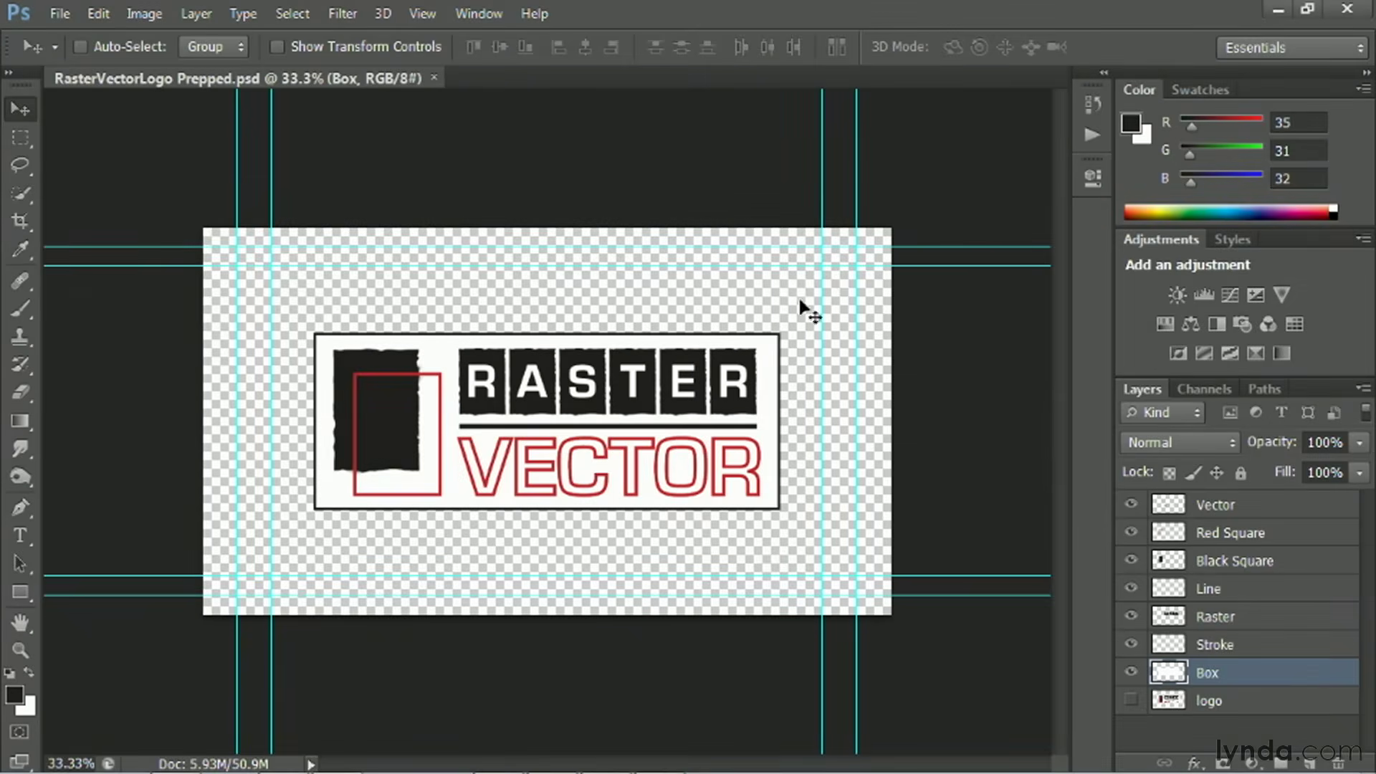
With RasterVectorLogo Prepped.psd open, bring up the Window menu's list of panels.
left_click(479, 12)
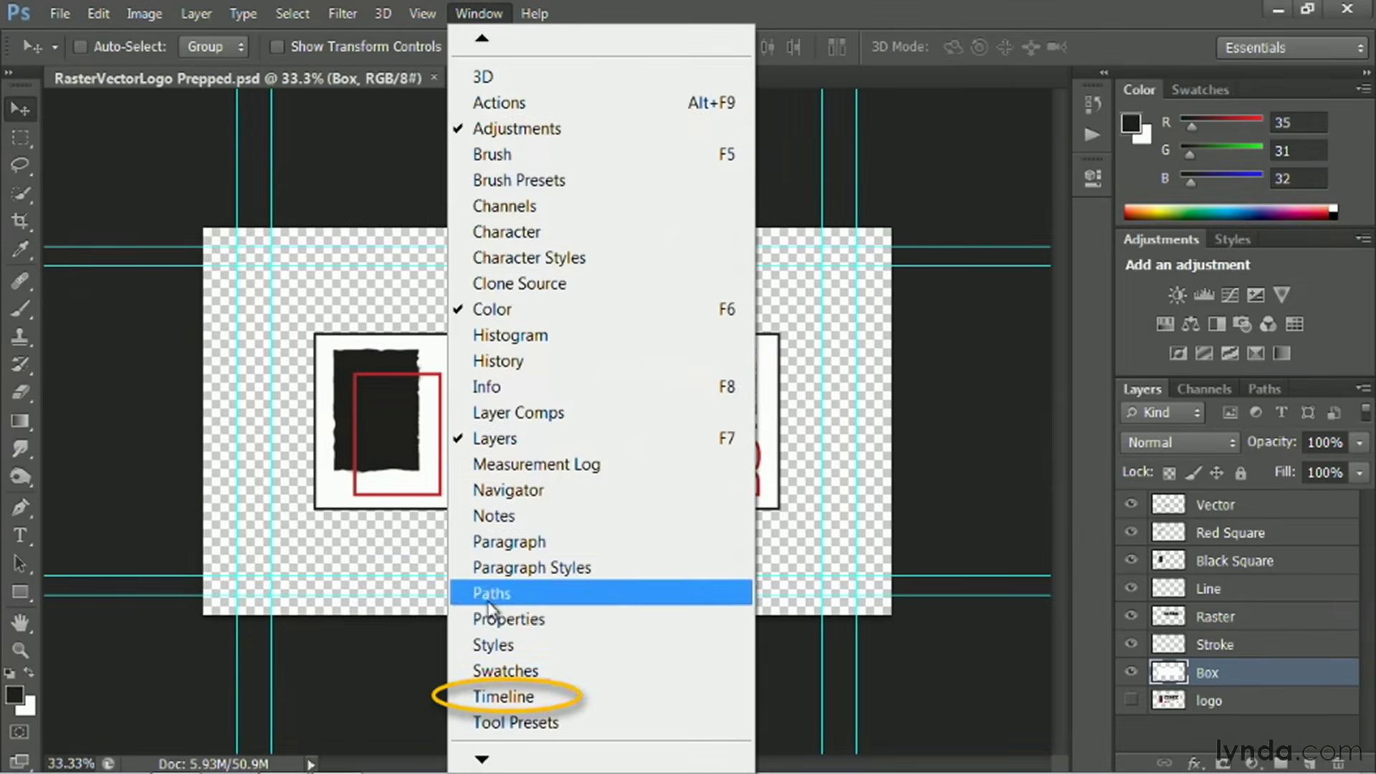
Open the Timeline panel and convert the frame animation to a video timeline.
left_click(505, 696)
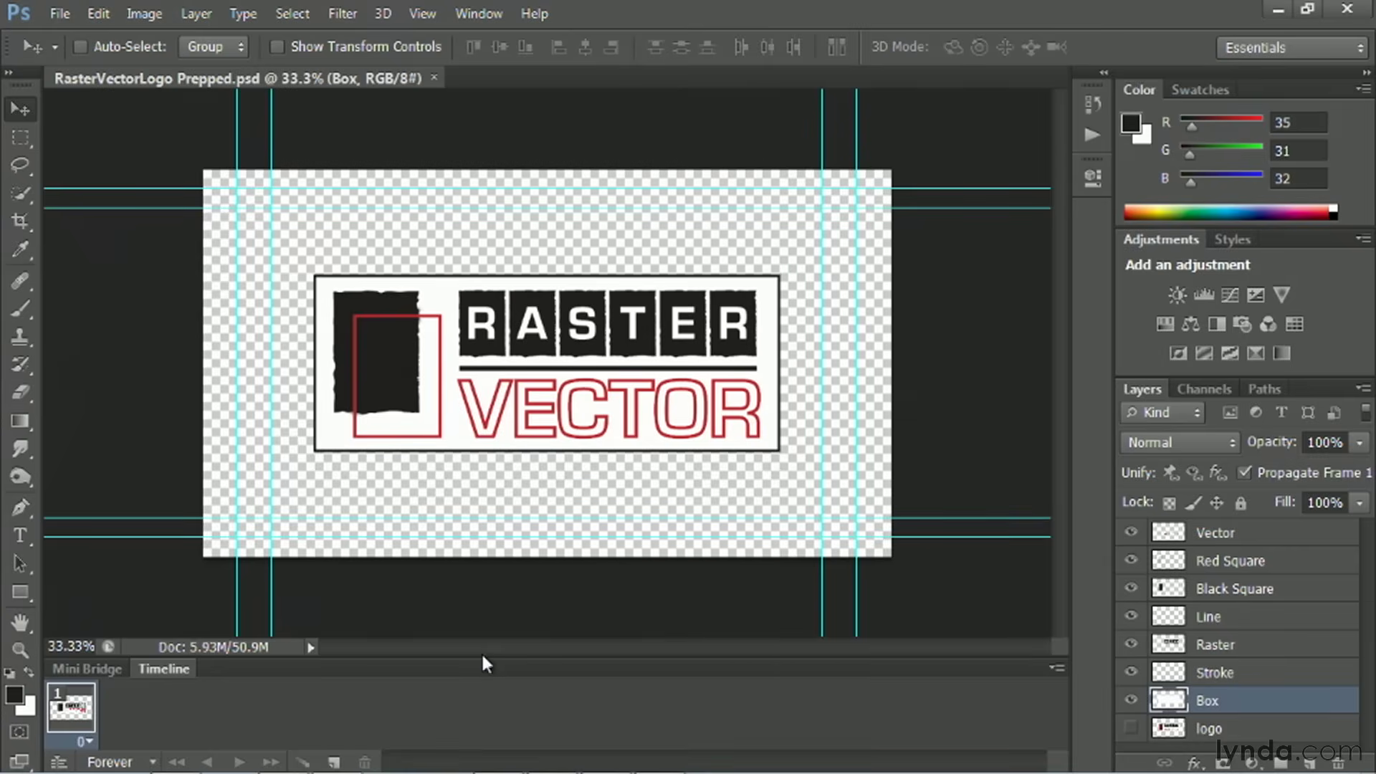
left_click(1057, 667)
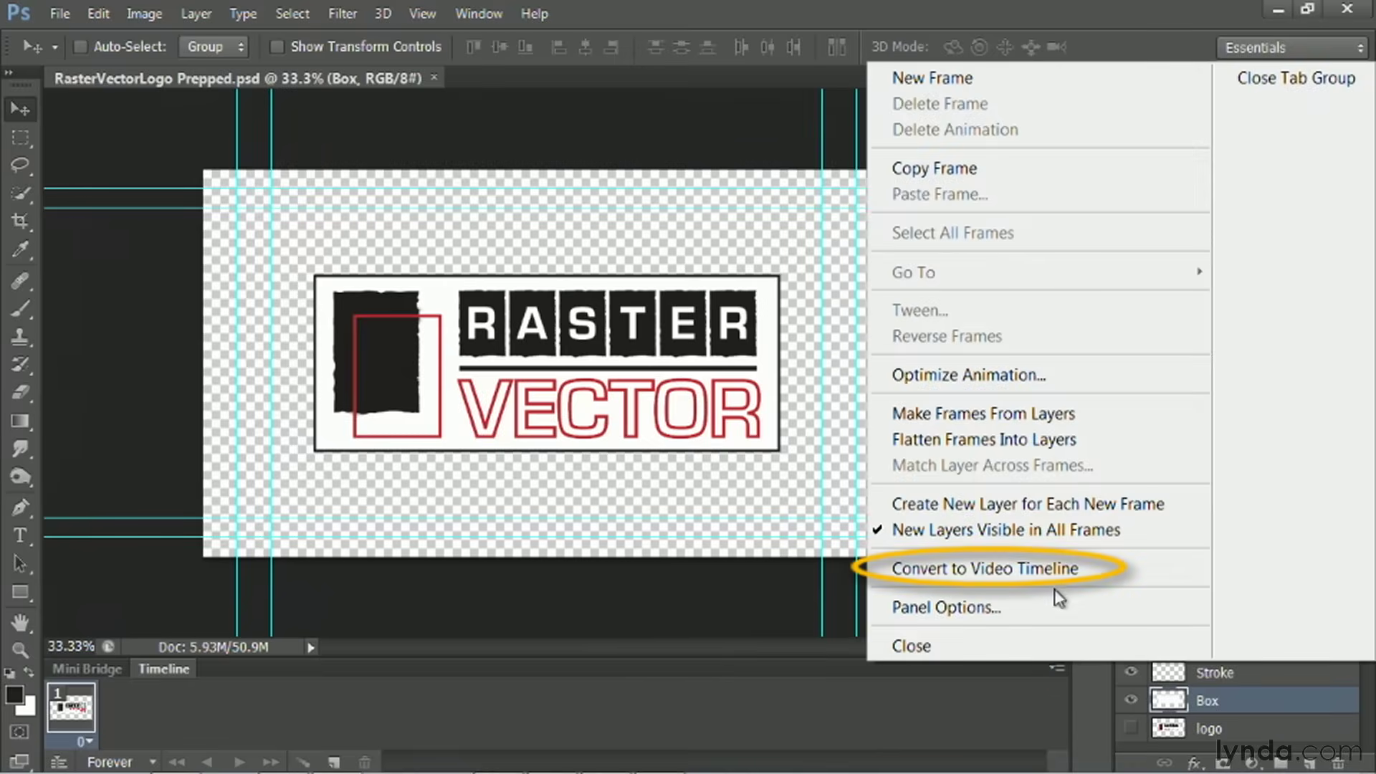
left_click(1056, 578)
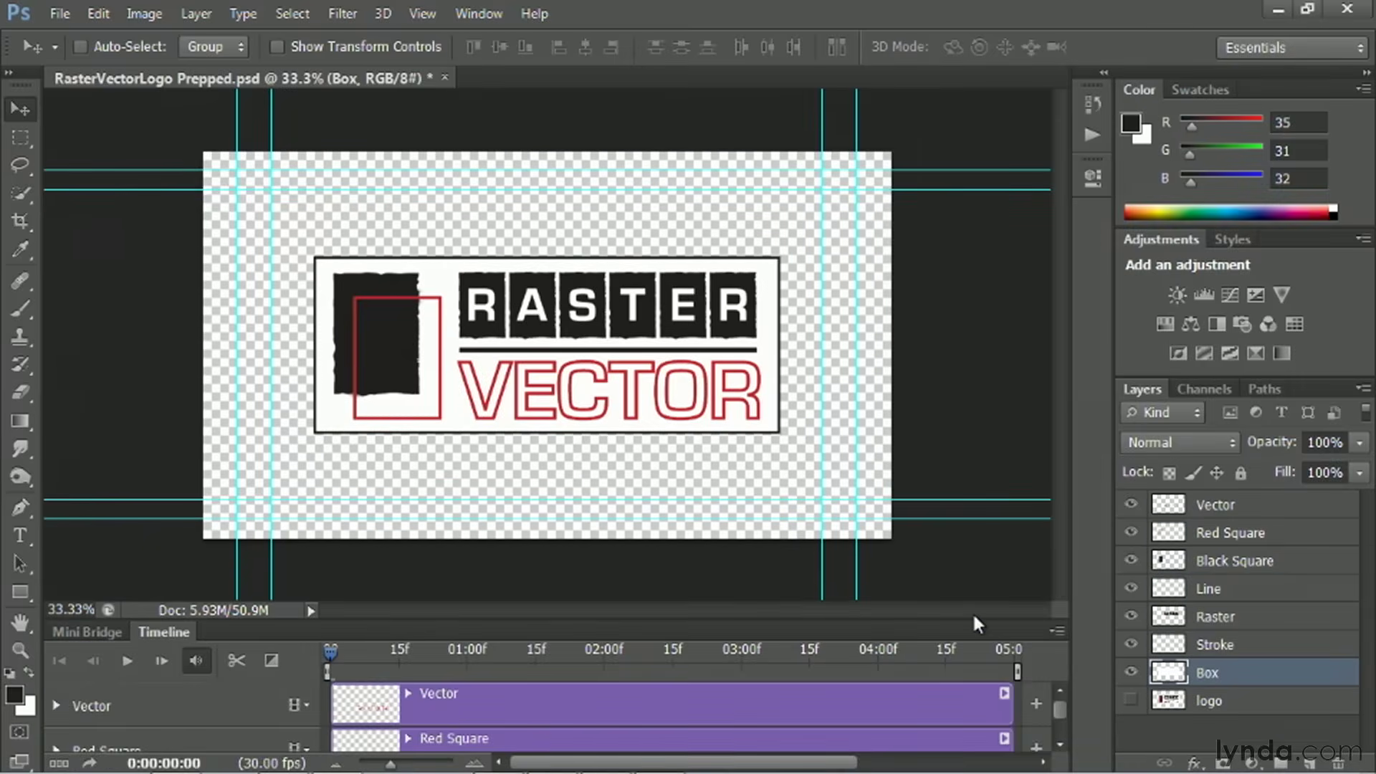
Zoom the canvas out to 16.7% and enlarge the Timeline panel to show every layer track.
left_click_drag(976, 621, 931, 395)
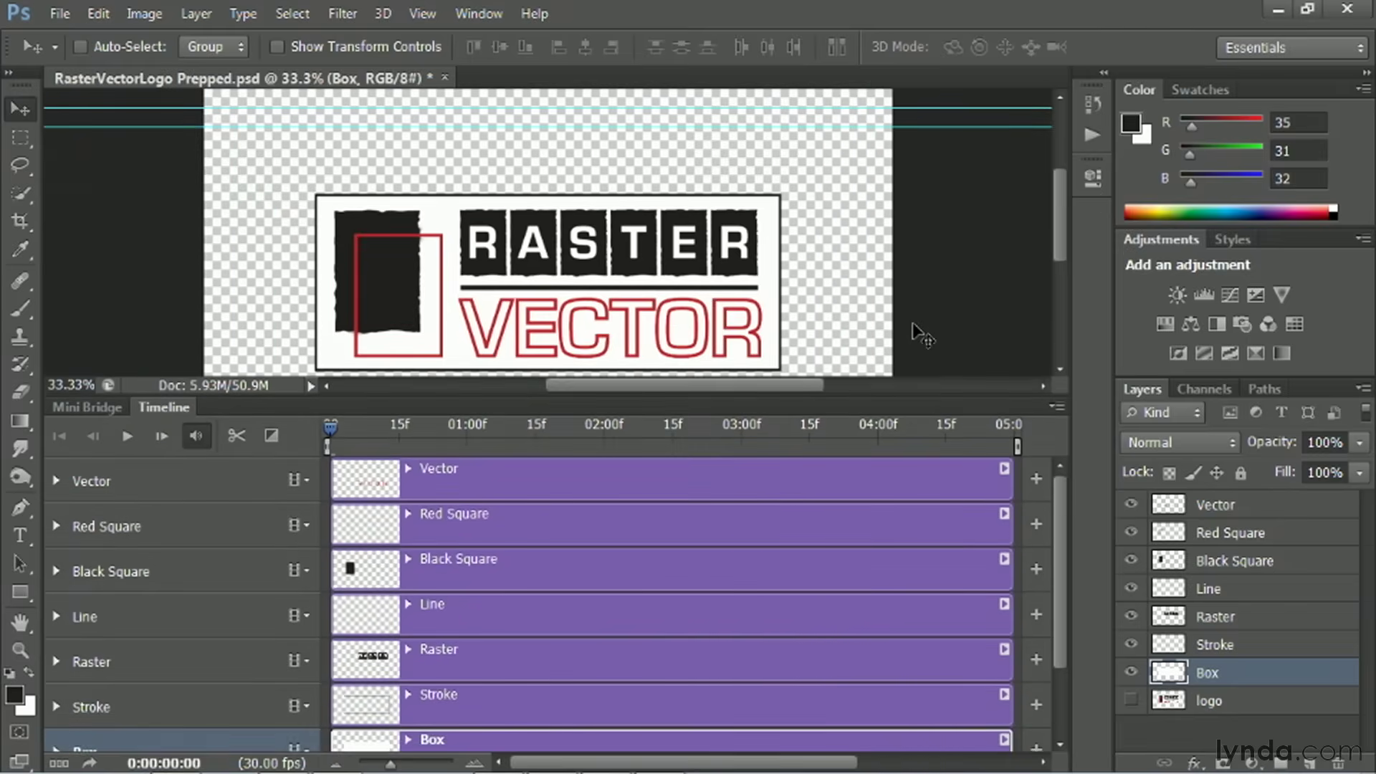
key("ctrl+minus")
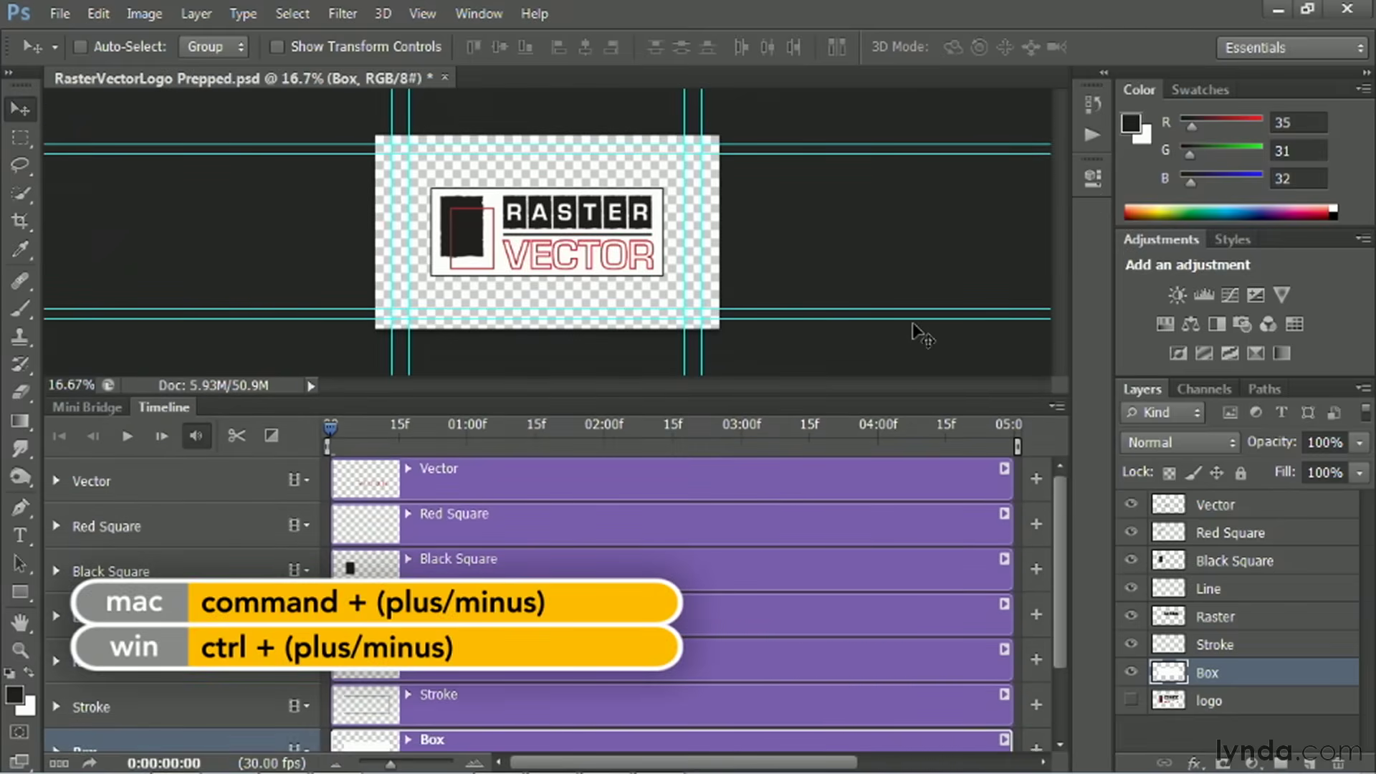
left_click_drag(792, 395, 793, 299)
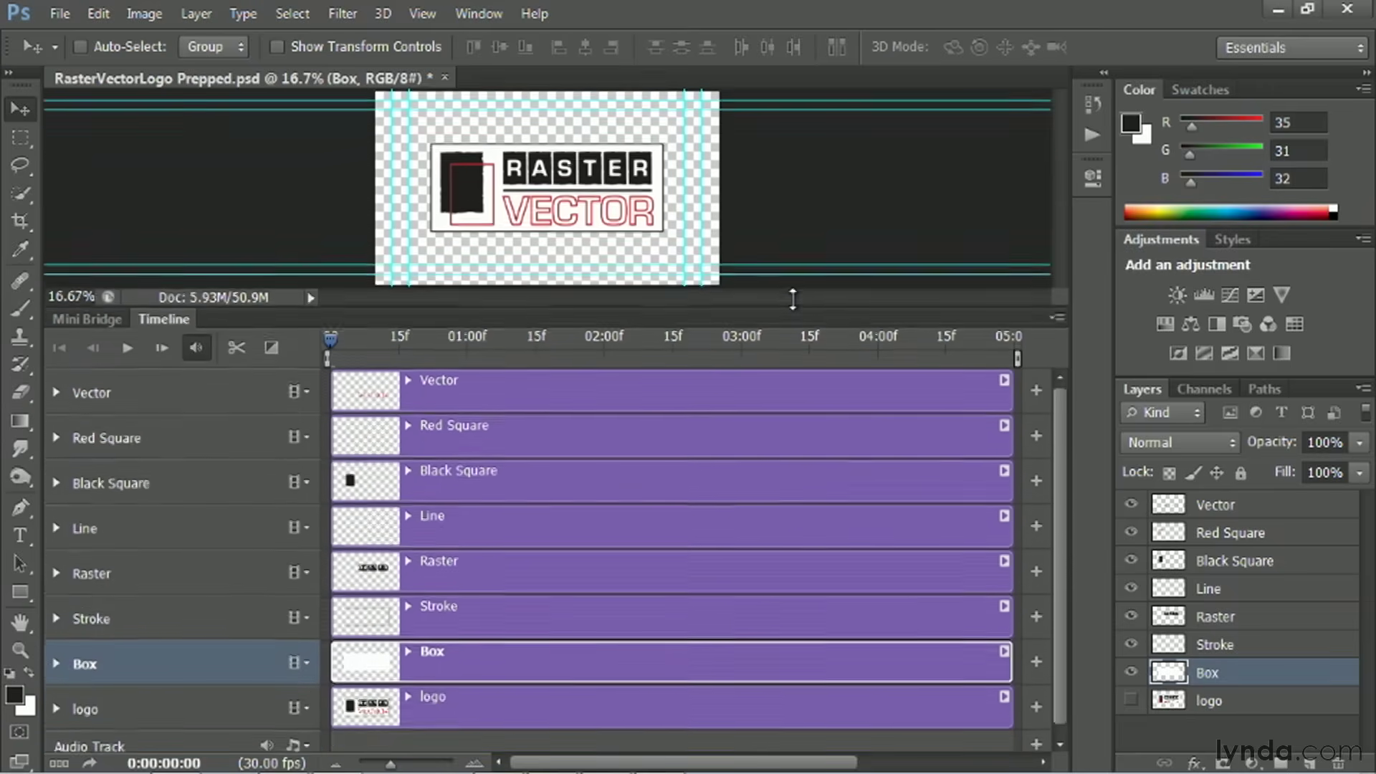
left_click(1057, 312)
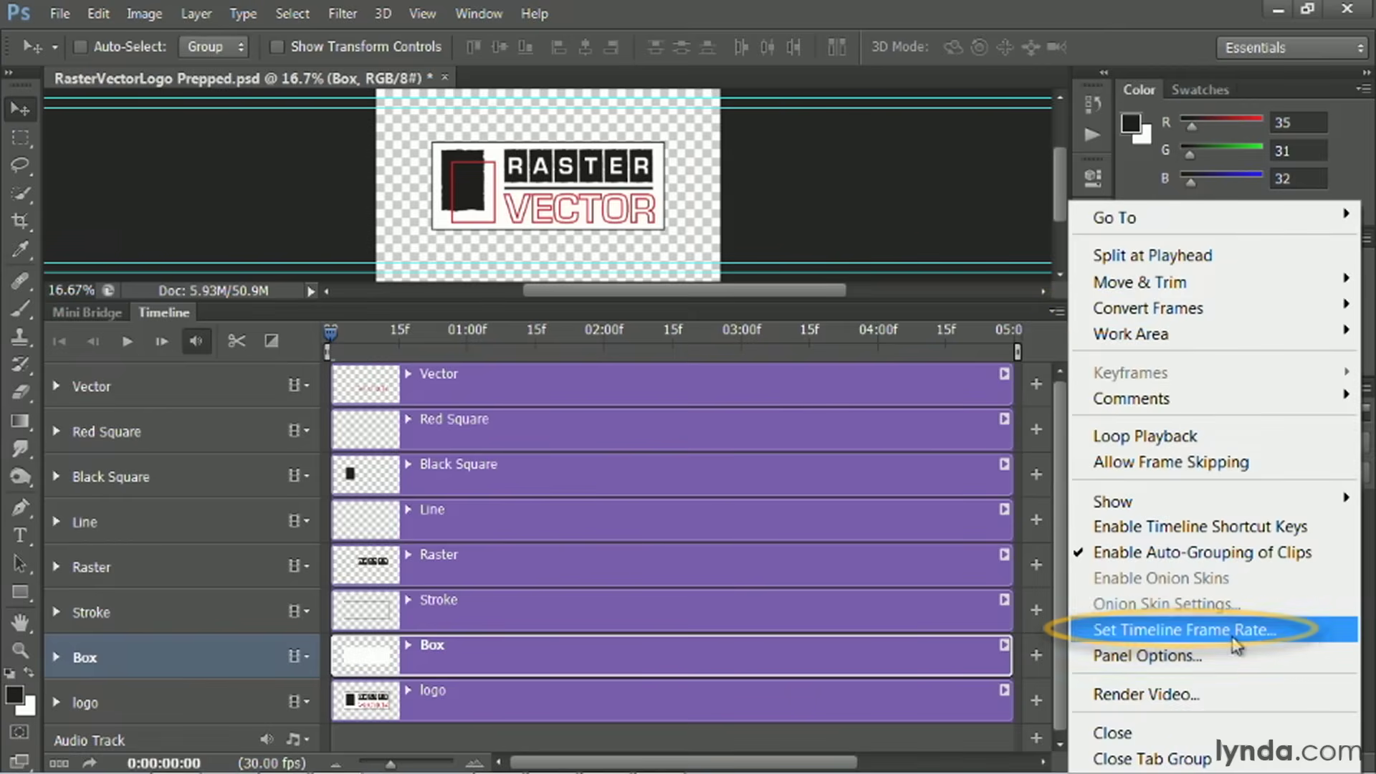
Set the timeline frame rate to 23.976 fps.
left_click(1190, 630)
left_click(641, 256)
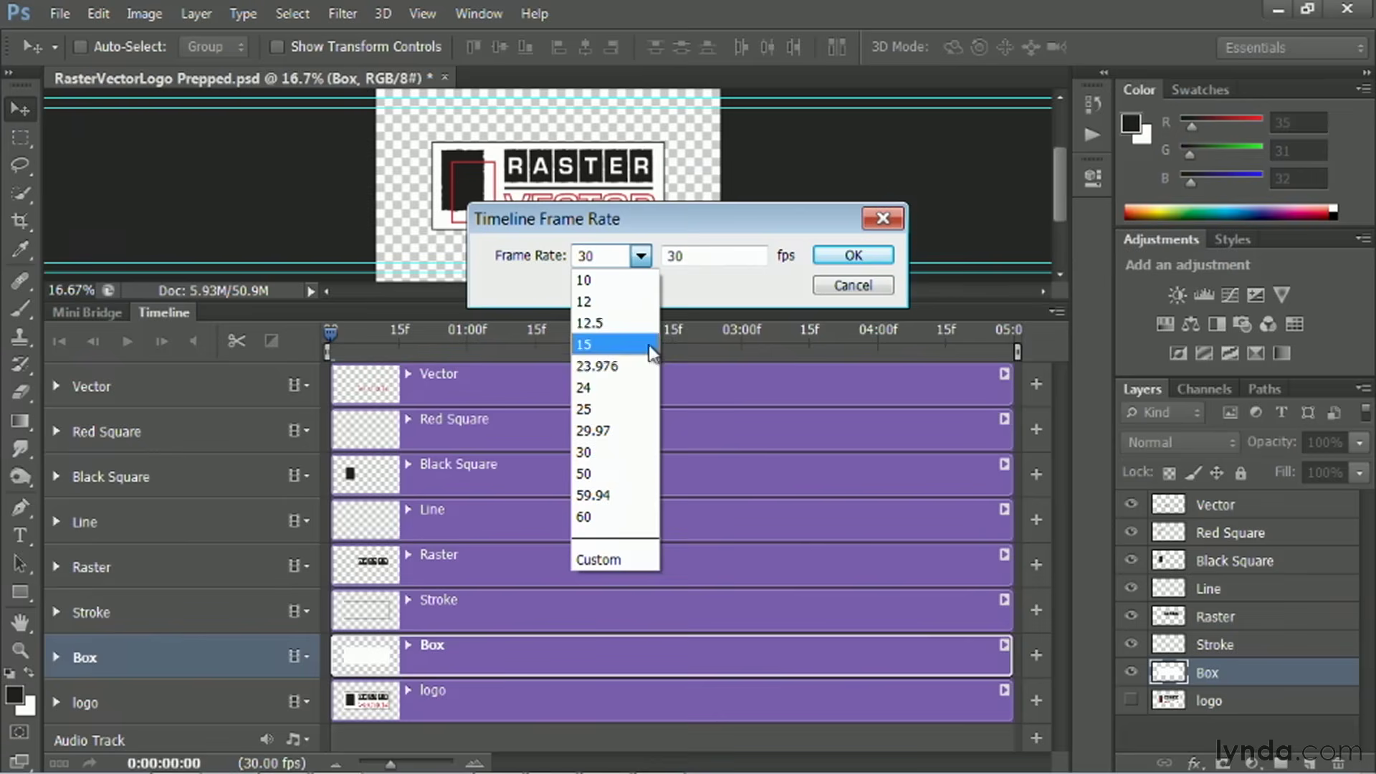
left_click(599, 362)
left_click(854, 255)
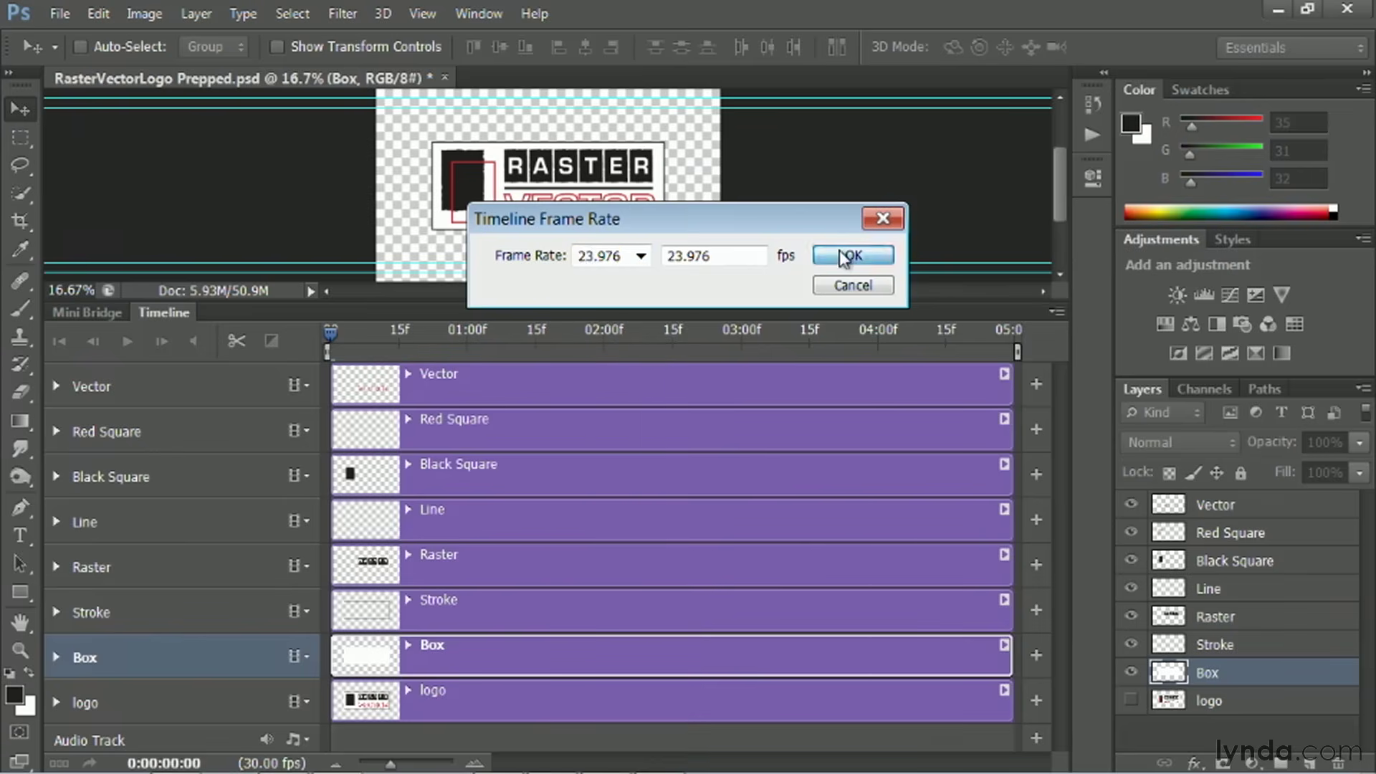
Switch the timeline to small track thumbnails and shrink the panel to give the canvas room.
left_click(1056, 310)
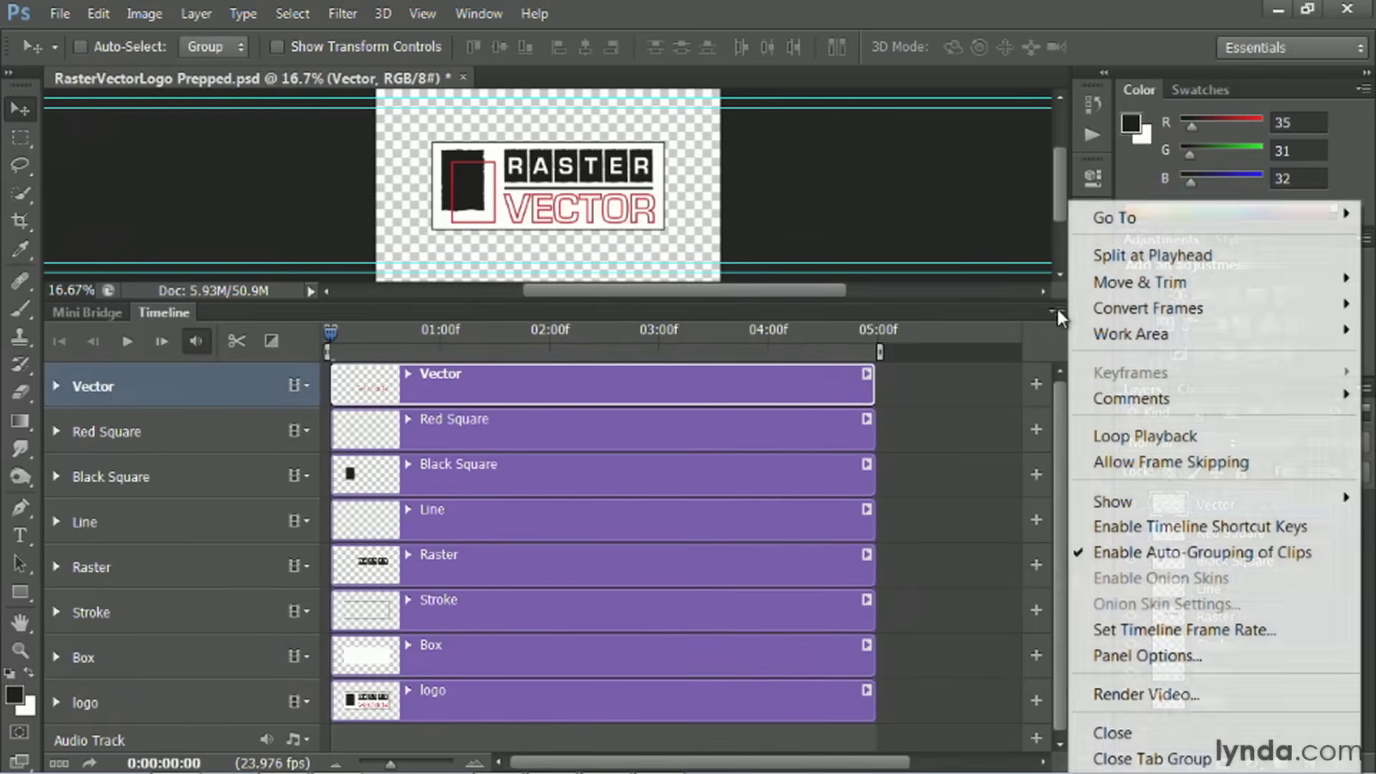
left_click(1150, 649)
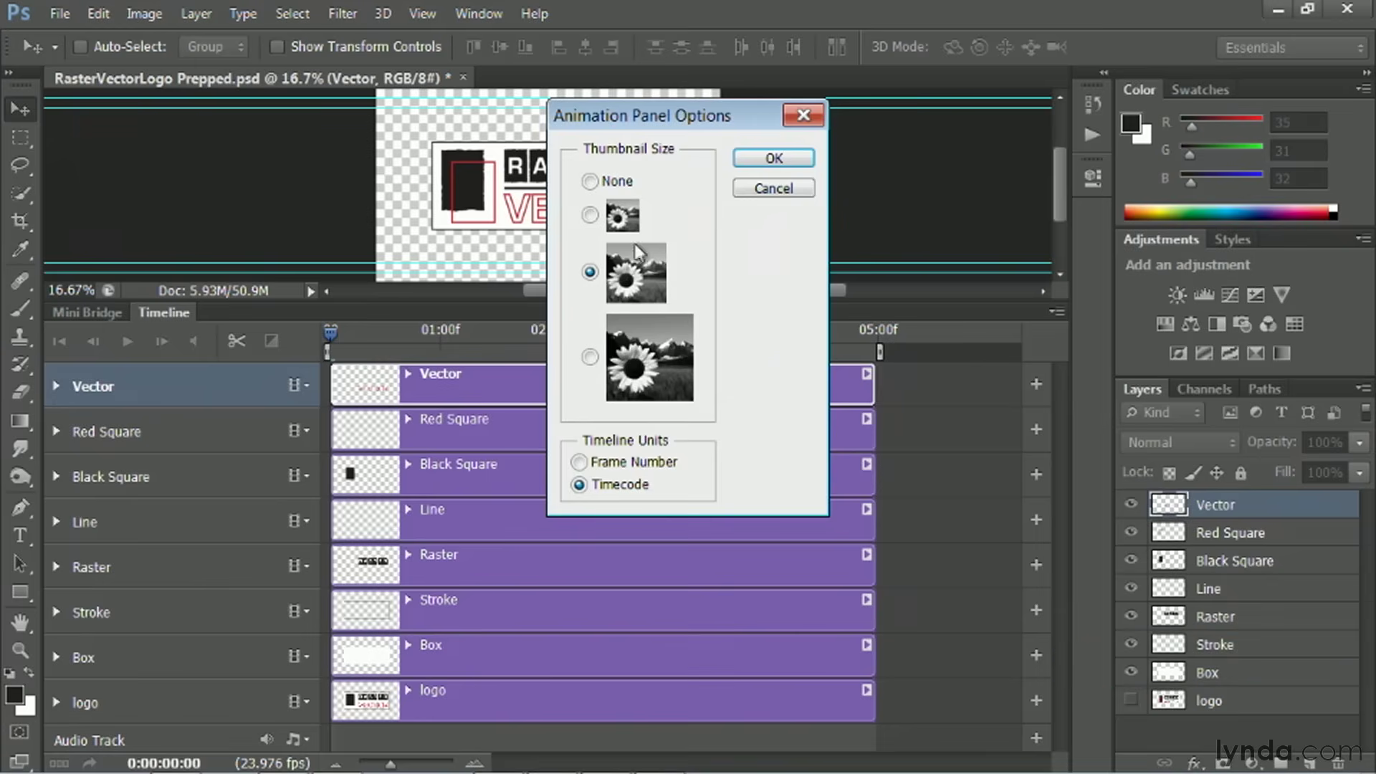
left_click(592, 217)
left_click(781, 159)
left_click_drag(752, 300, 760, 355)
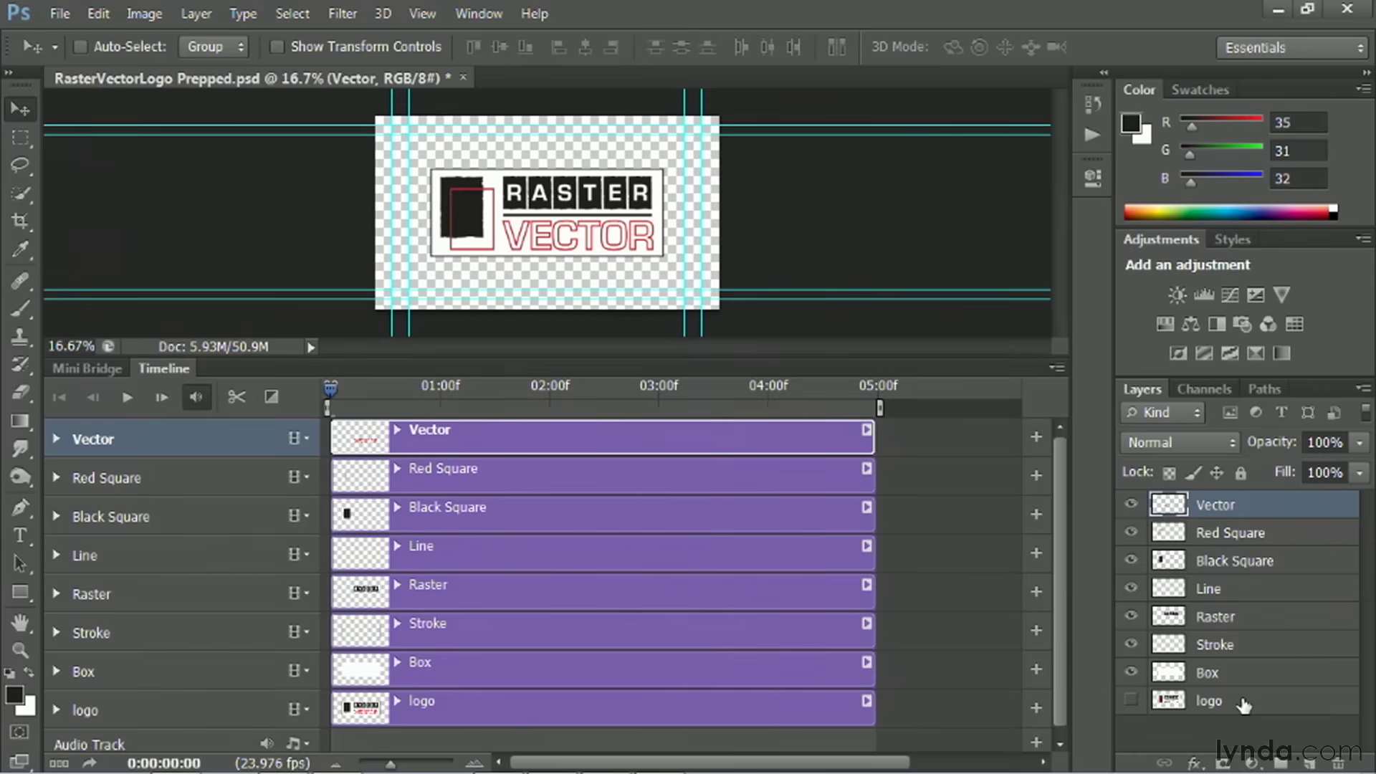
Merge the Box and Stroke layers with Ctrl+E and rename the result 'Box'.
left_click(1247, 674)
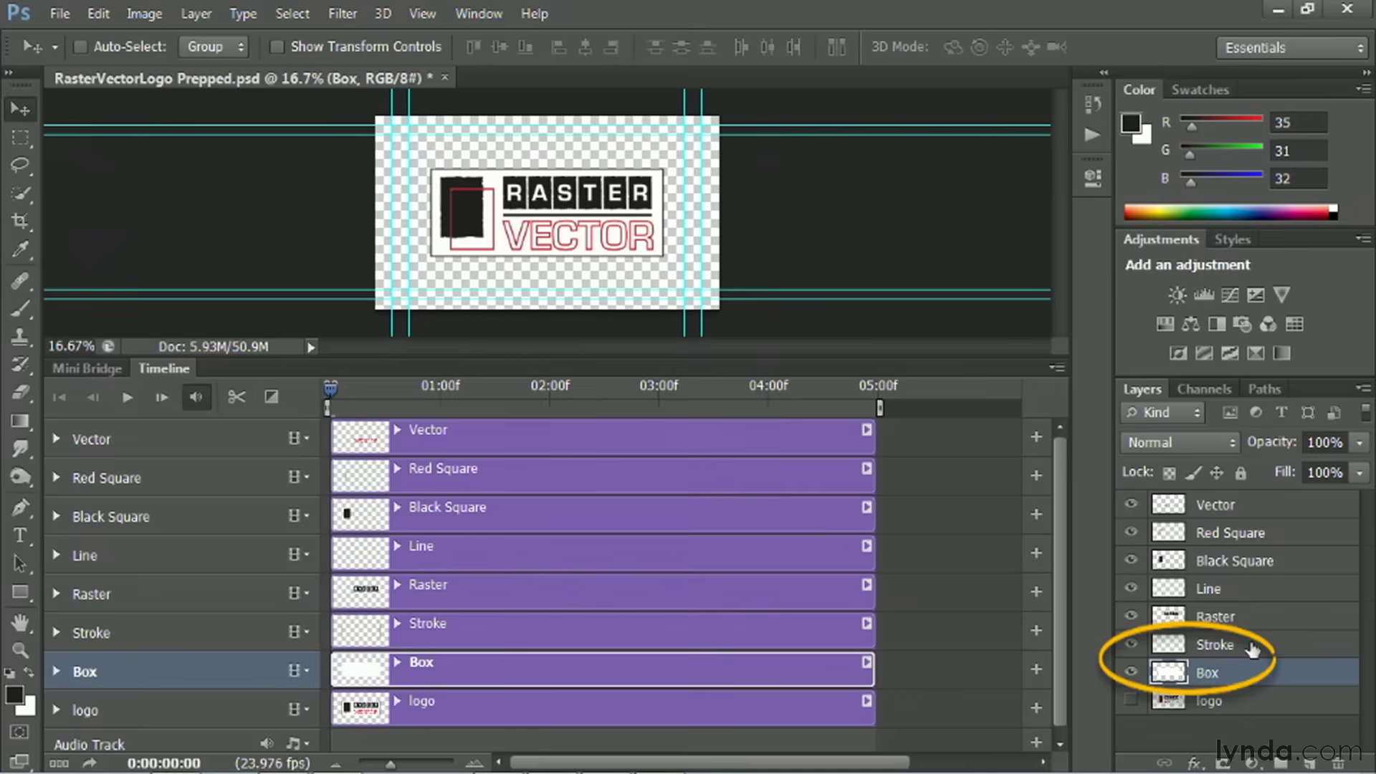
left_click(1253, 645, "shift")
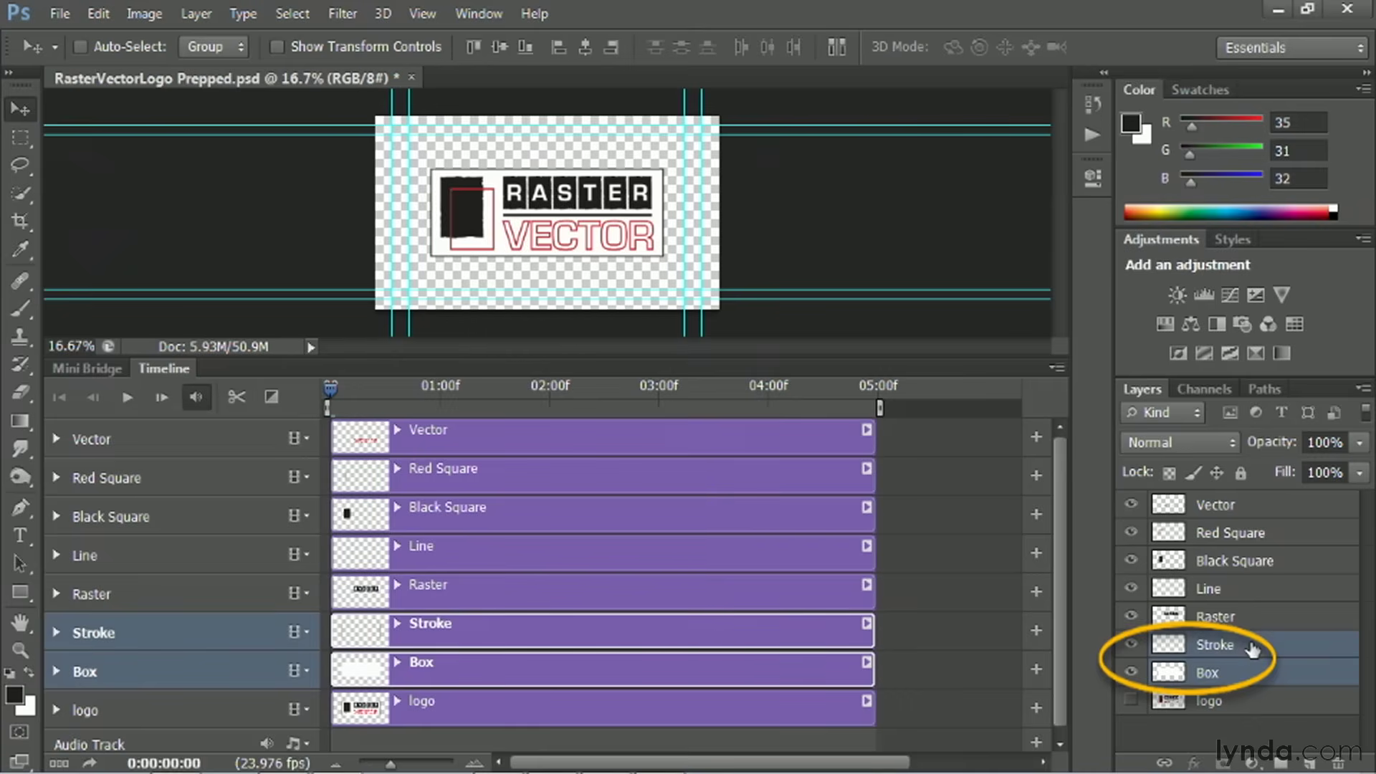
key("ctrl+e")
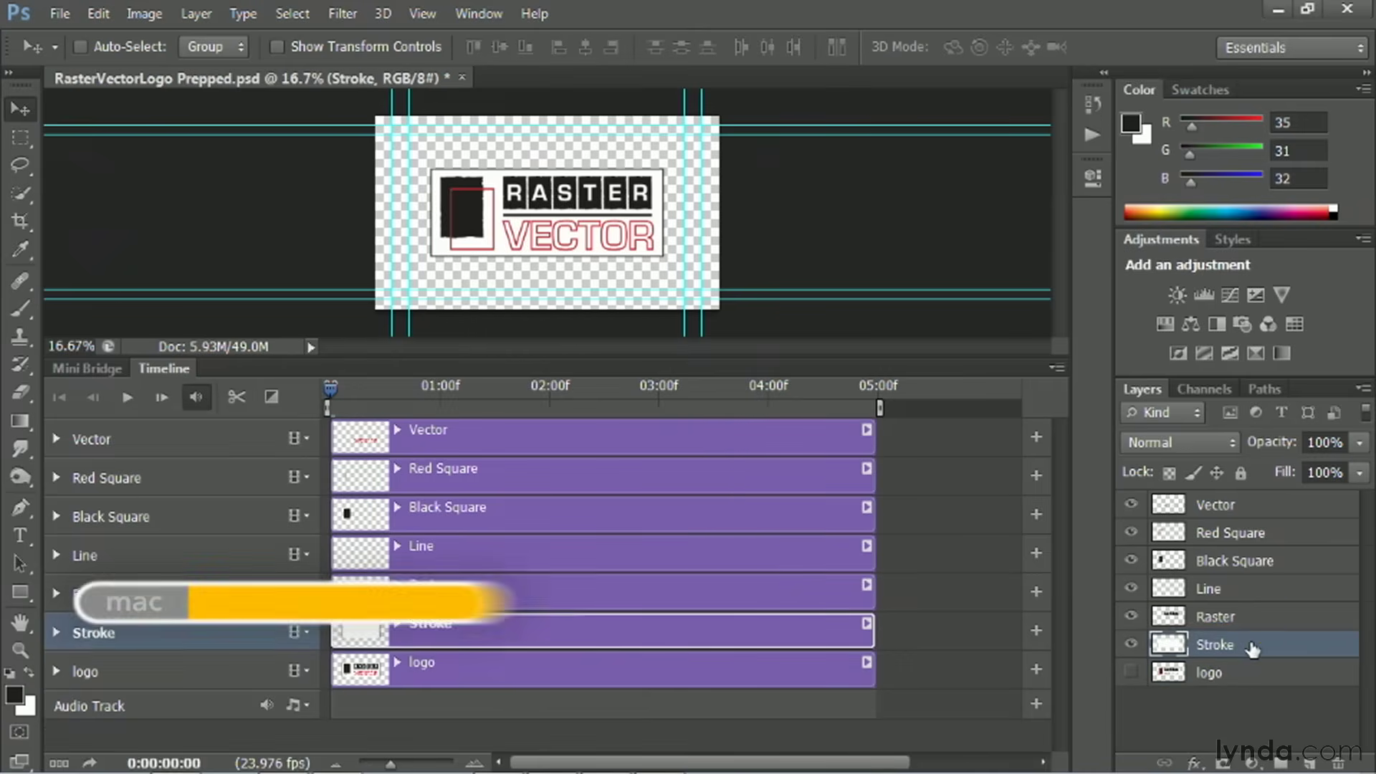
double_click(1228, 646)
type("Box")
key("Return")
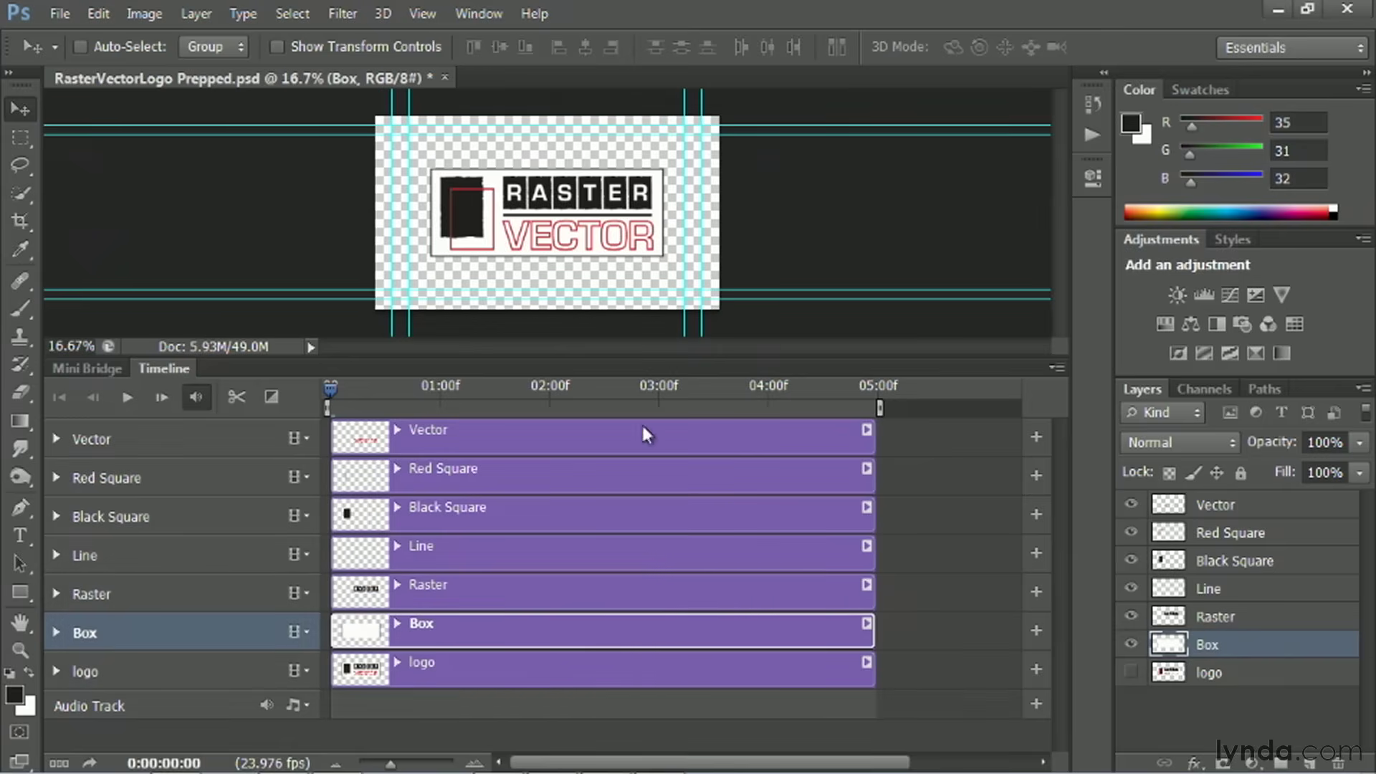
Convert Box, Raster, Line, Black Square, Red Square and Vector each to a smart object.
right_click(1249, 647)
left_click(968, 171)
right_click(1271, 618)
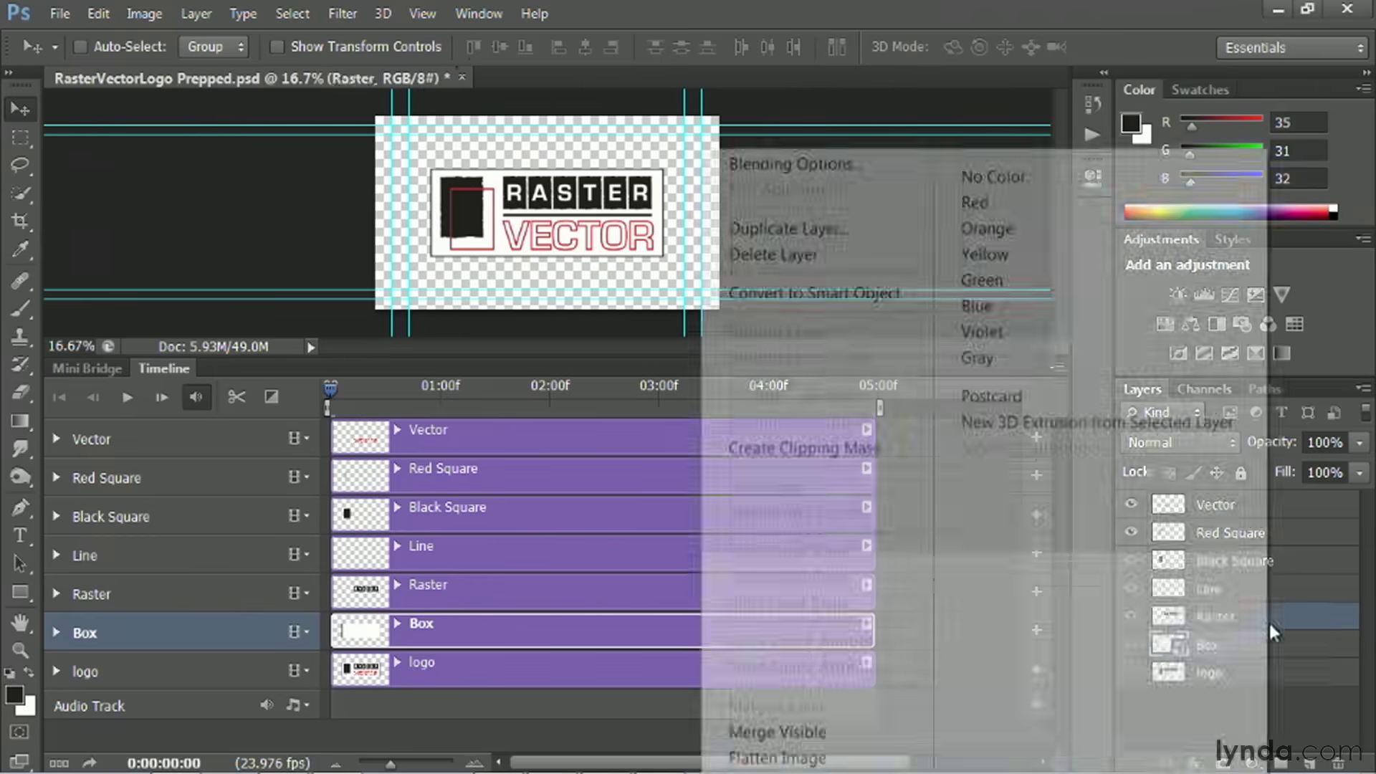
left_click(898, 294)
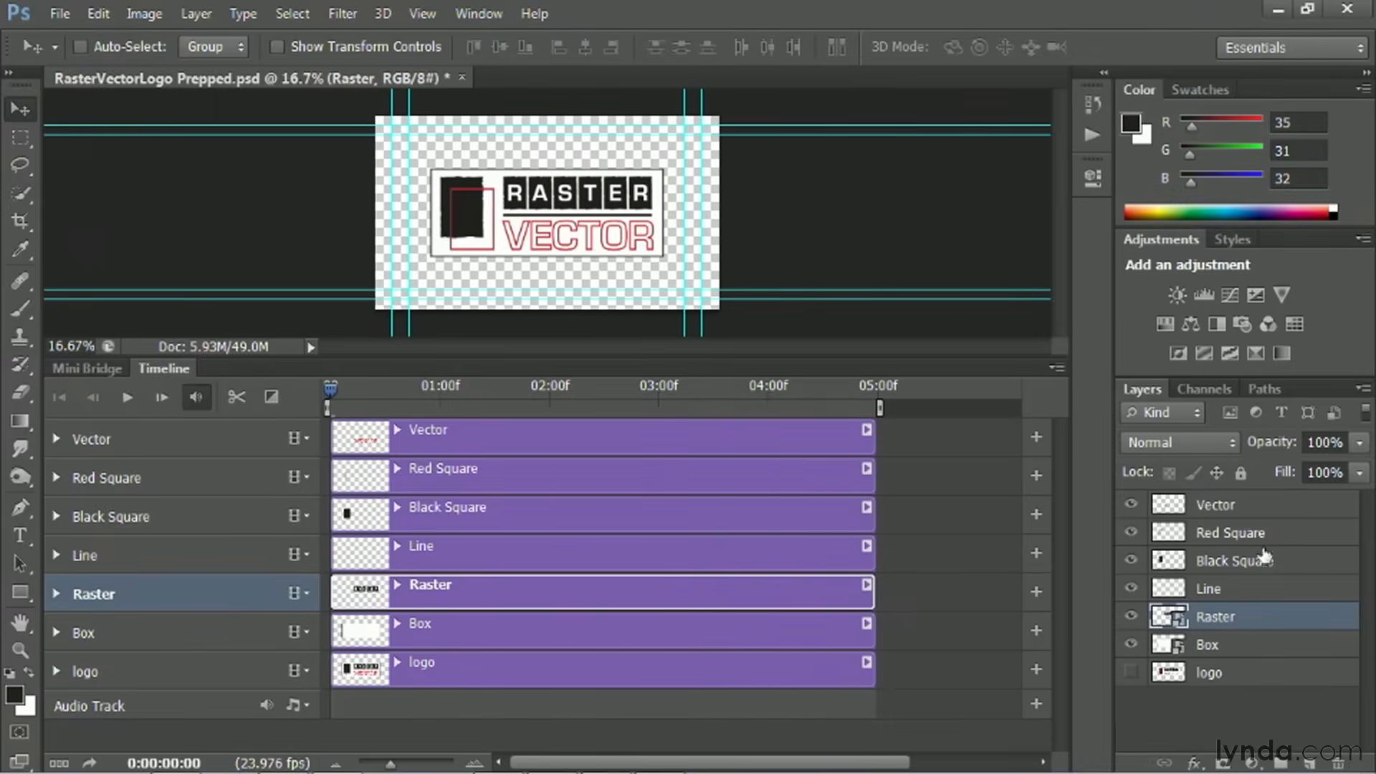
right_click(1247, 592)
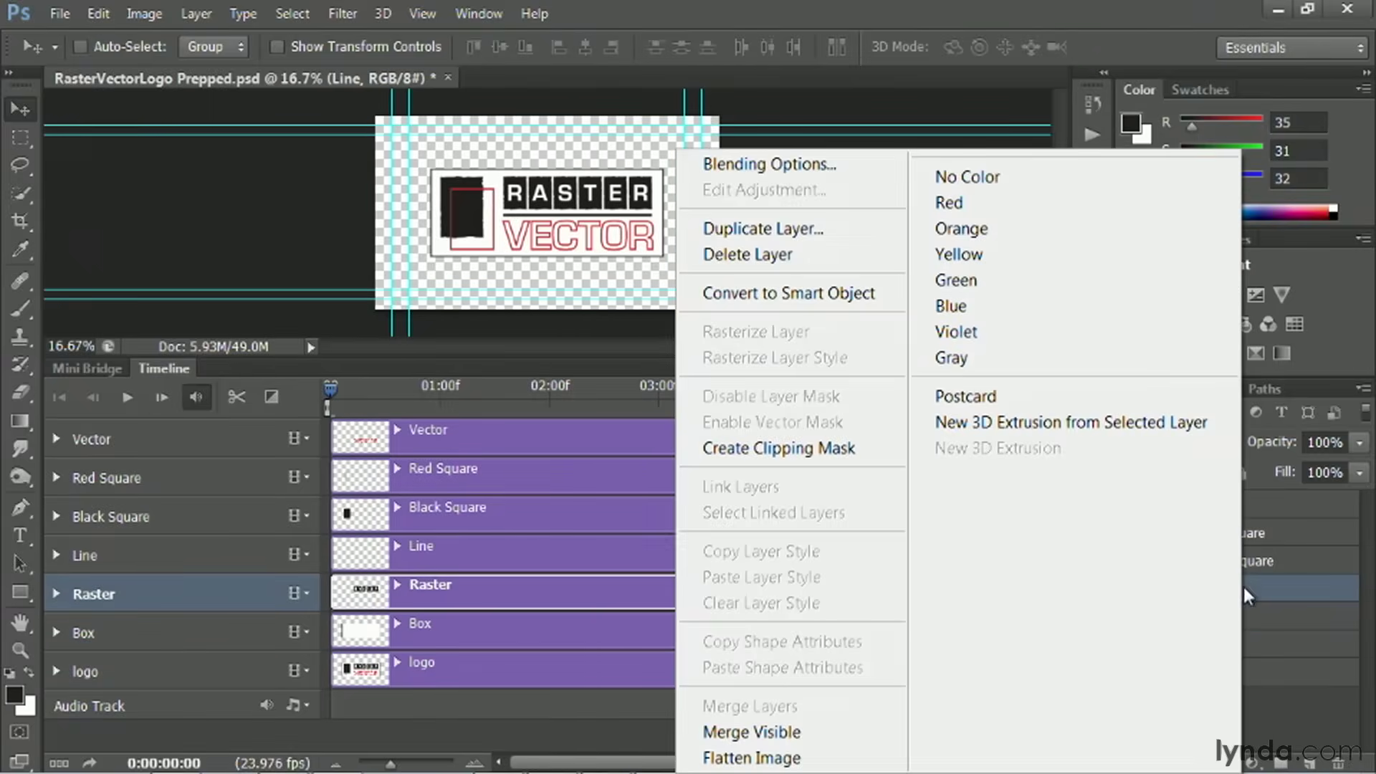
left_click(750, 299)
right_click(1293, 565)
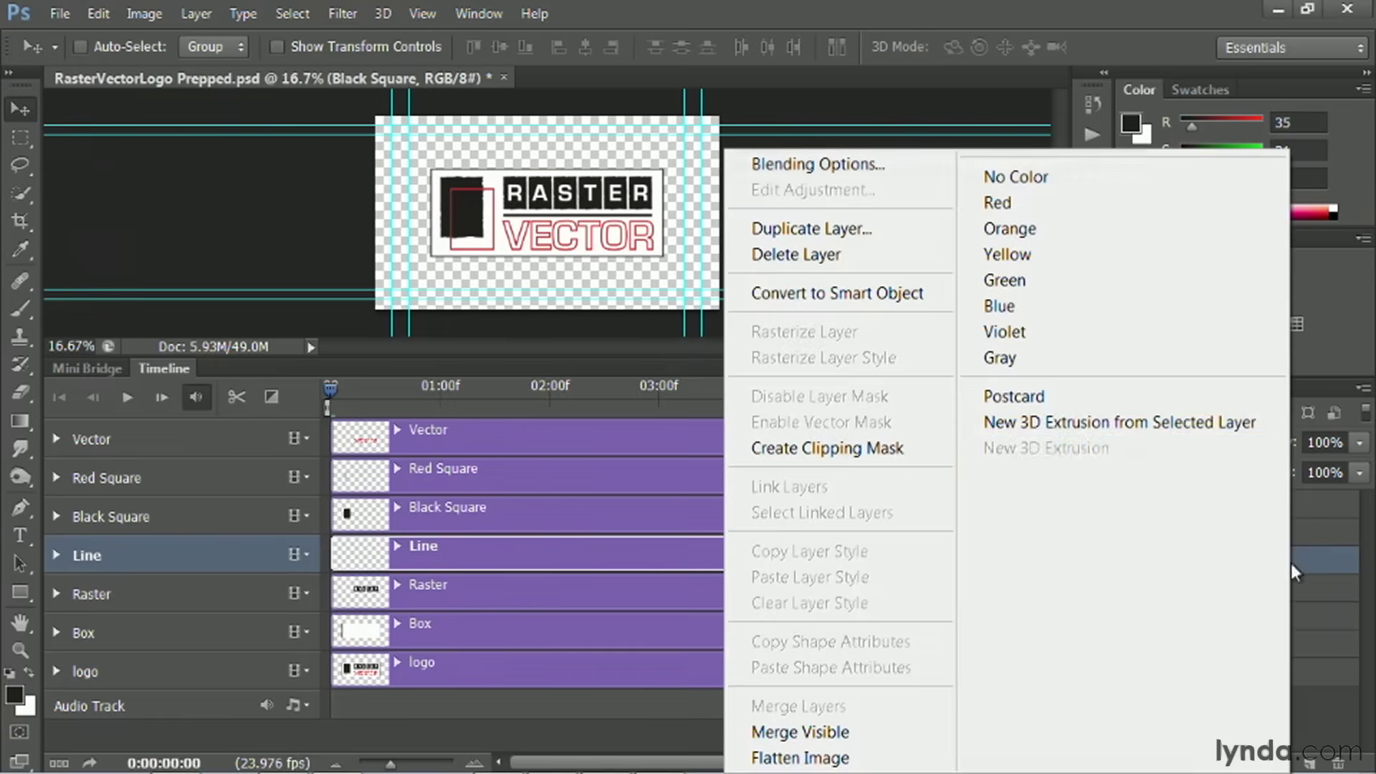
left_click(924, 295)
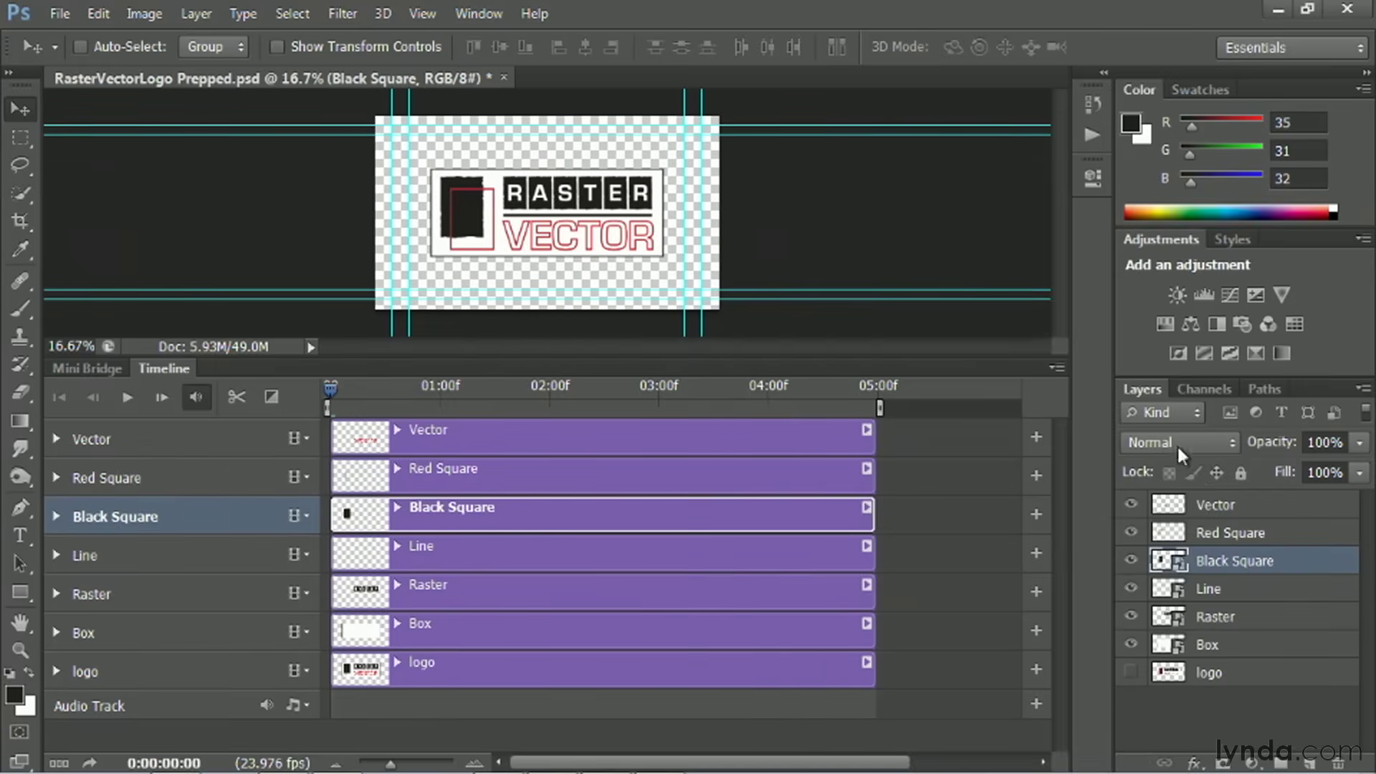
right_click(1280, 531)
left_click(886, 297)
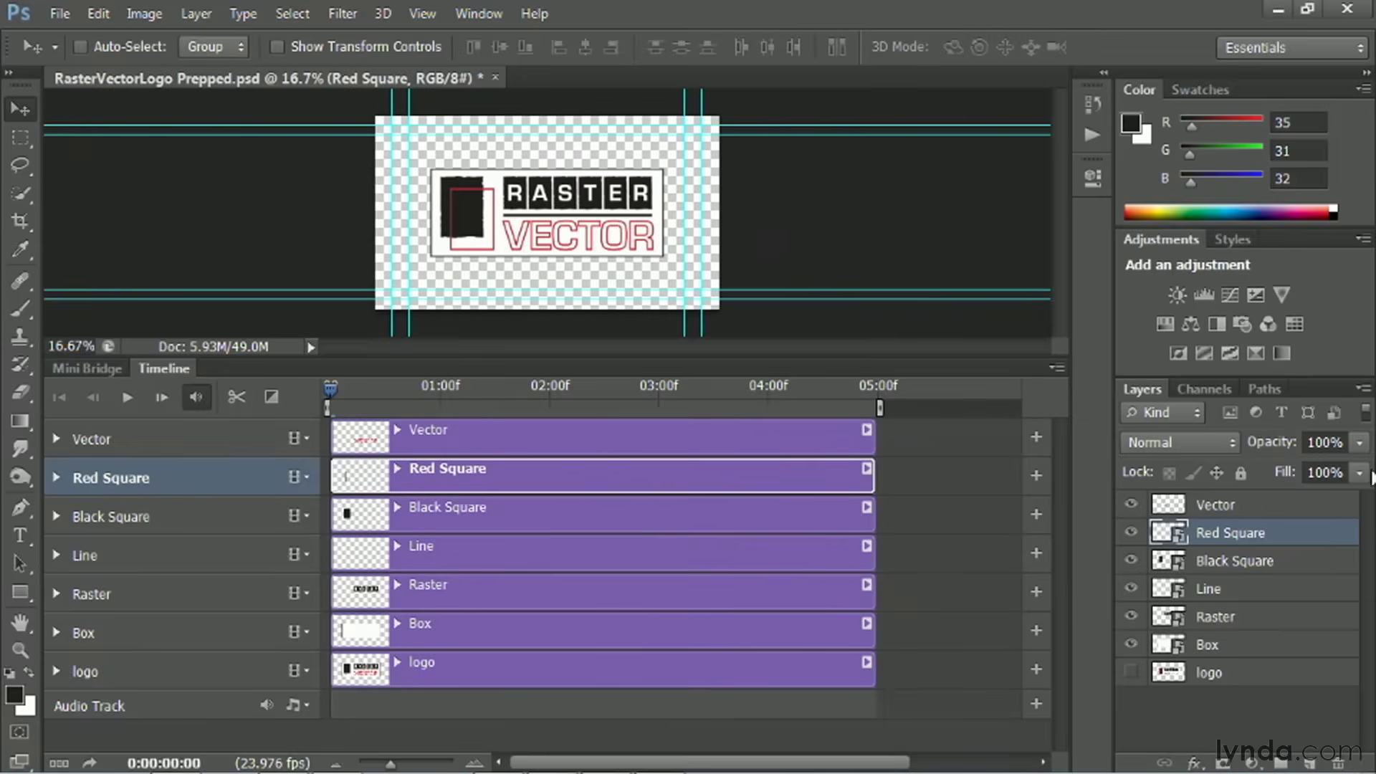
right_click(1301, 510)
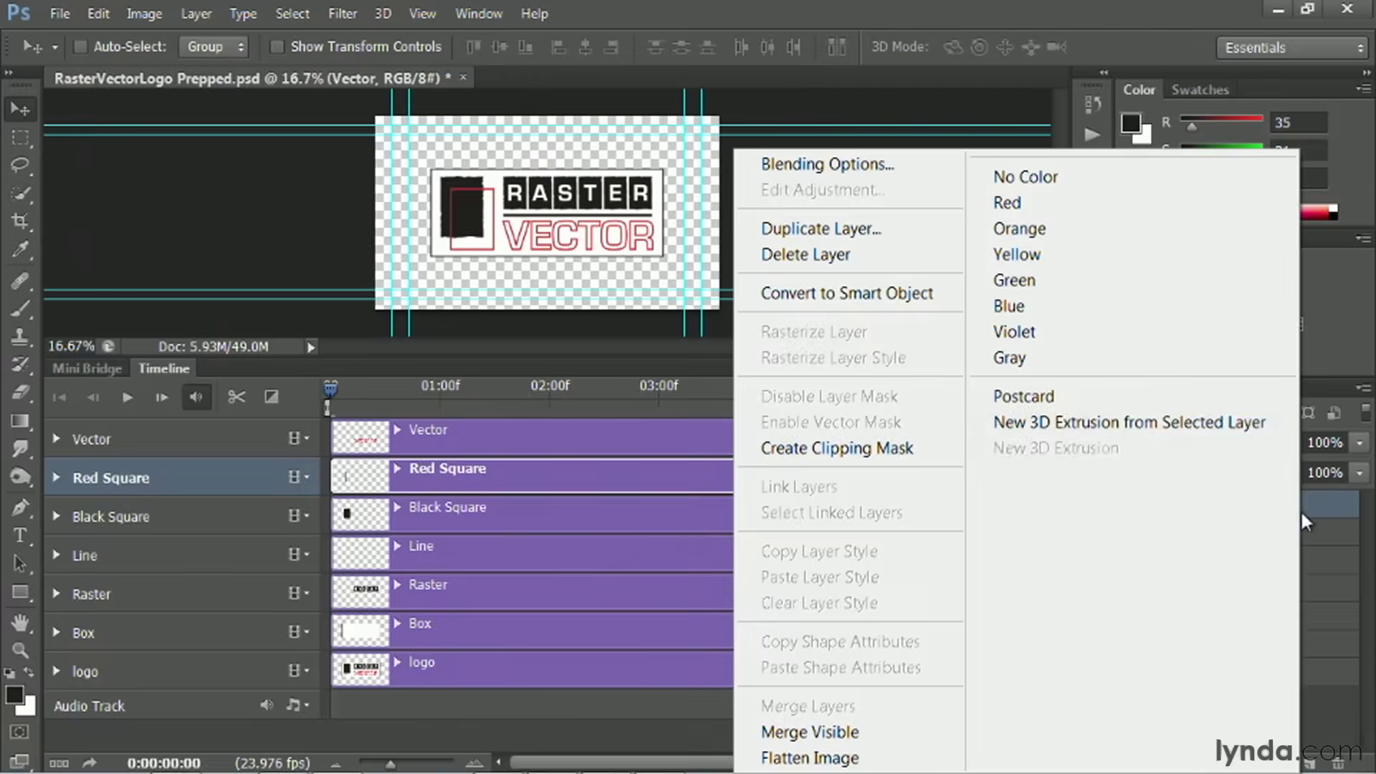
left_click(906, 300)
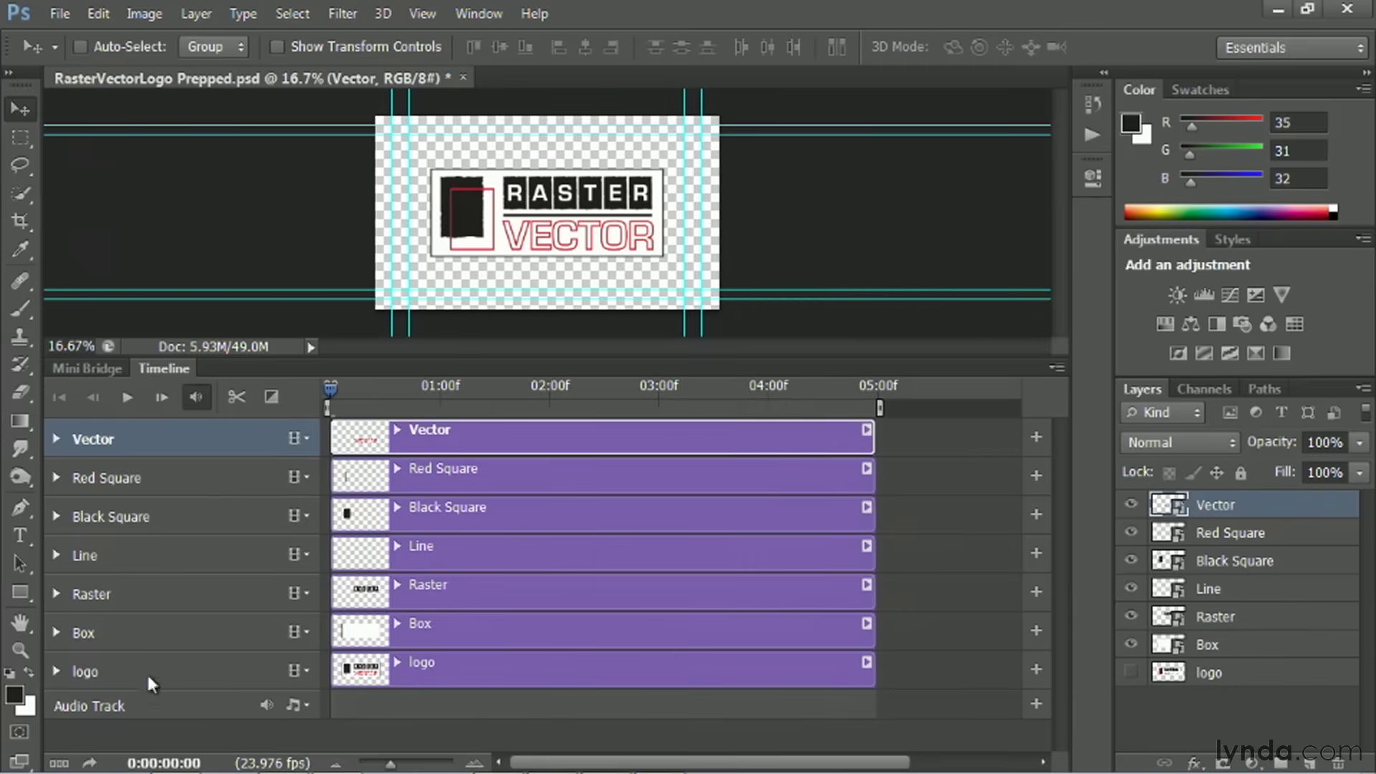
Hide every layer but Raster, move the playhead to 3:00, and expand the Raster track.
left_click_drag(1132, 539, 1130, 650)
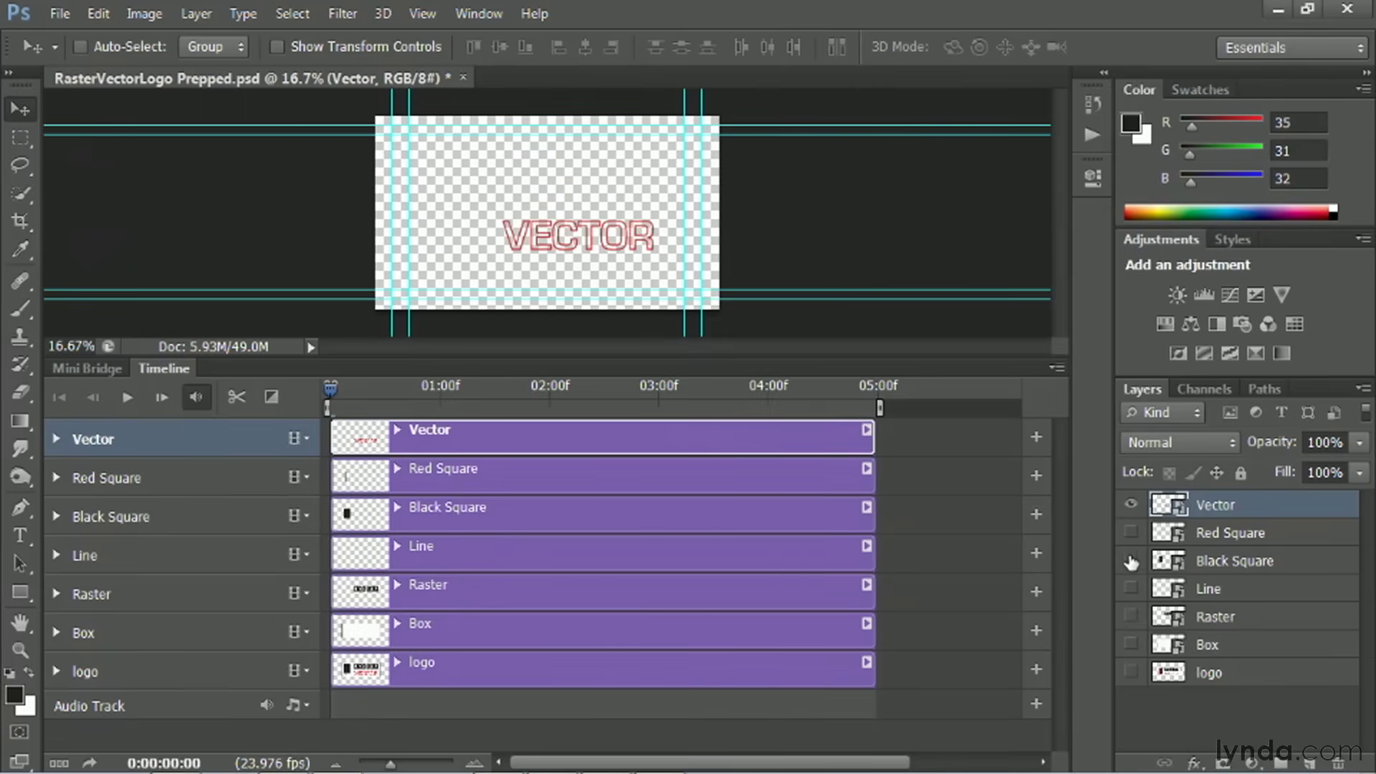
left_click(1134, 617)
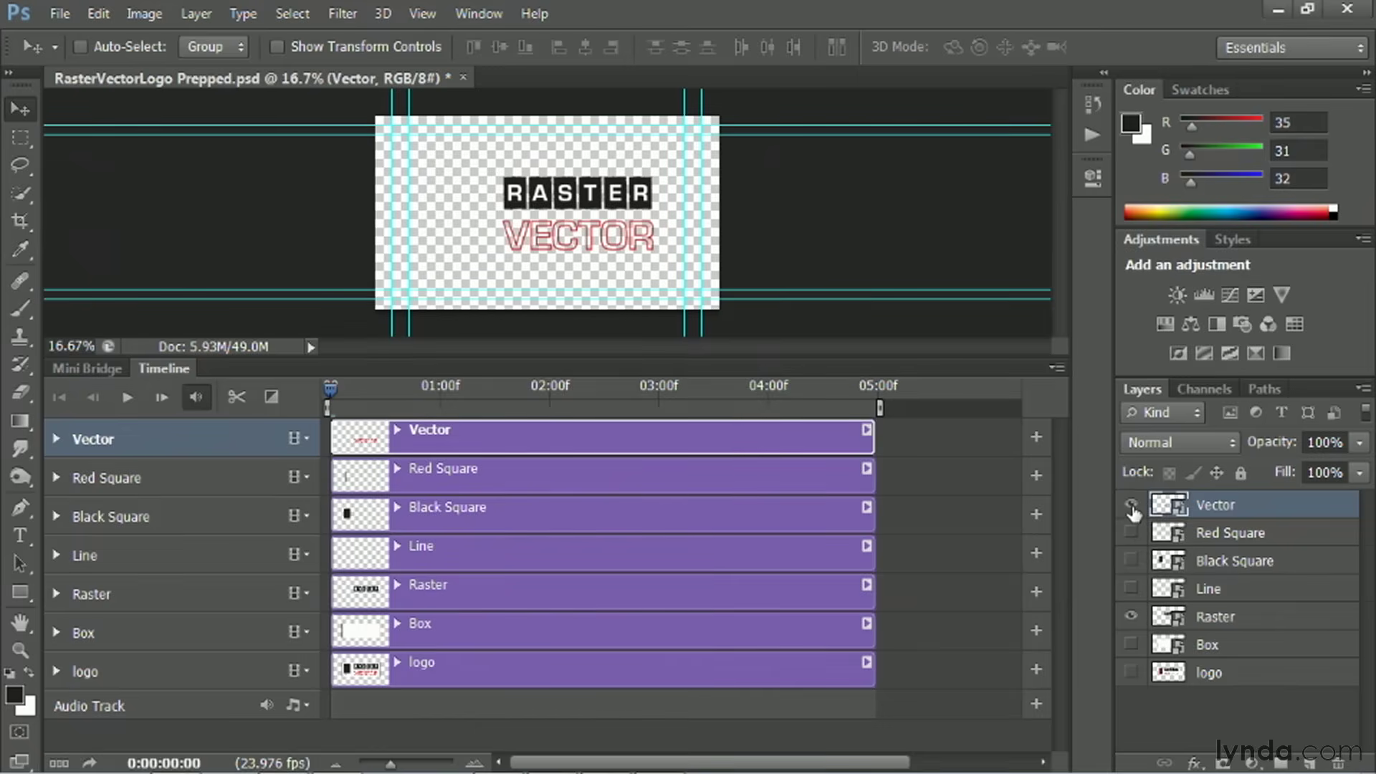
left_click(1131, 505)
left_click_drag(458, 399, 660, 398)
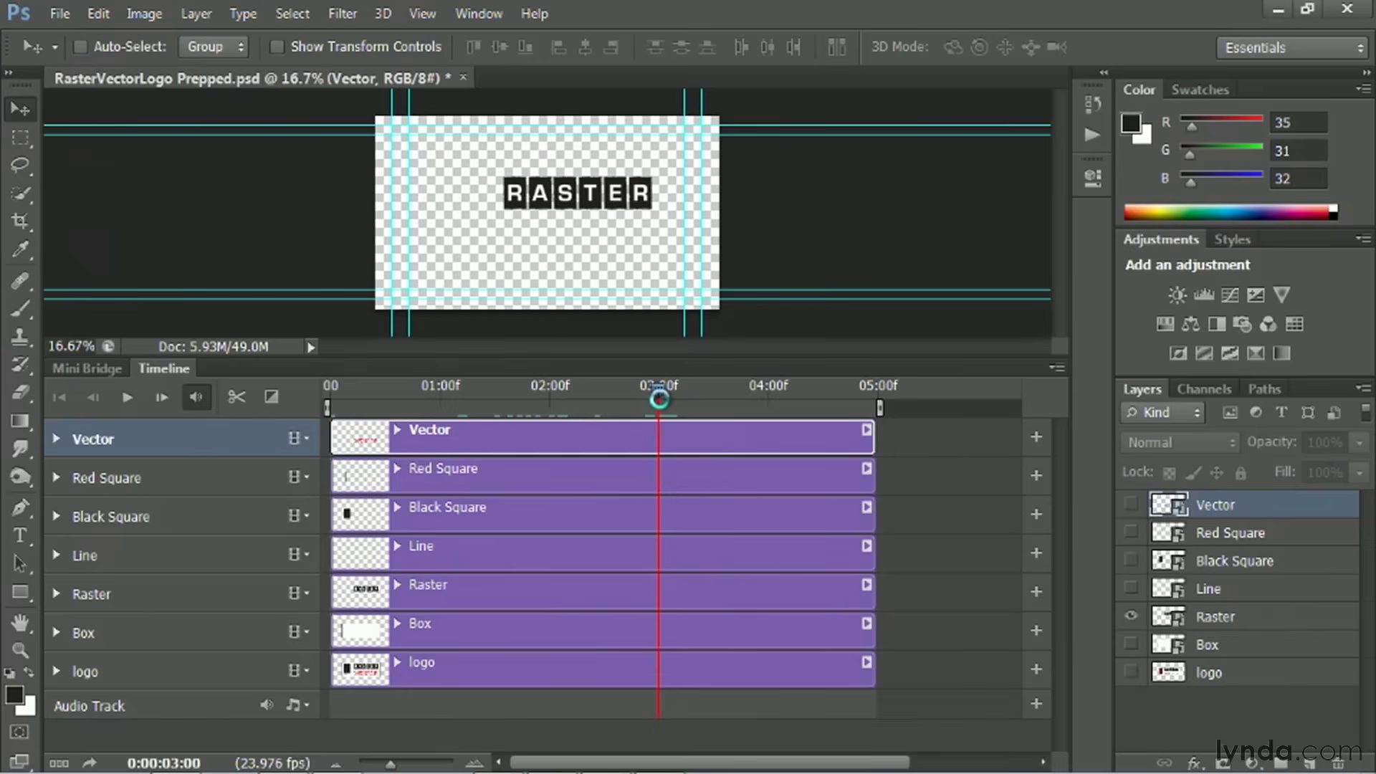
left_click(56, 594)
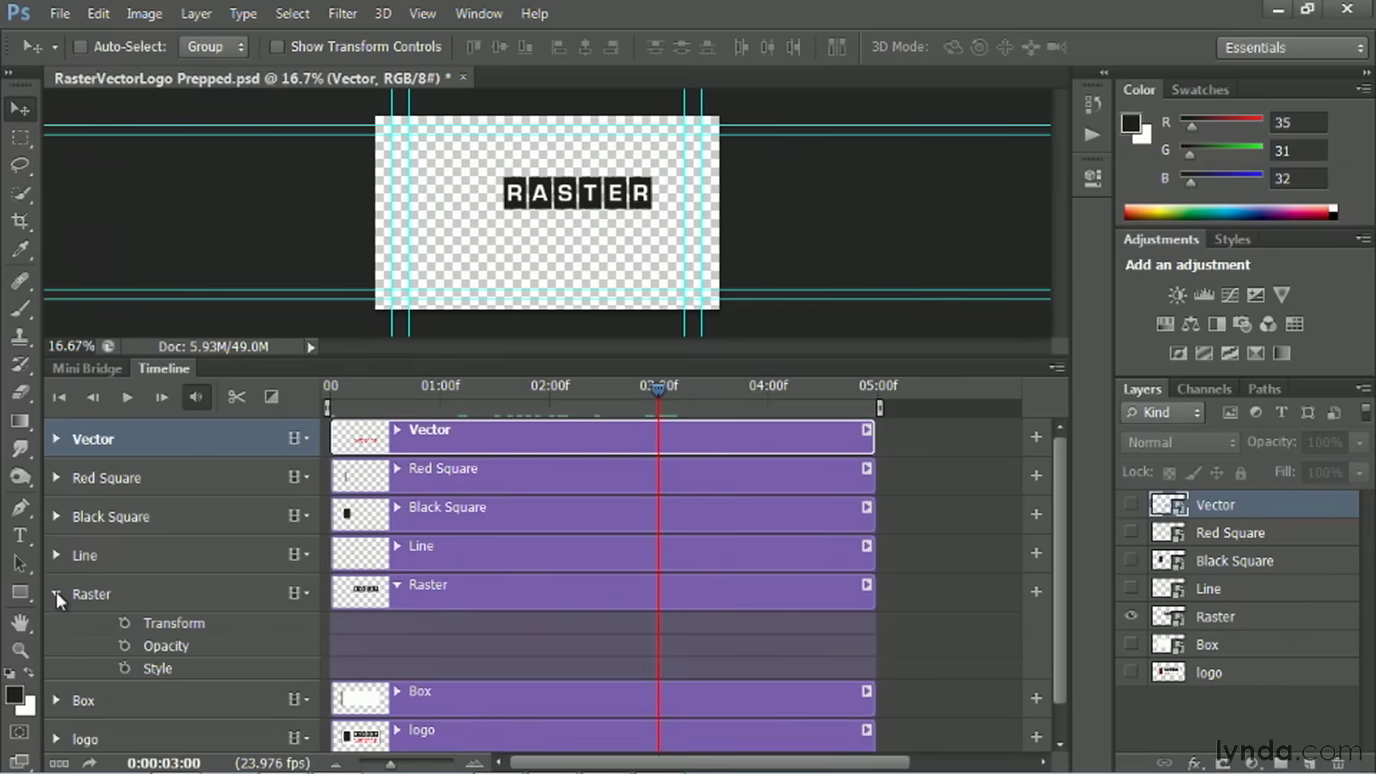
Keyframe Raster's transform so at 1:12 it's scaled ~230%, rotated 90°, off-canvas left.
left_click(124, 624)
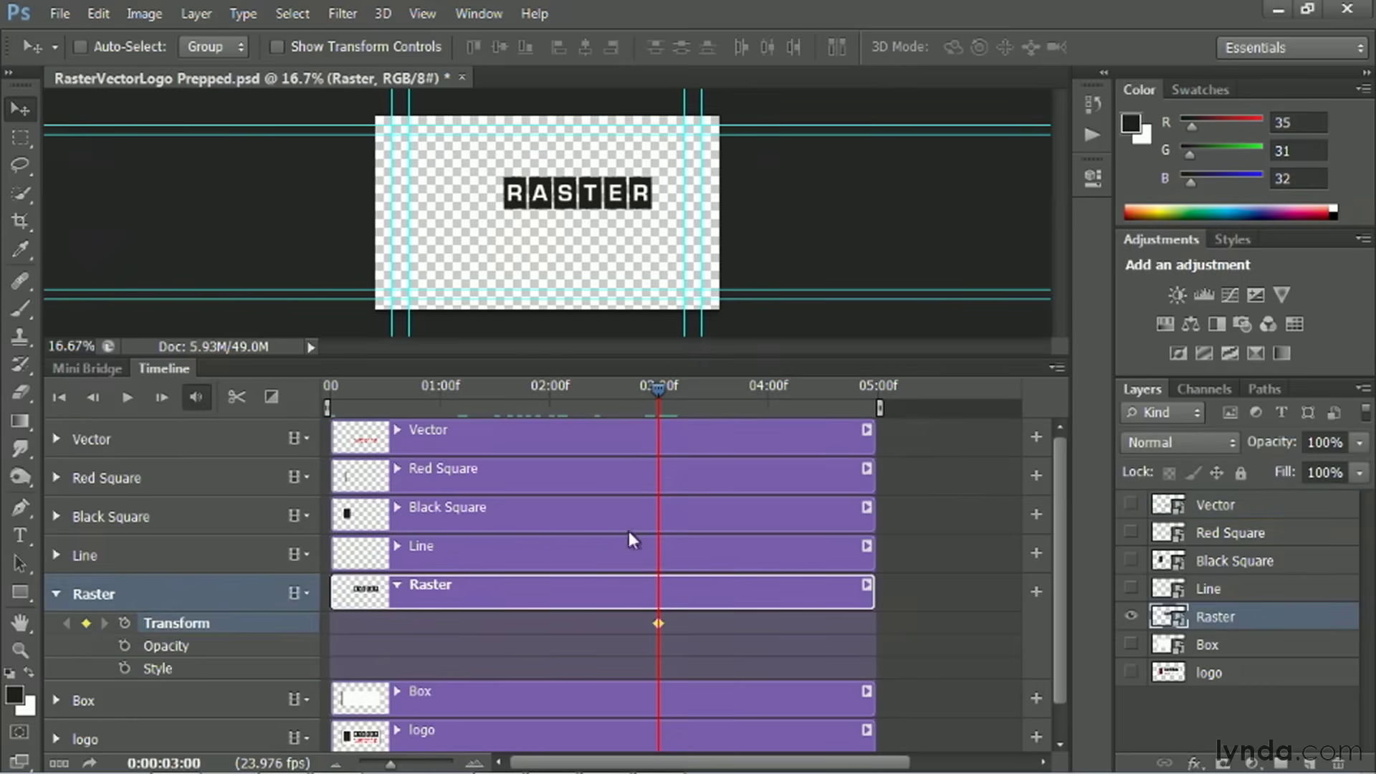
left_click_drag(658, 400, 494, 423)
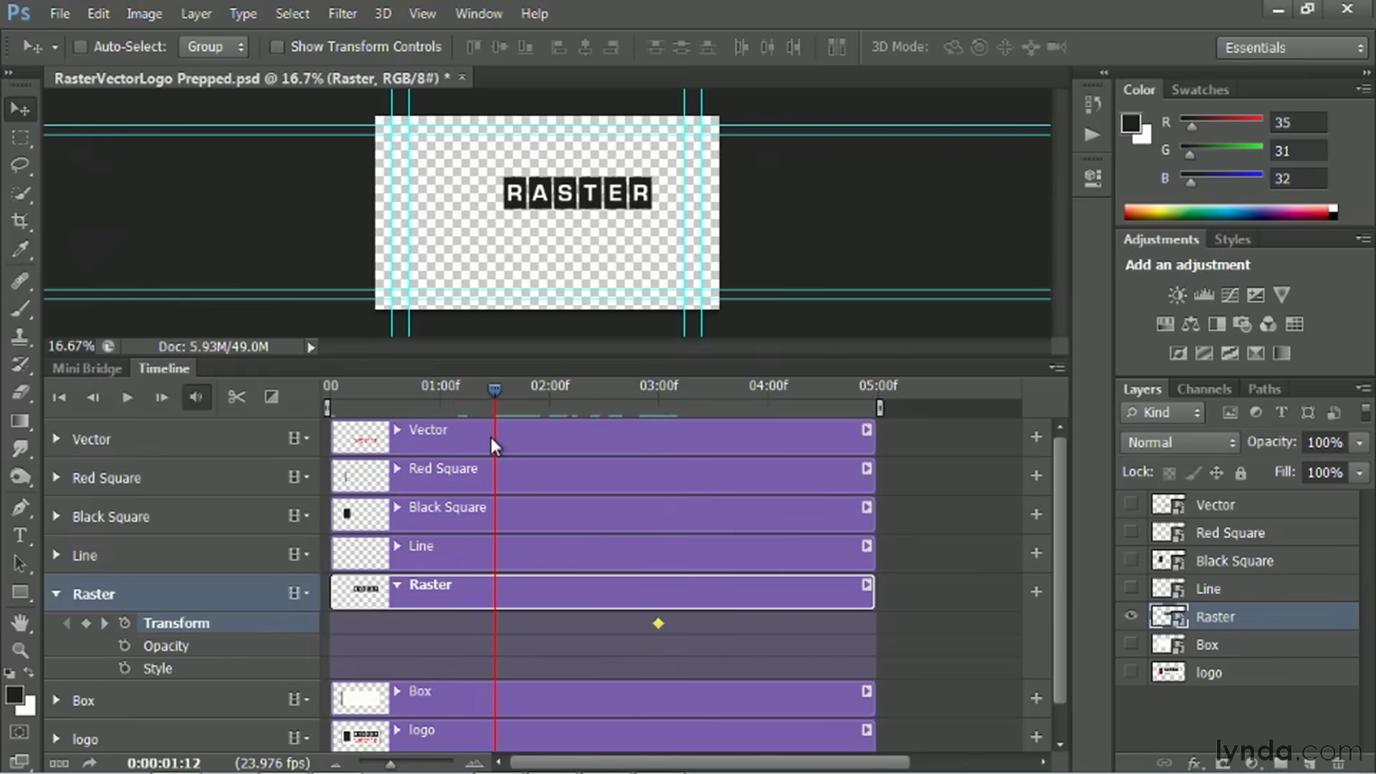
key("ctrl+t")
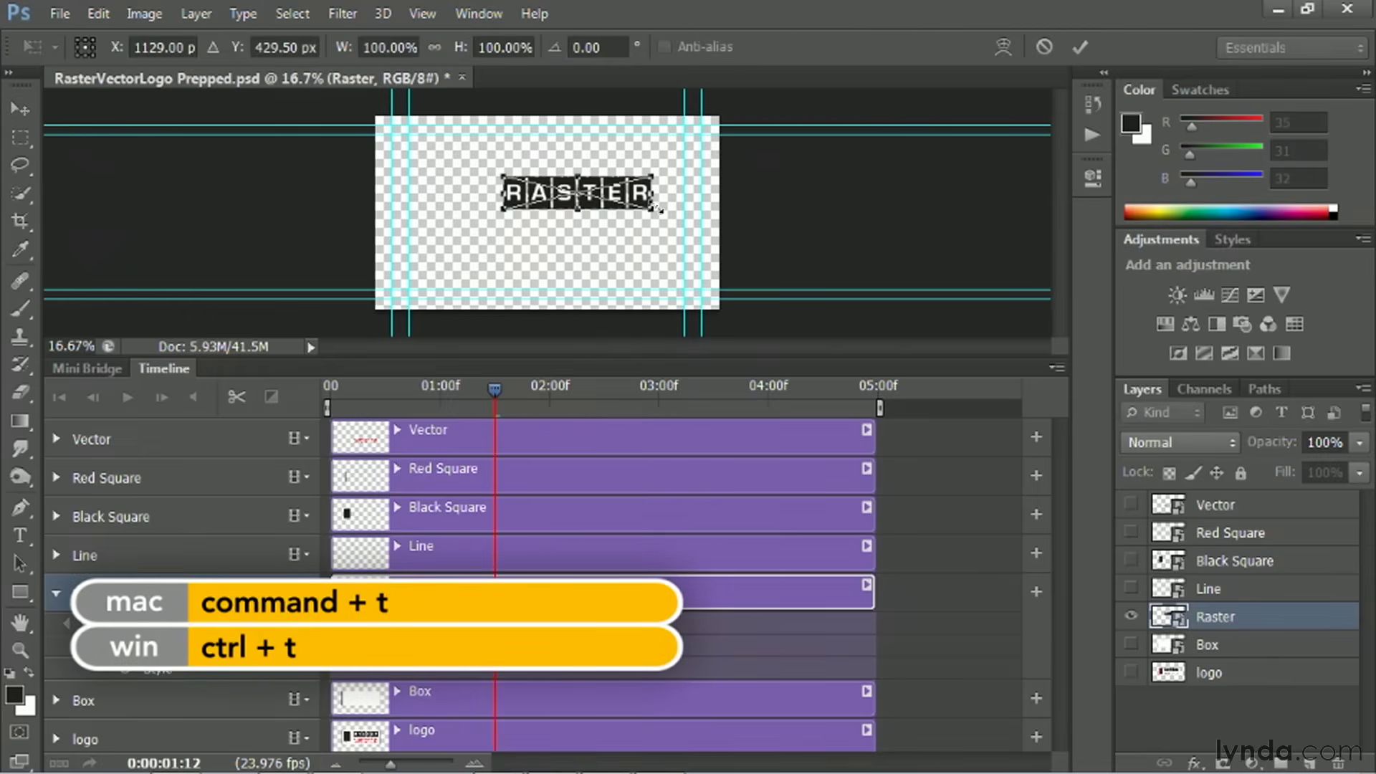
left_click_drag(655, 212, 847, 327)
left_click_drag(876, 168, 716, 347)
left_click_drag(706, 236, 344, 234)
key("Return")
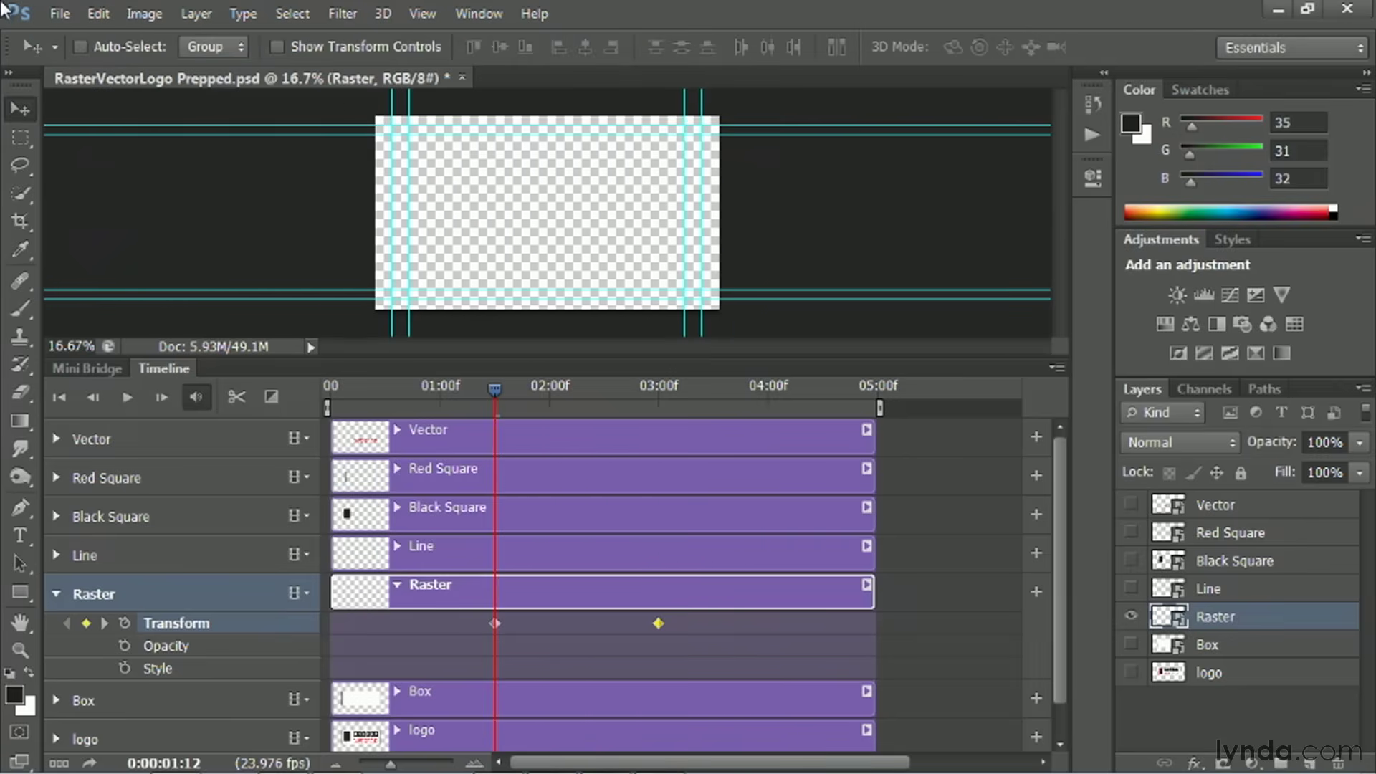
Play and scrub the timeline to preview the RASTER fly-in.
key("space")
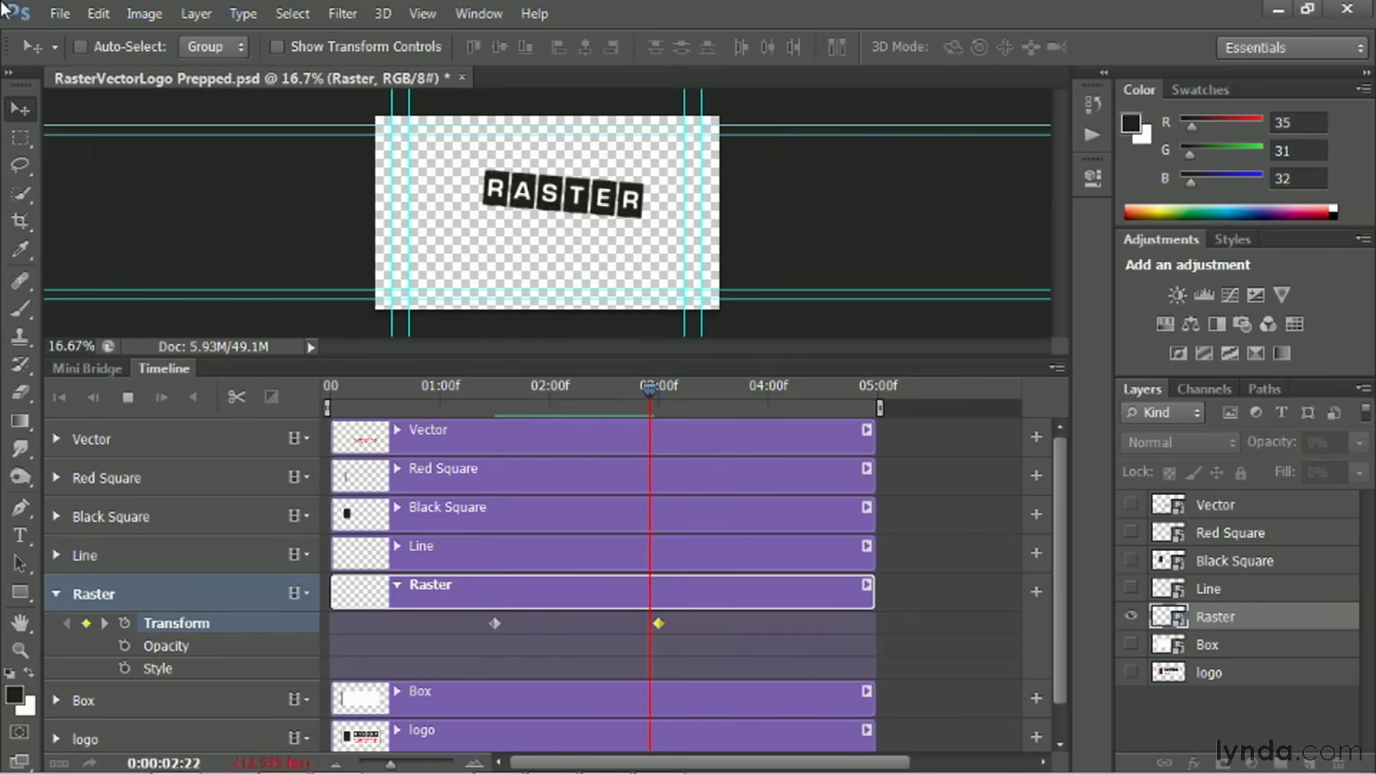
key("space")
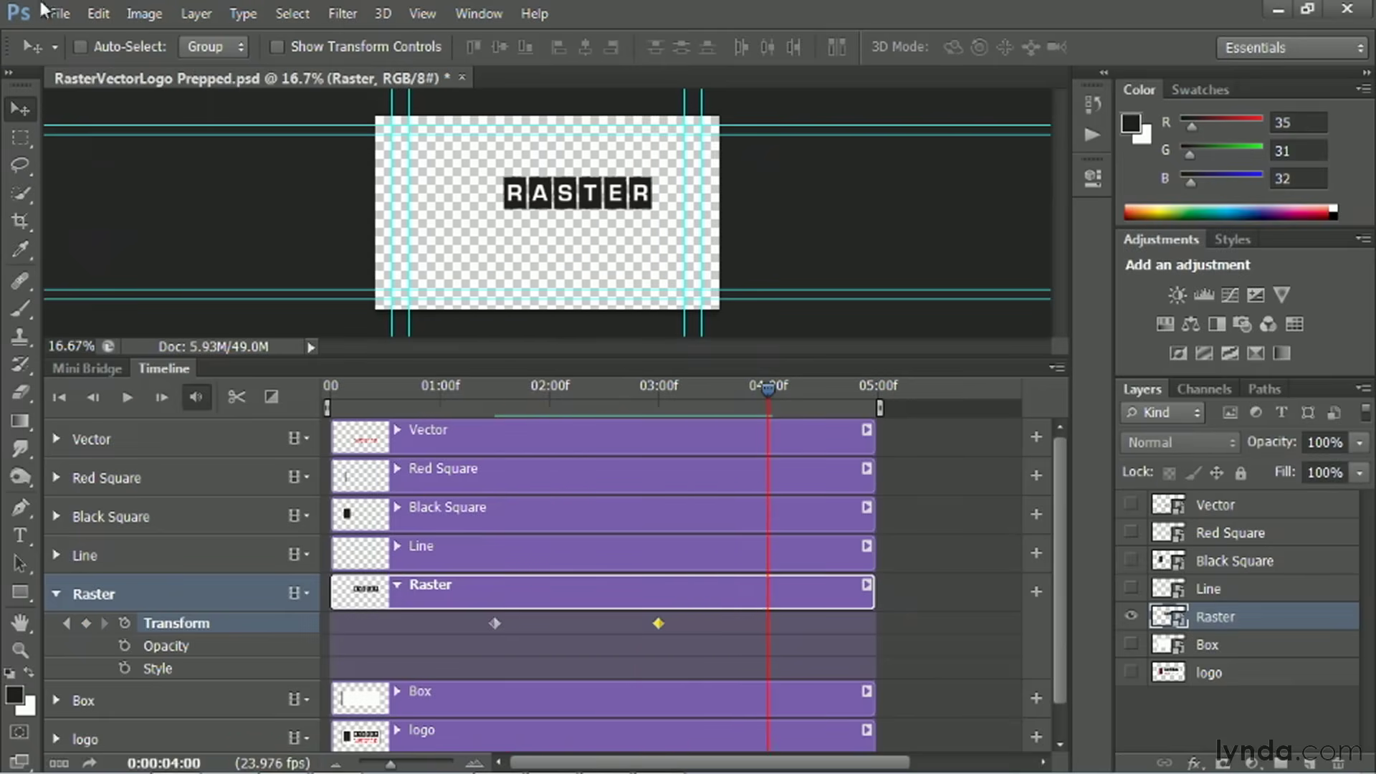
left_click_drag(617, 406, 660, 411)
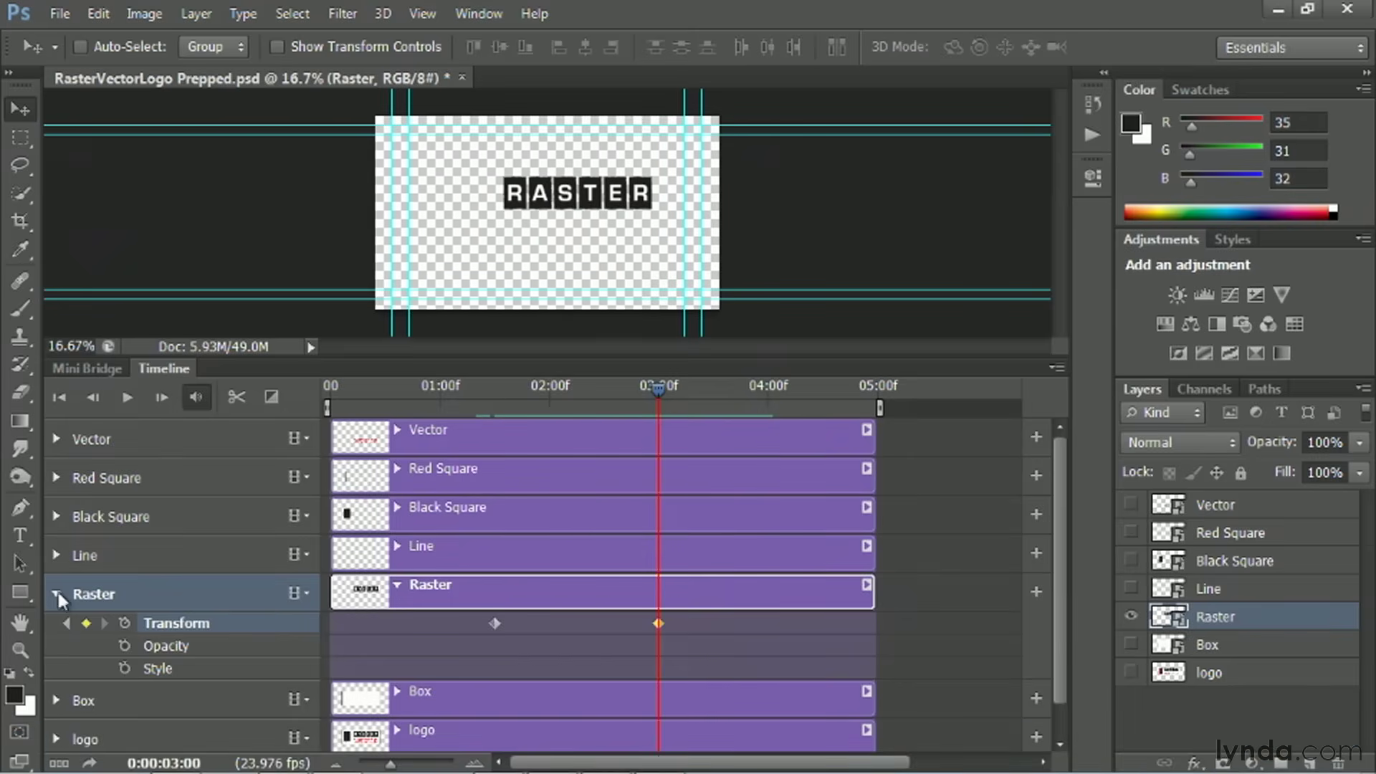
left_click(56, 440)
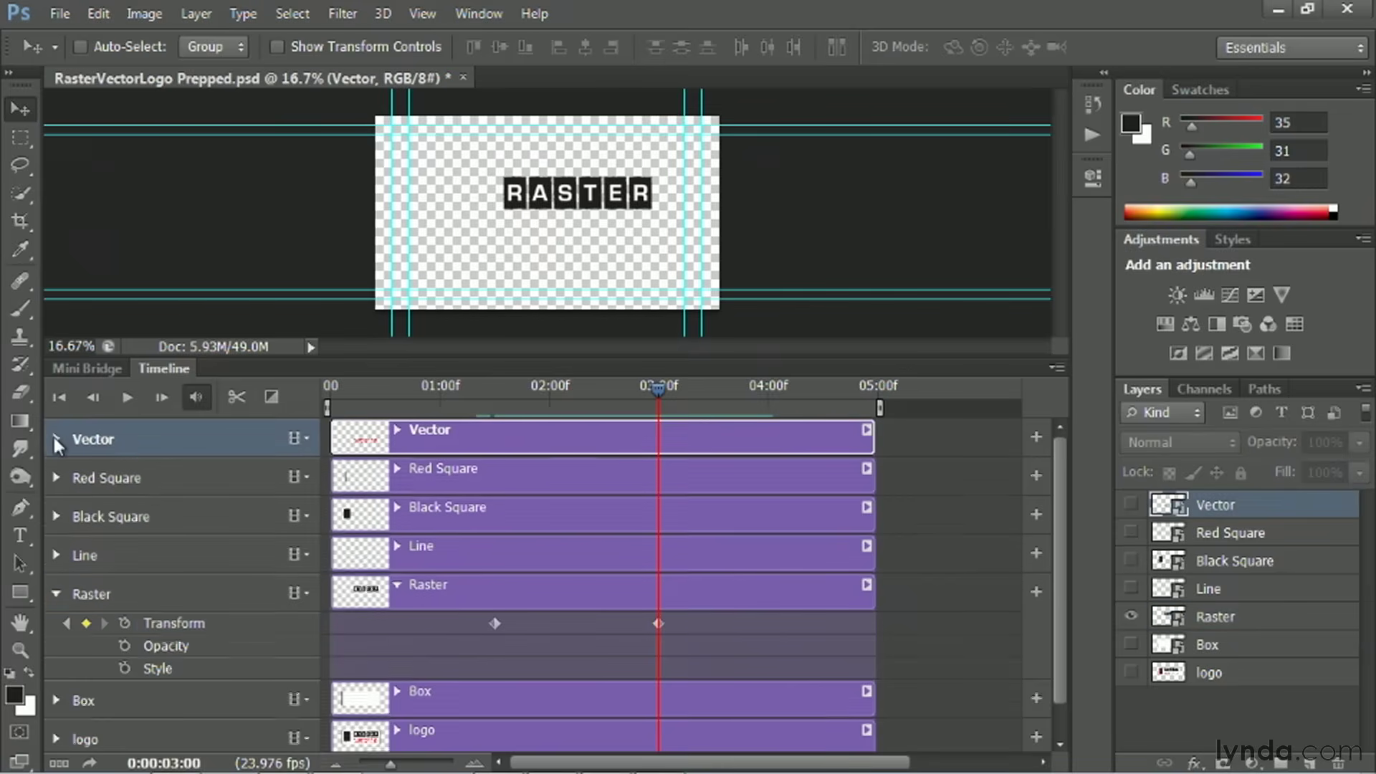
Expand the Vector track, make the layer visible, and set a Transform keyframe at 3:00.
left_click(55, 438)
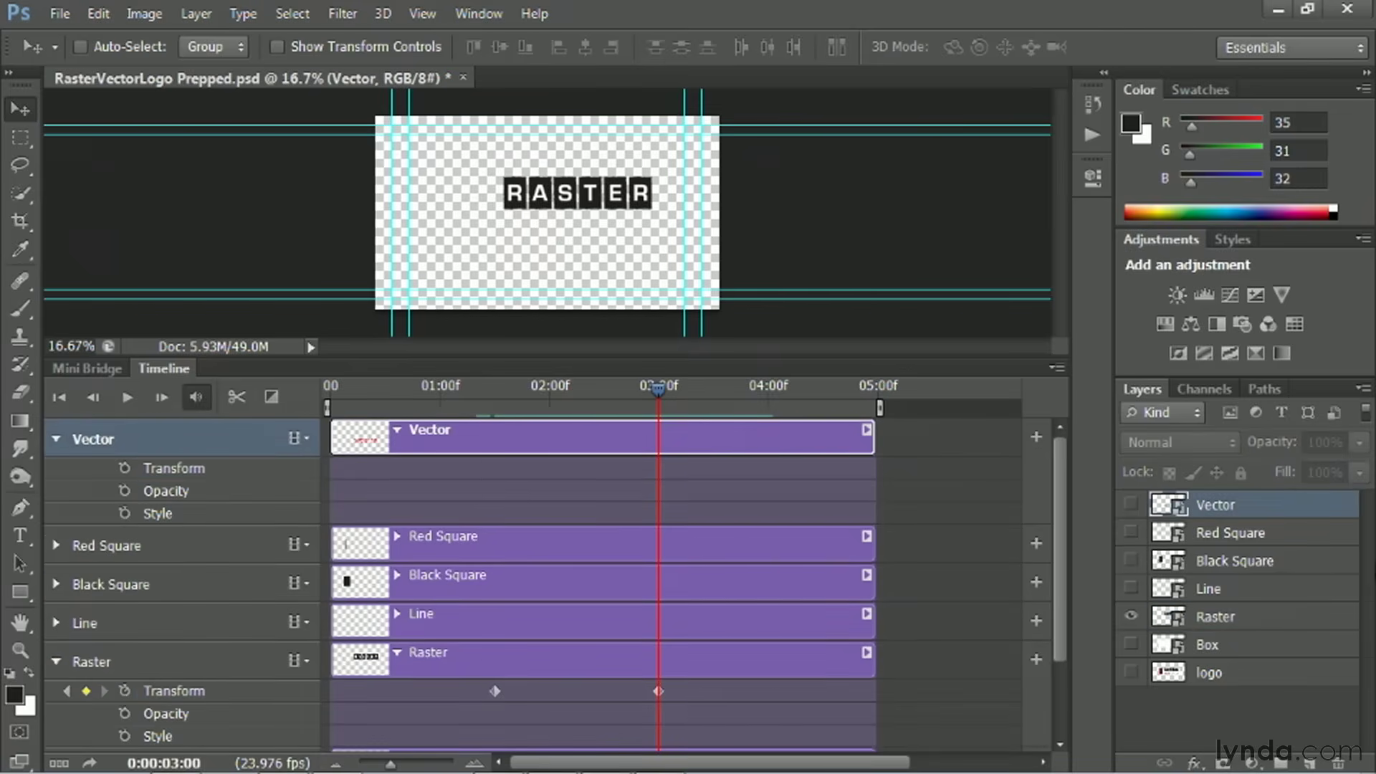
left_click(1131, 505)
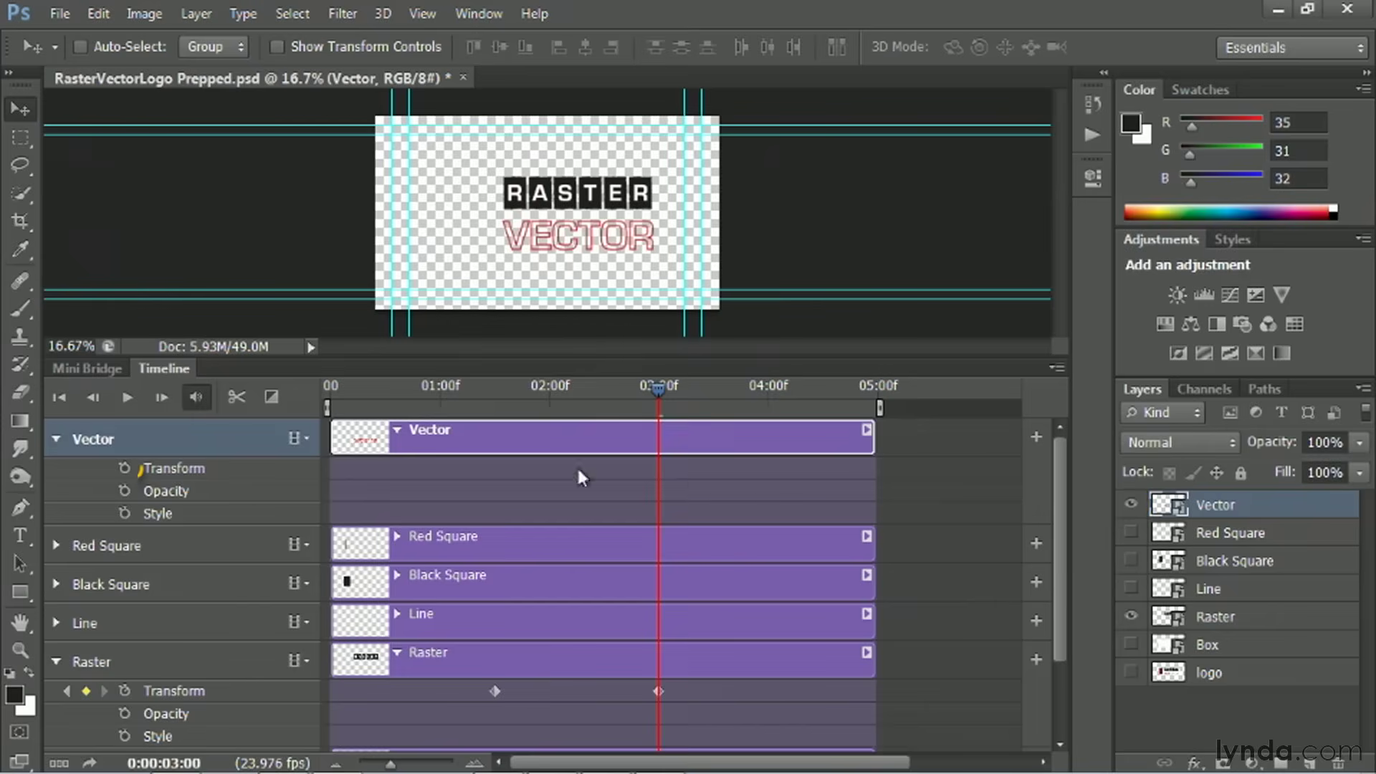
left_click(125, 468)
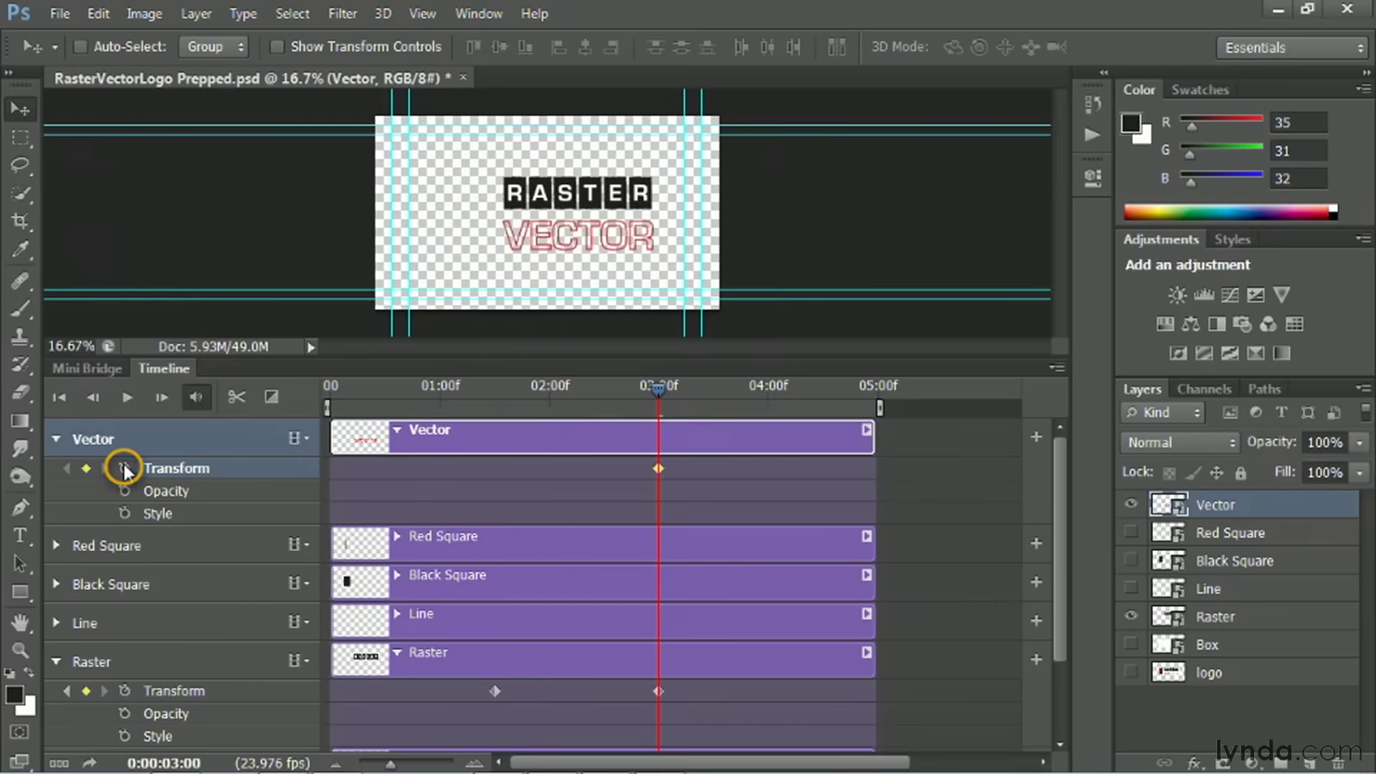
At 1:12, rotate VECTOR 165° around its right side and move it off-canvas lower right.
left_click(497, 399)
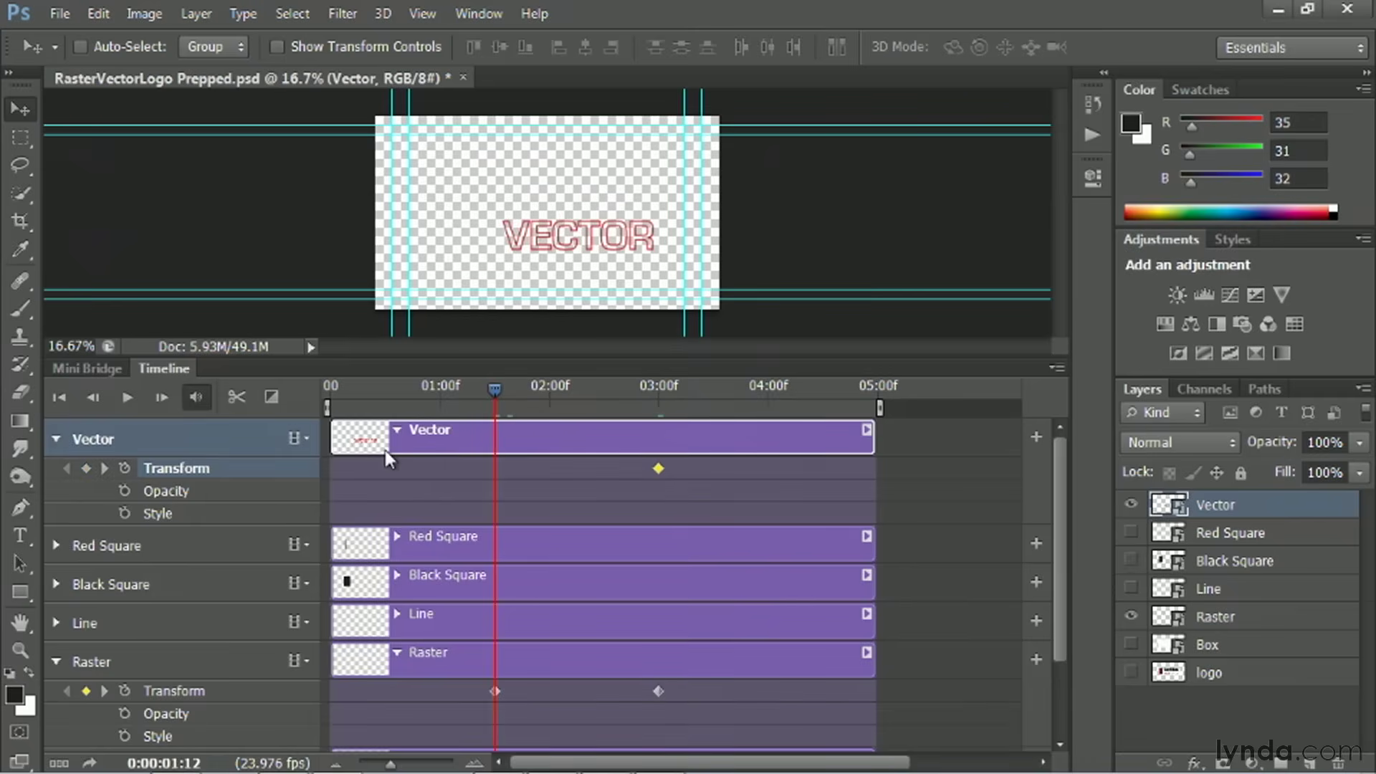
key("ctrl+t")
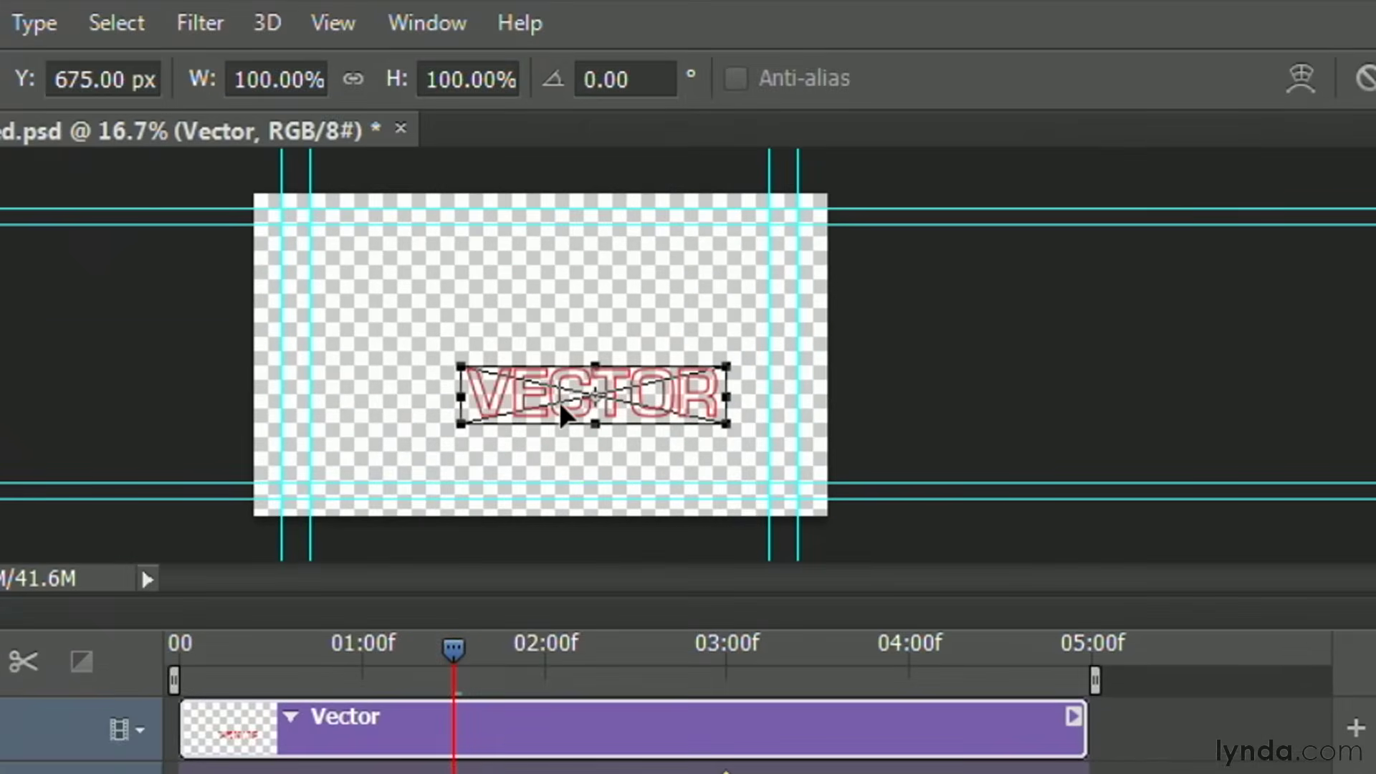
left_click(593, 400)
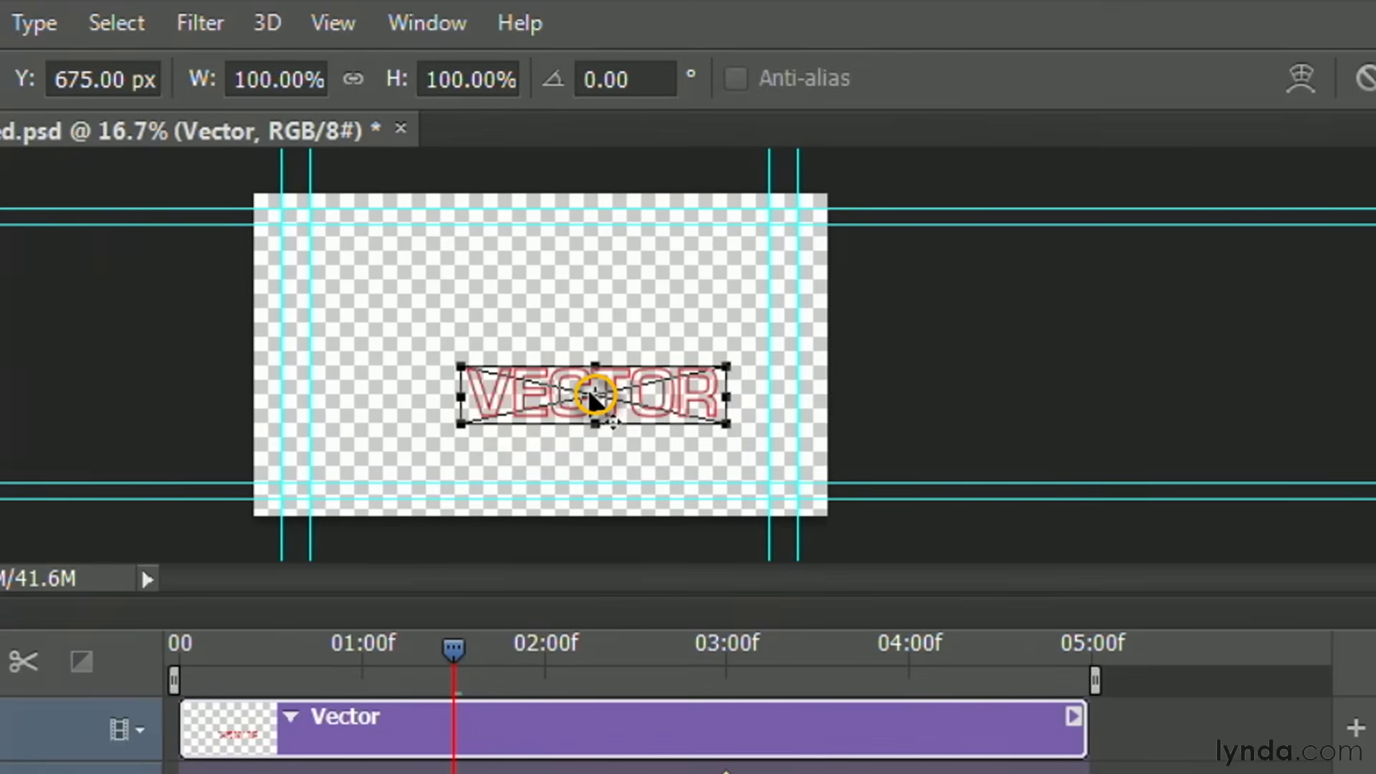
left_click_drag(594, 400, 726, 396)
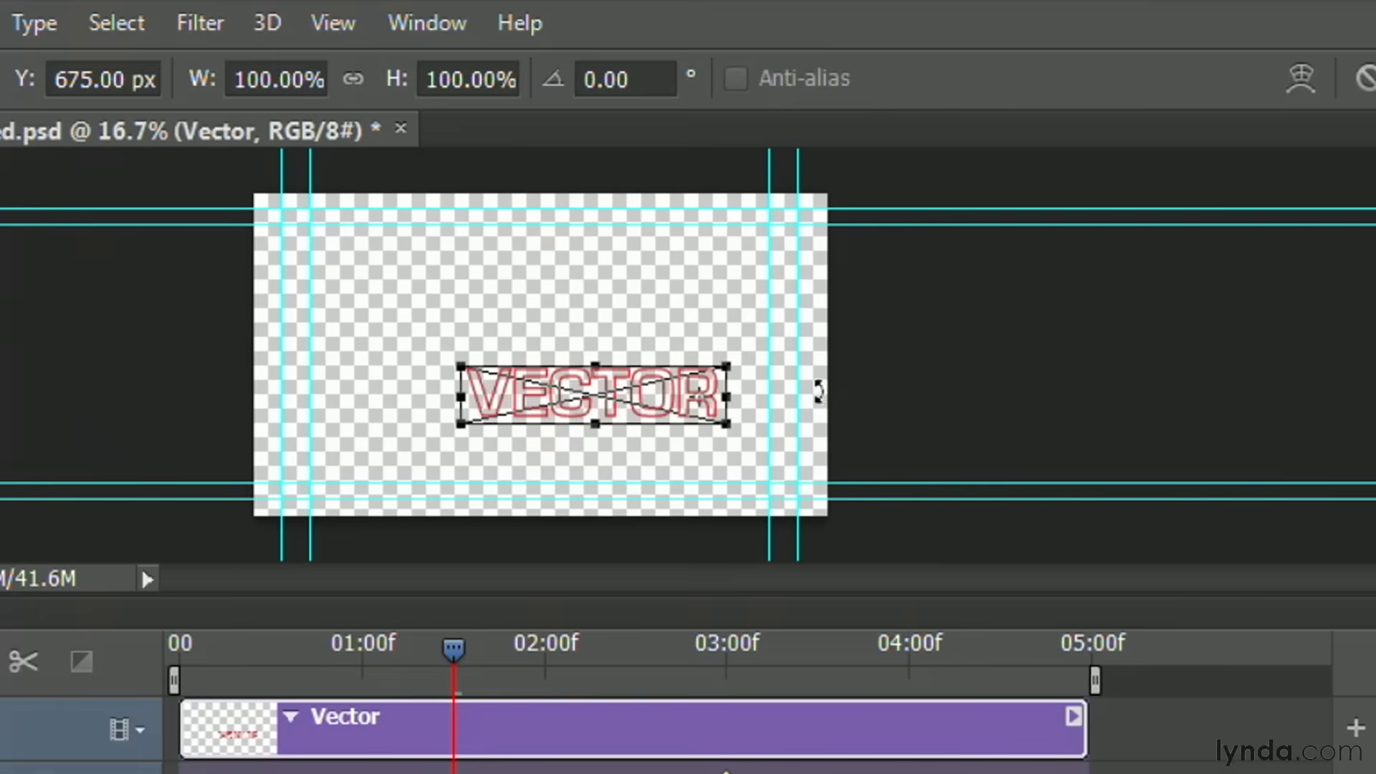
left_click_drag(751, 334, 523, 452)
left_click_drag(720, 417, 931, 531)
key("Return")
Preview both words' animation, then return to the 1:12 frame.
key("space")
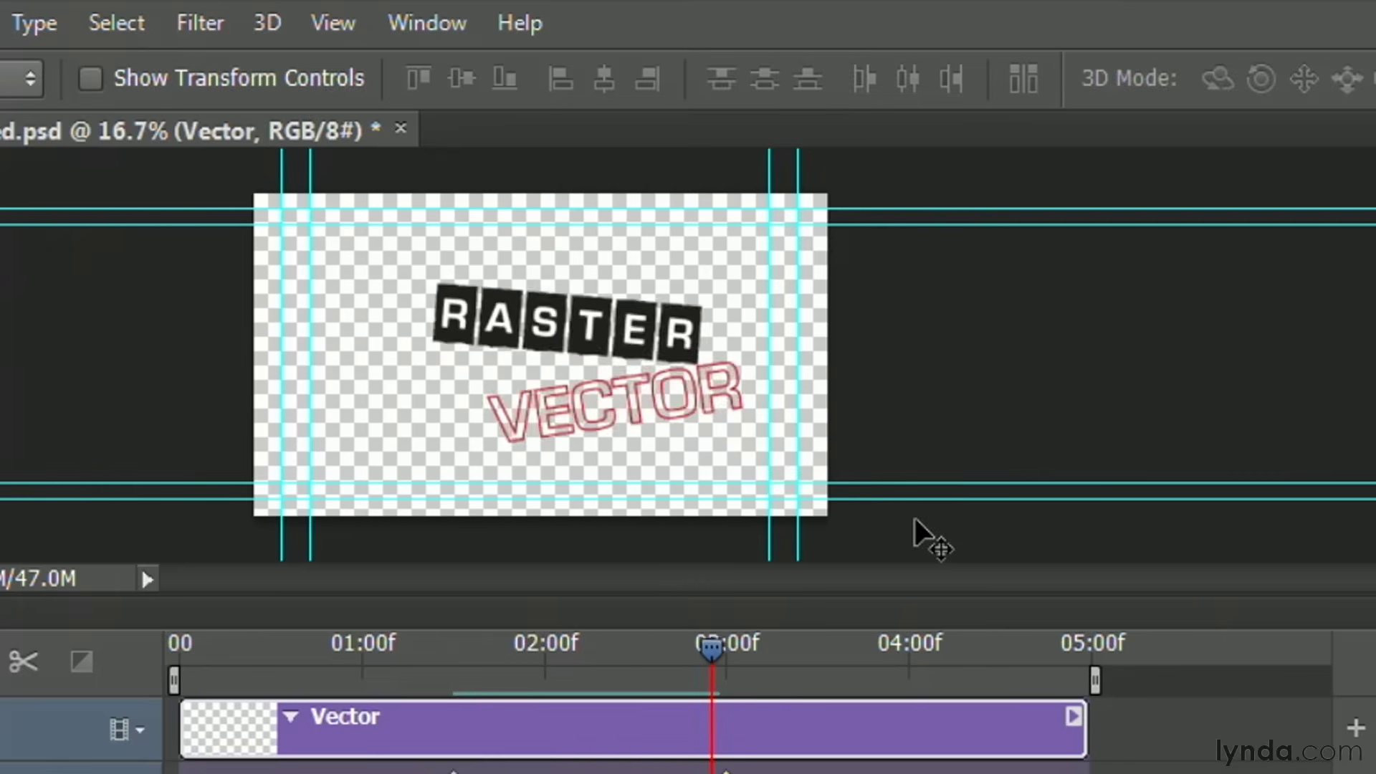
left_click_drag(805, 670, 476, 657)
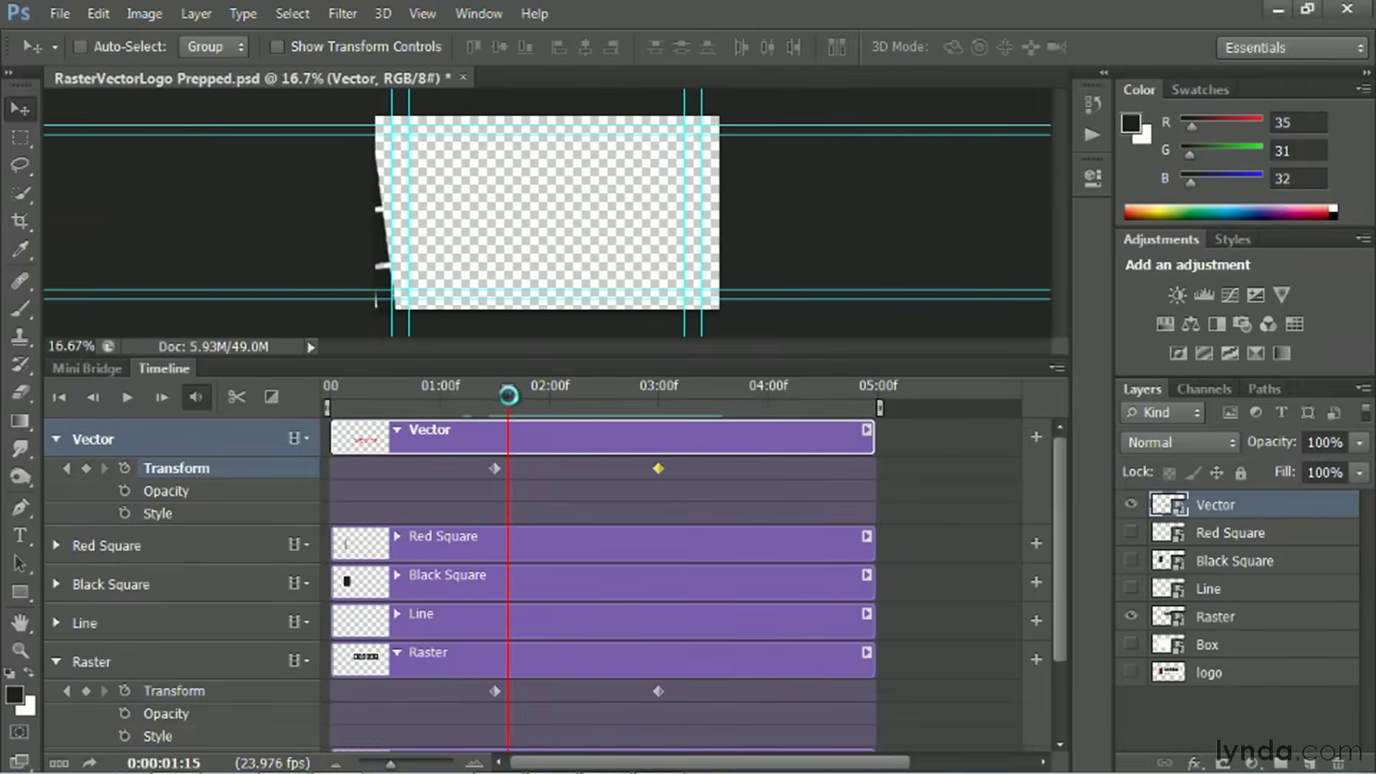
left_click_drag(508, 395, 491, 406)
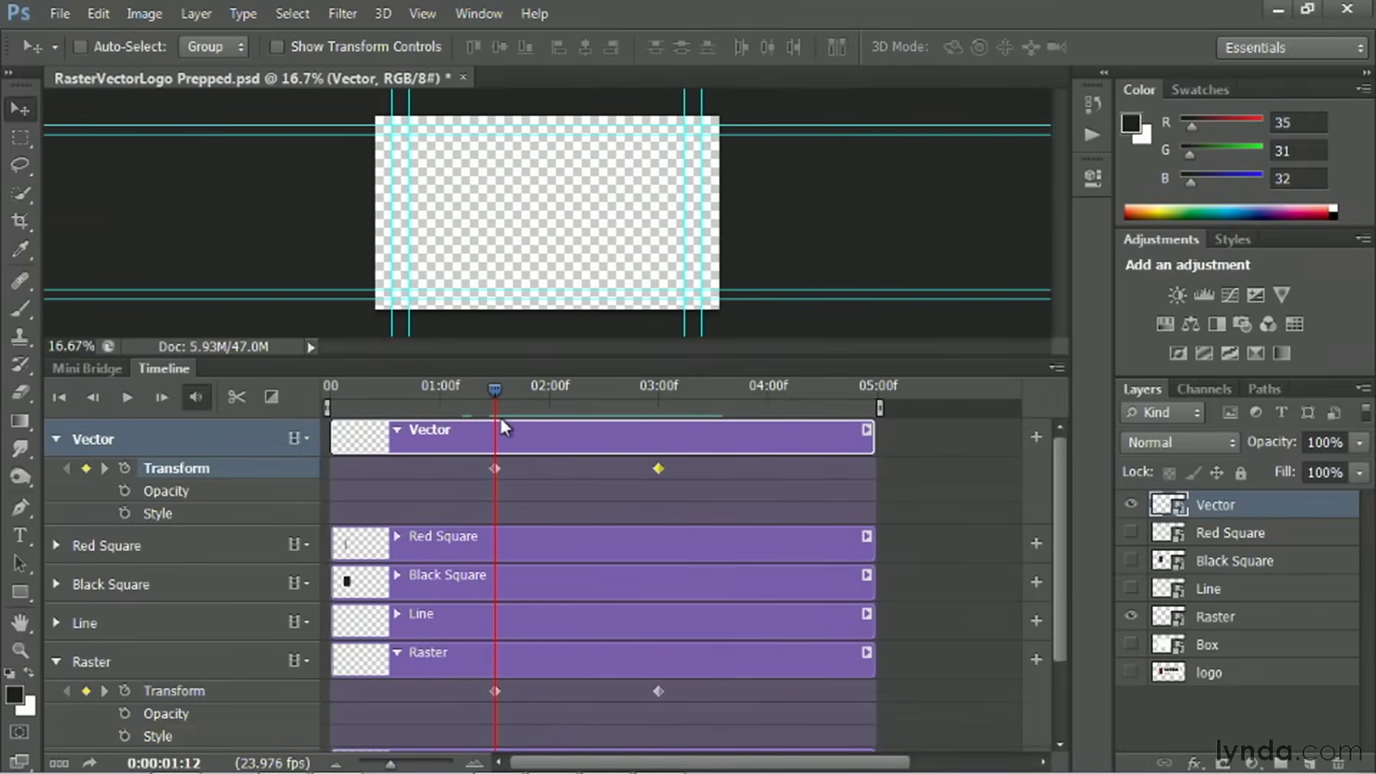
Enlarge VECTOR's 1:12 keyframe to 236.7% and push it further off the right edge.
left_click(495, 469)
key("ctrl+t")
left_click_drag(758, 275, 641, 79)
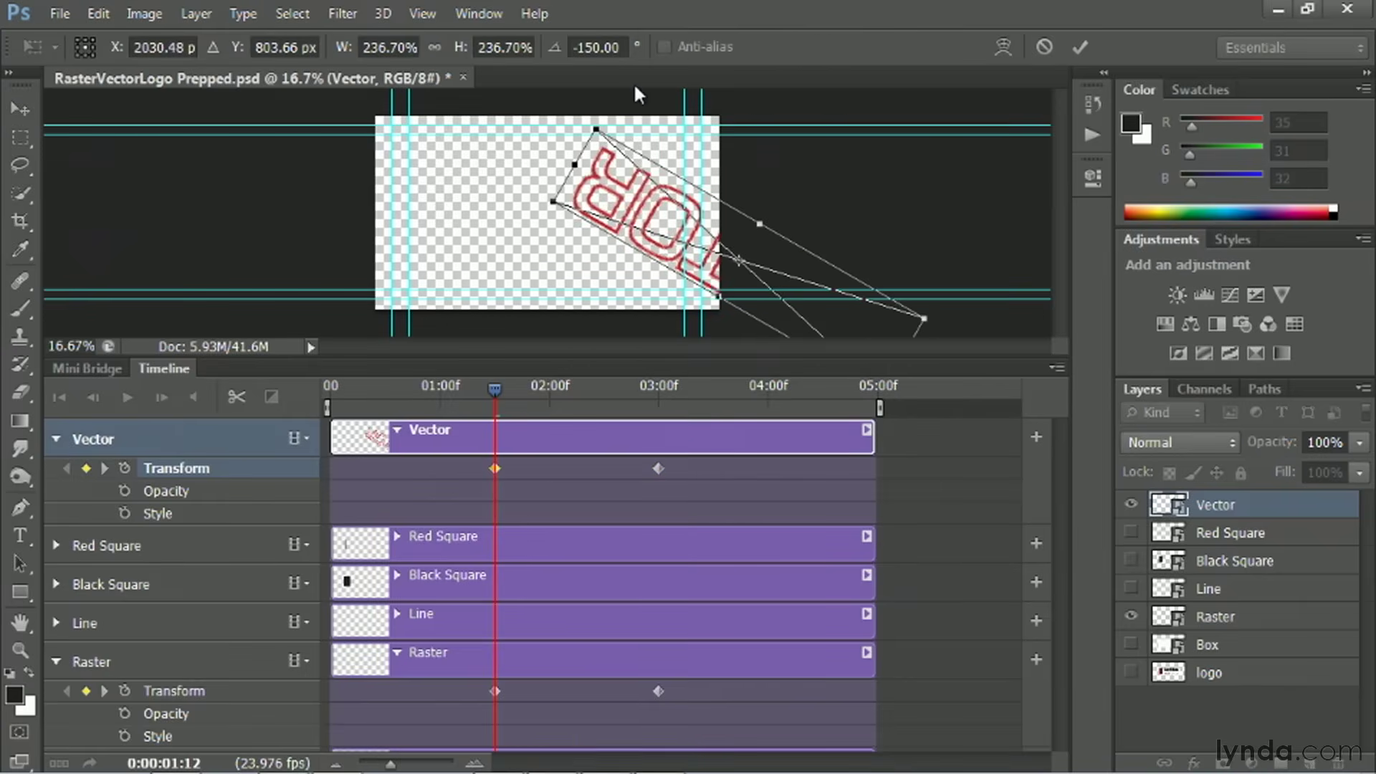
left_click_drag(635, 203, 799, 196)
key("Return")
Preview the animation and move the Vector layer beneath Raster in the Layers panel.
key("space")
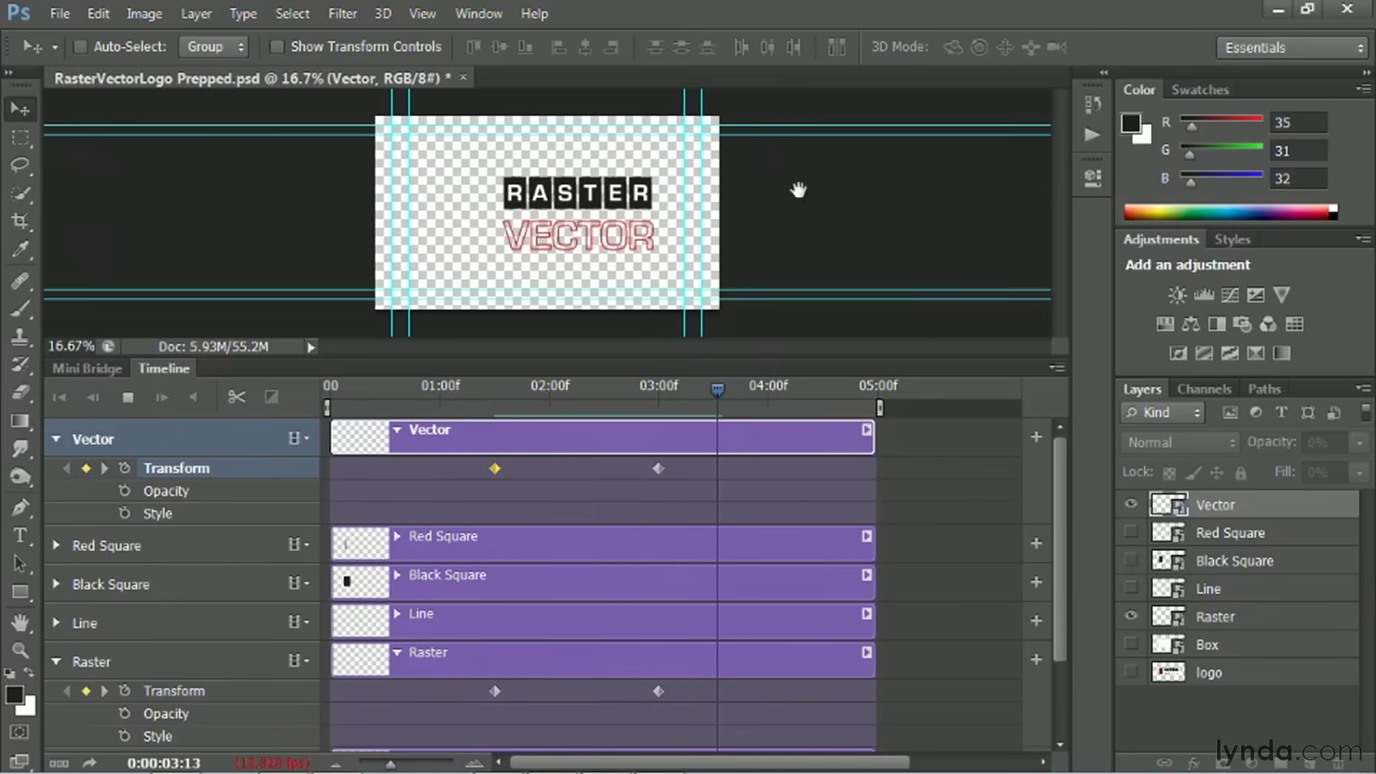
key("space")
left_click_drag(1301, 510, 1280, 618)
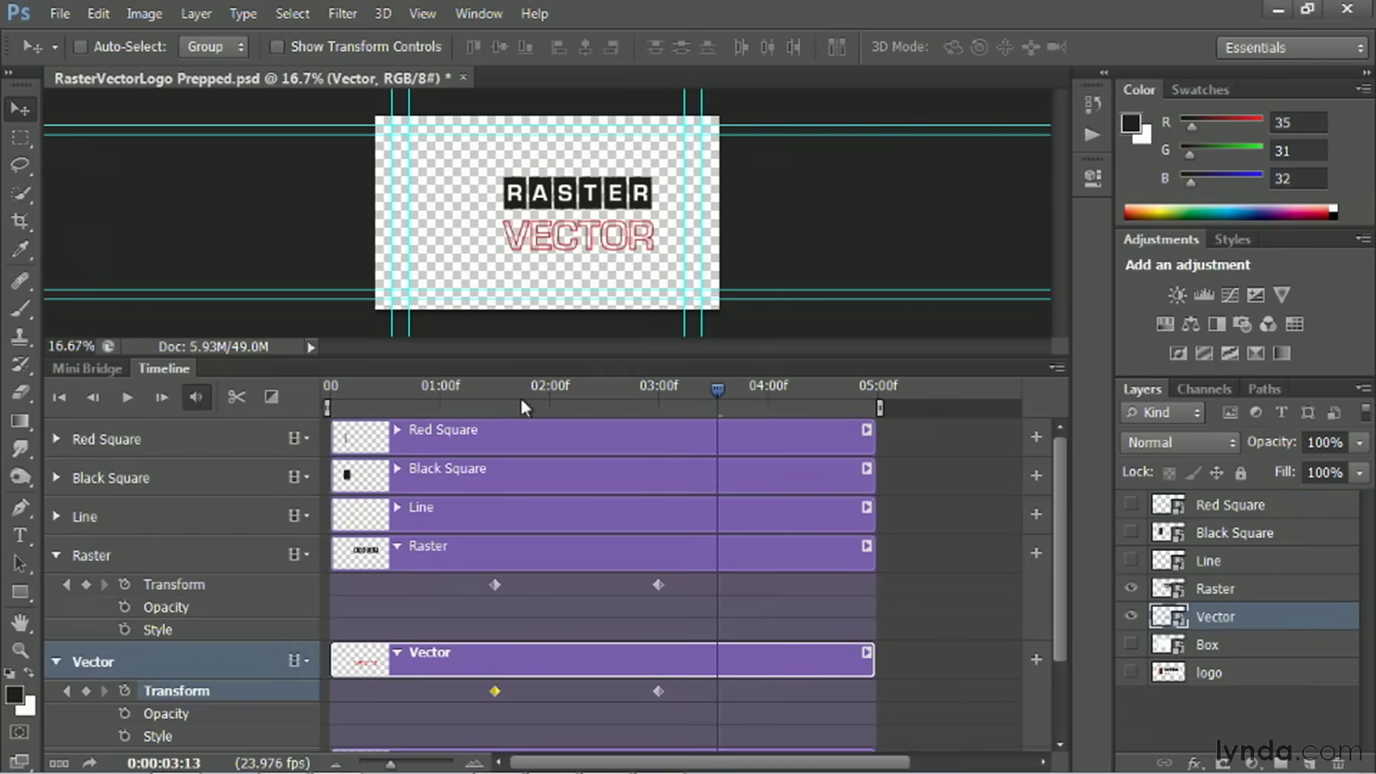
Replay the fly-in from about 1:00, scrub back through it, and collapse the Raster track.
left_click(458, 406)
key("space")
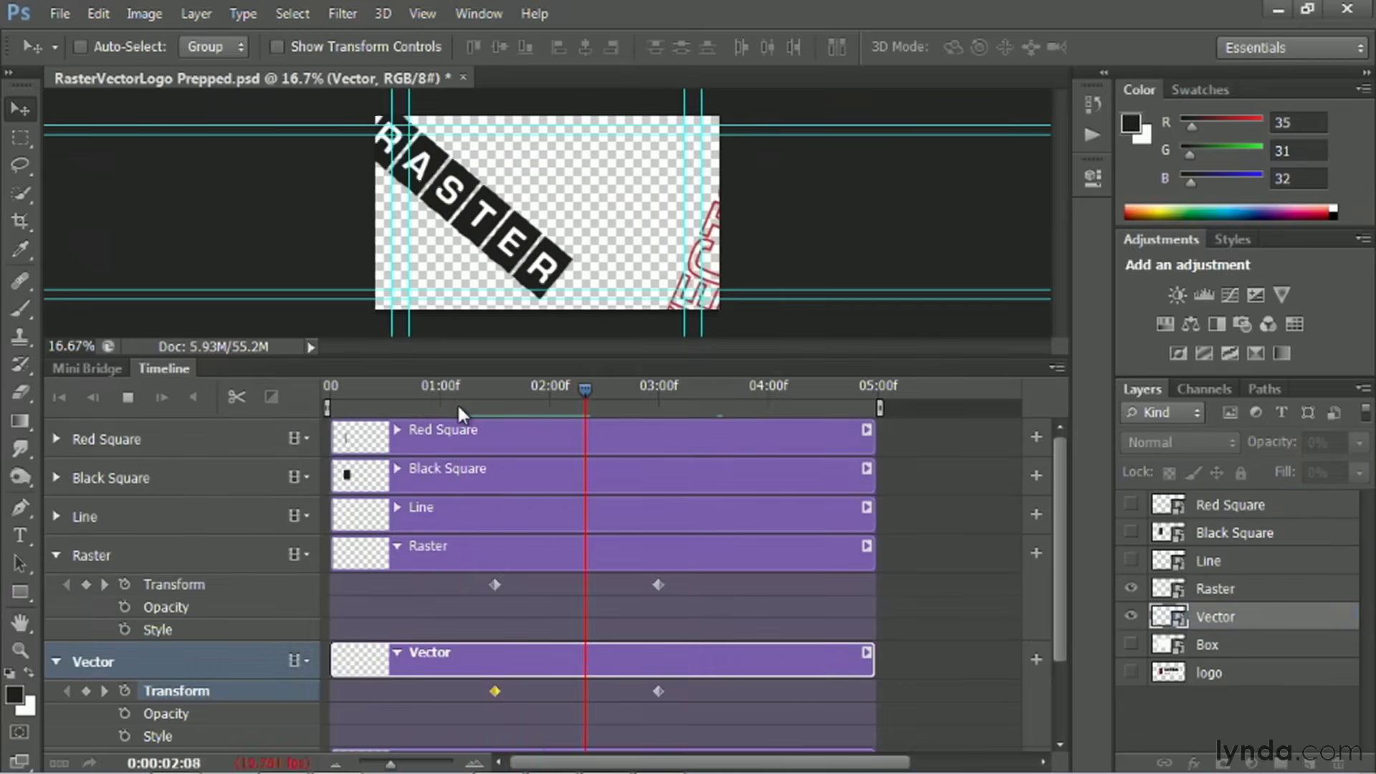
key("space")
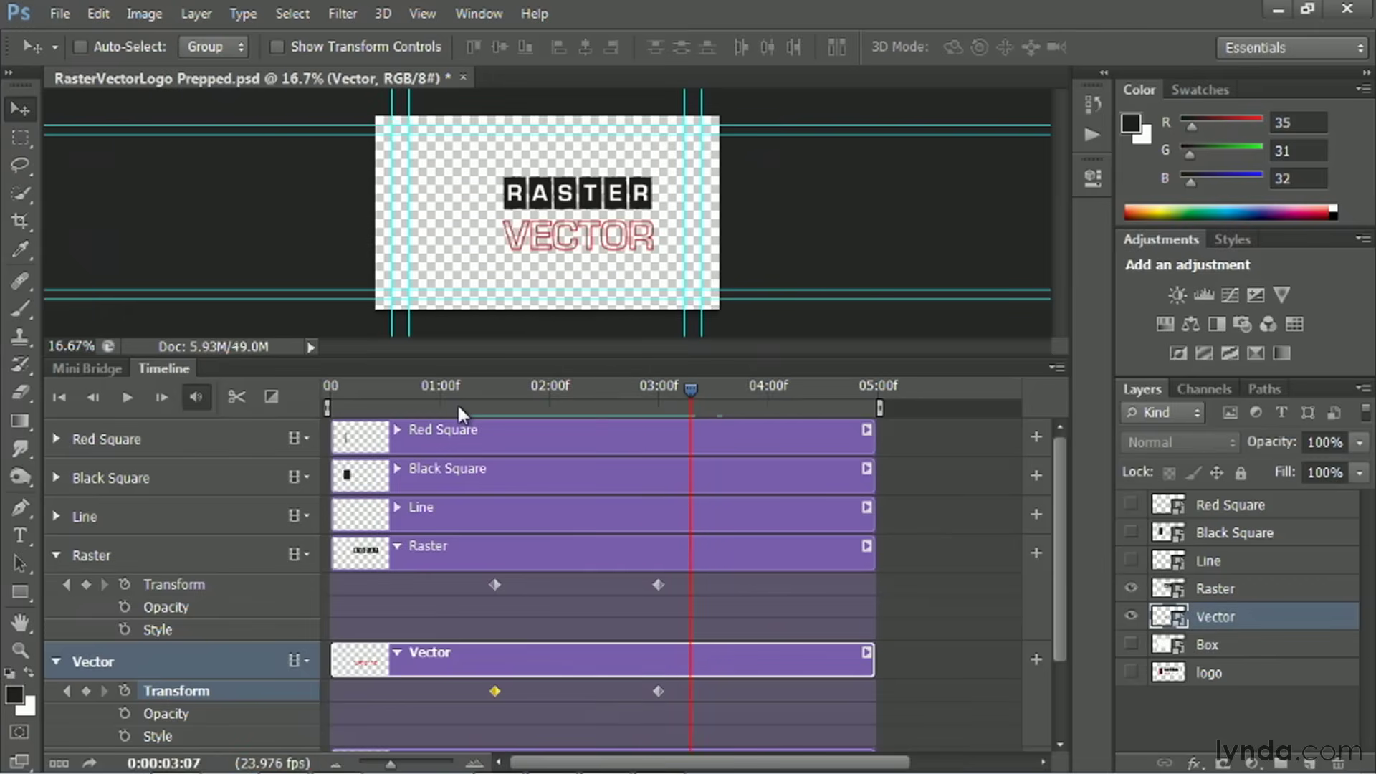
left_click_drag(615, 406, 574, 397)
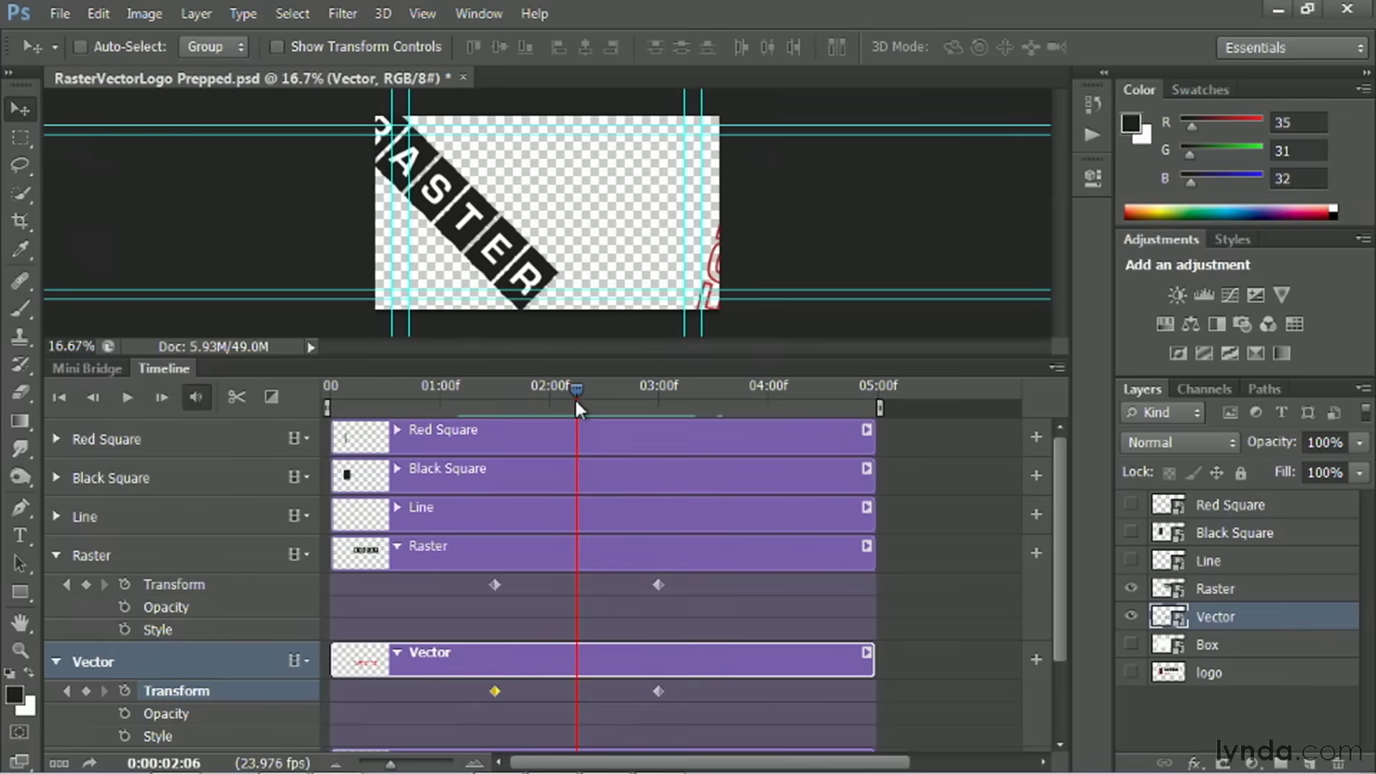
left_click(55, 556)
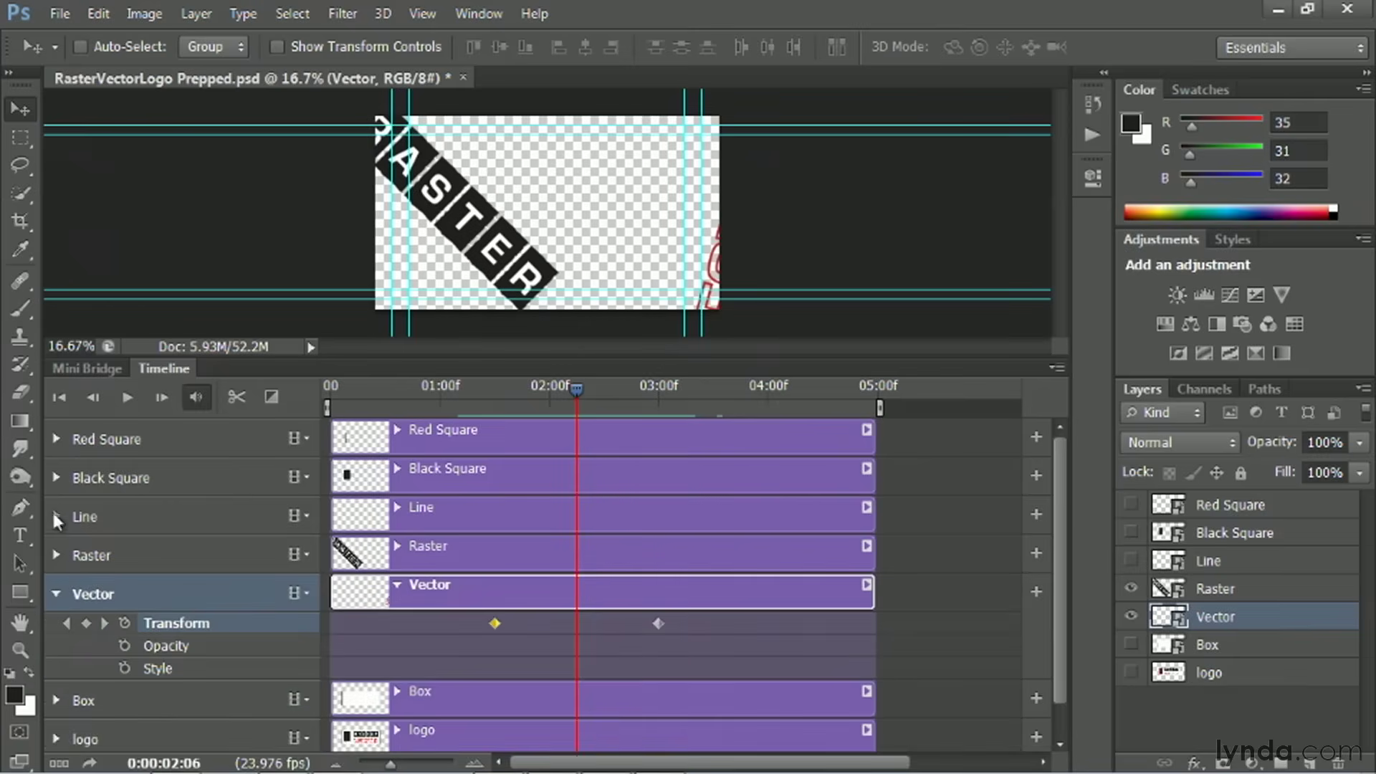
Add starting Opacity keyframes at 0% for the Red Square and Black Square layers.
left_click(53, 477)
left_click(55, 439)
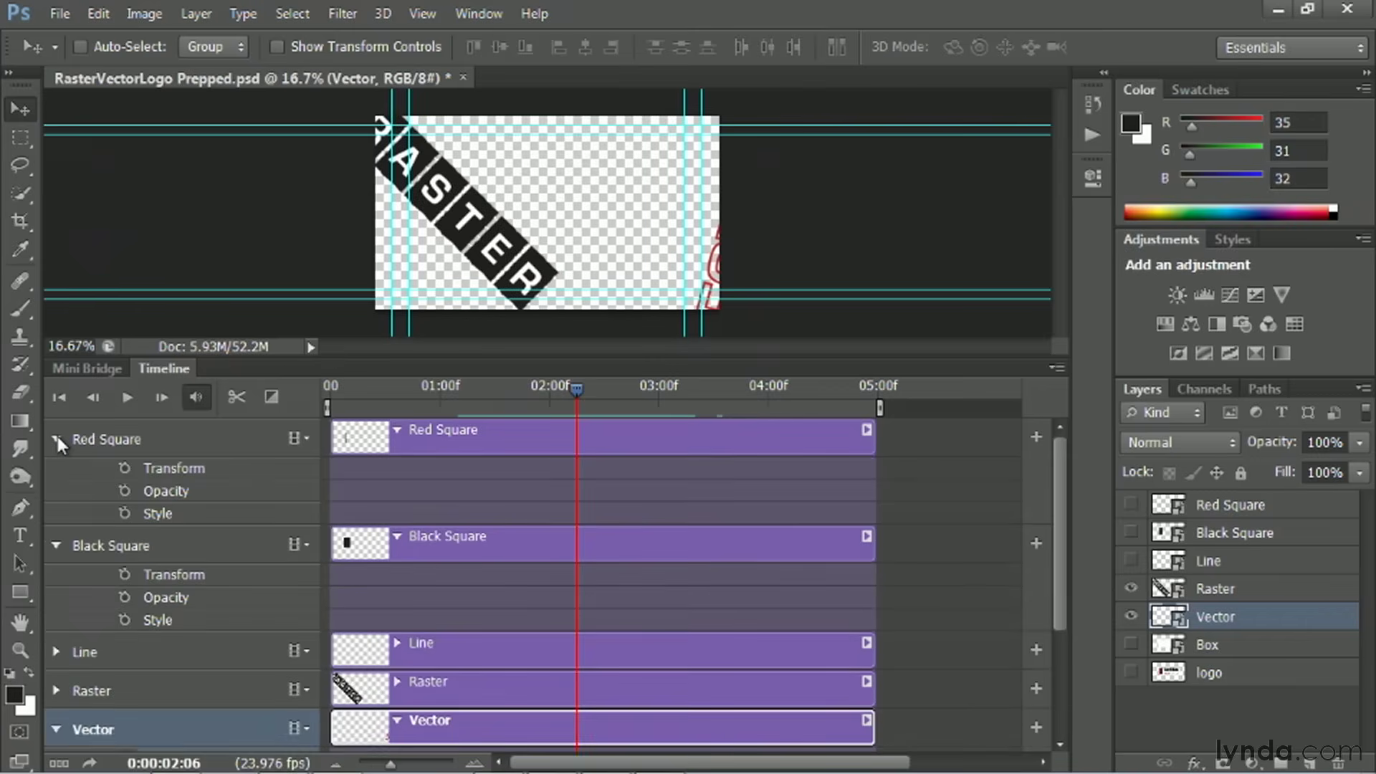
left_click(124, 491)
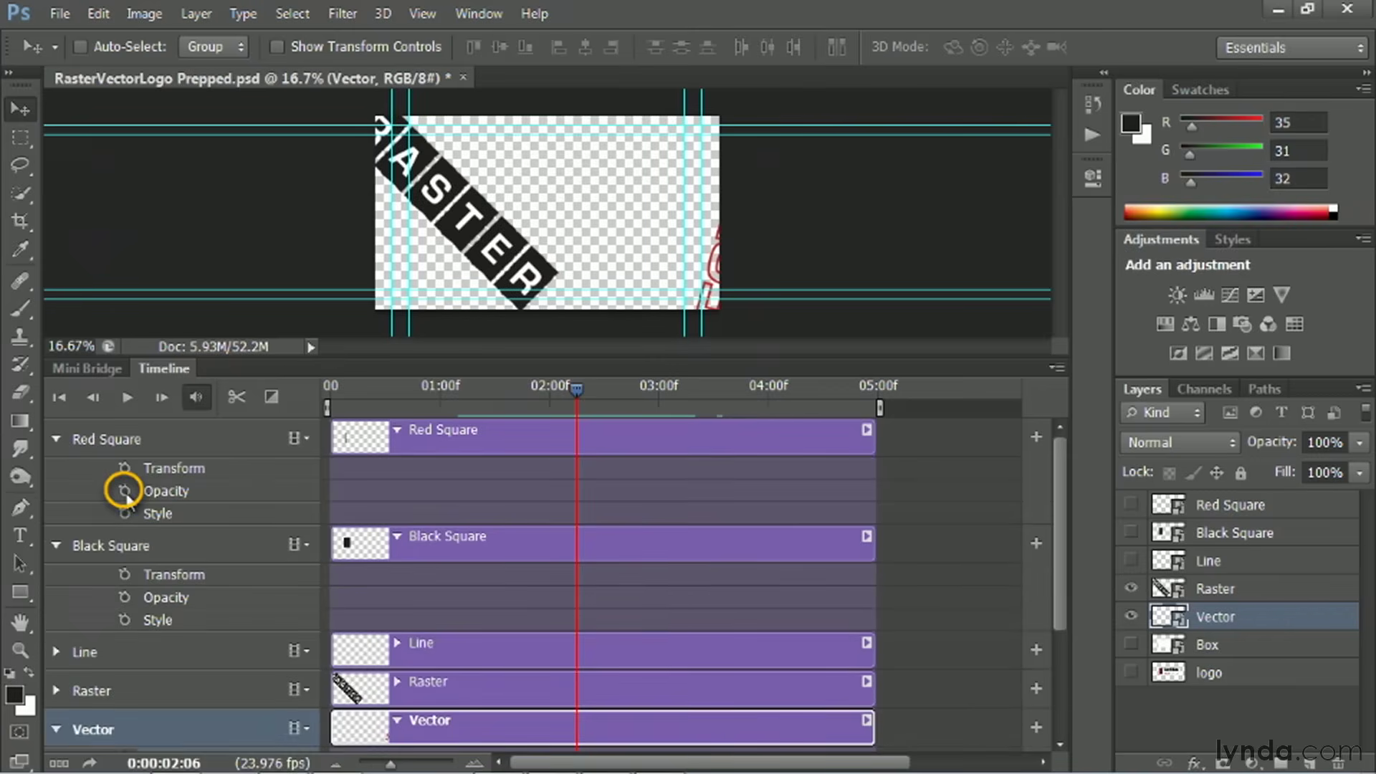
left_click(124, 597)
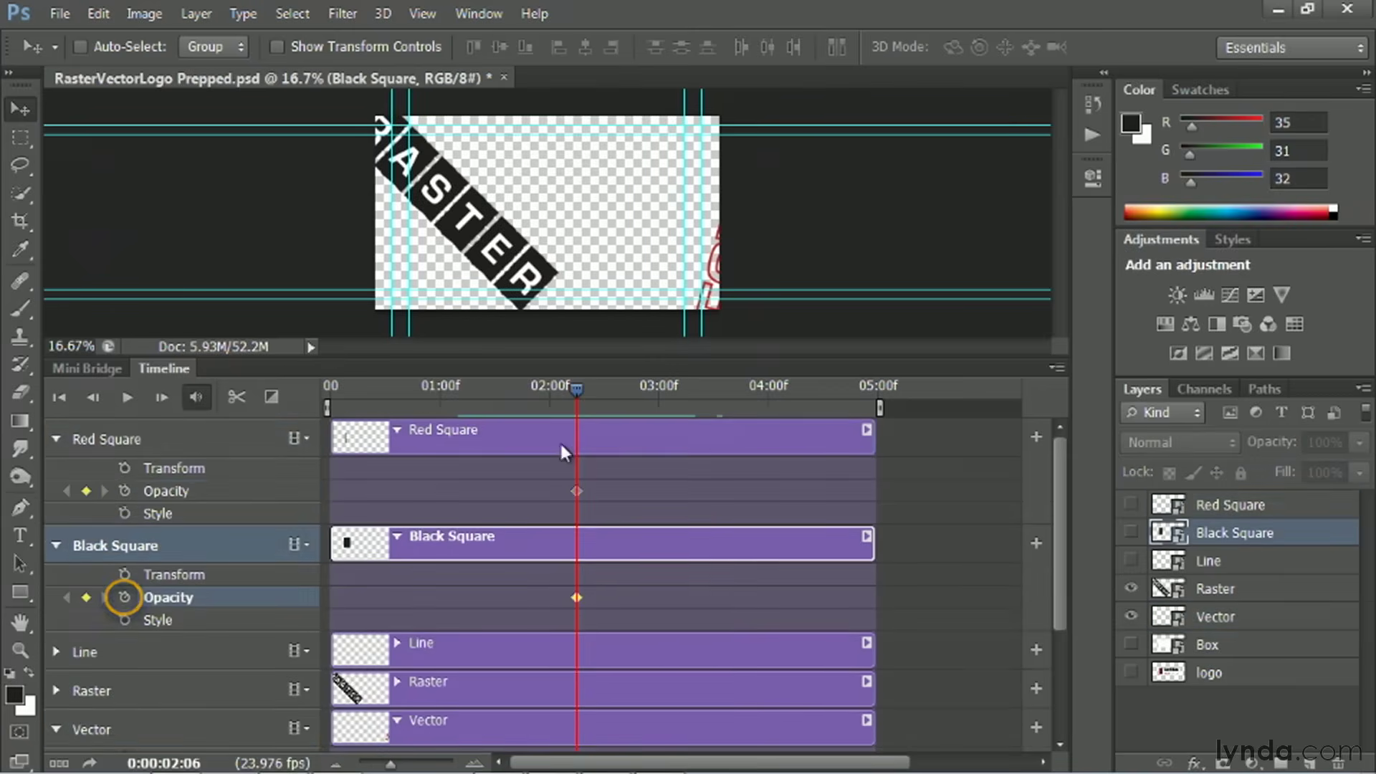
left_click_drag(1131, 533, 1131, 515)
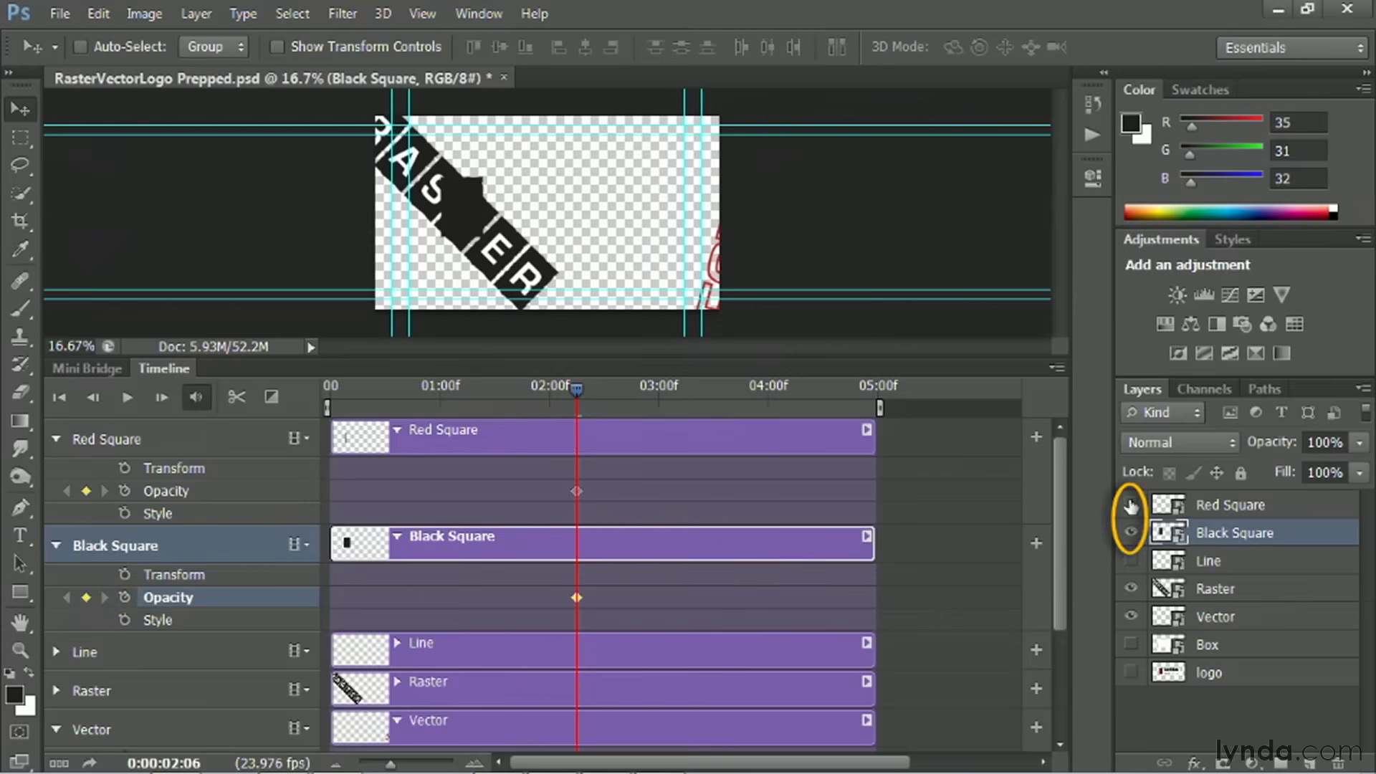
left_click_drag(1360, 442, 837, 485)
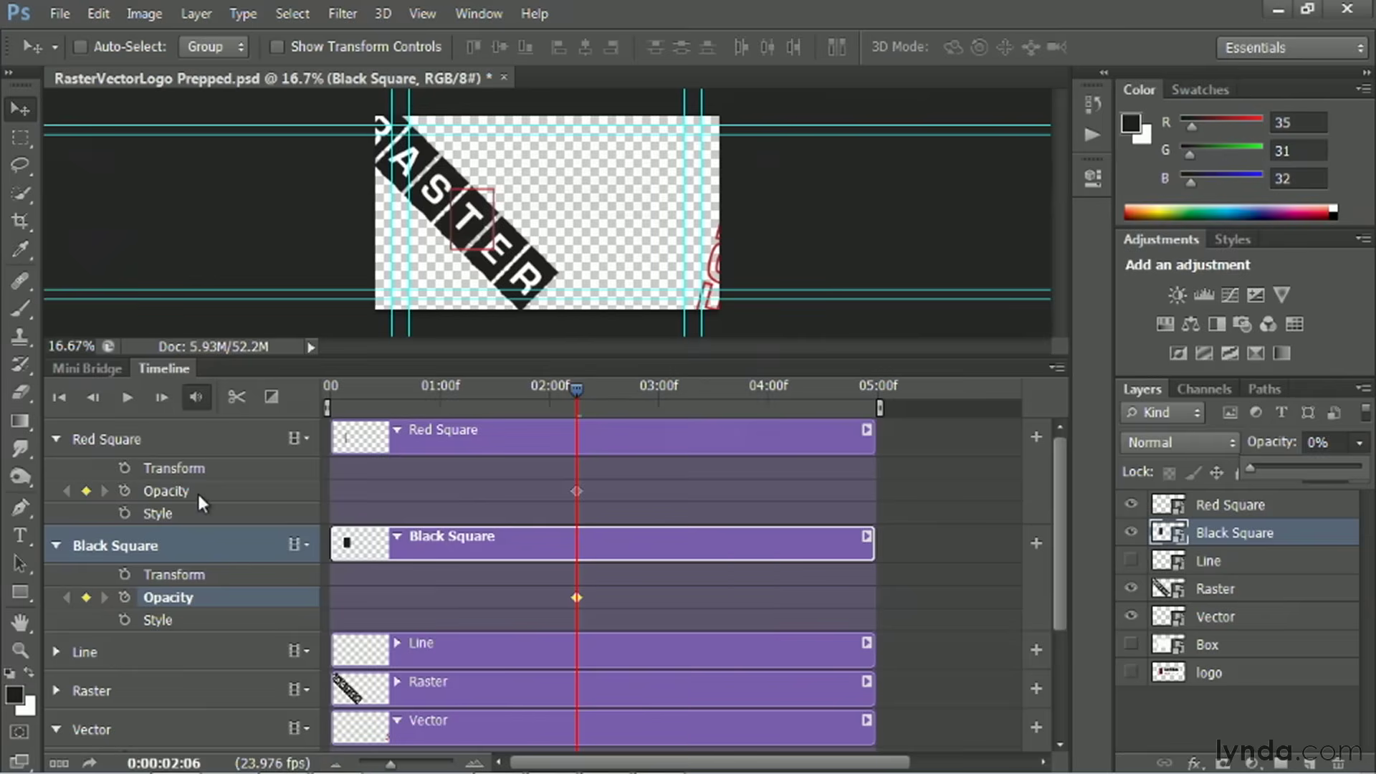
left_click(193, 438)
left_click_drag(1360, 443, 760, 445)
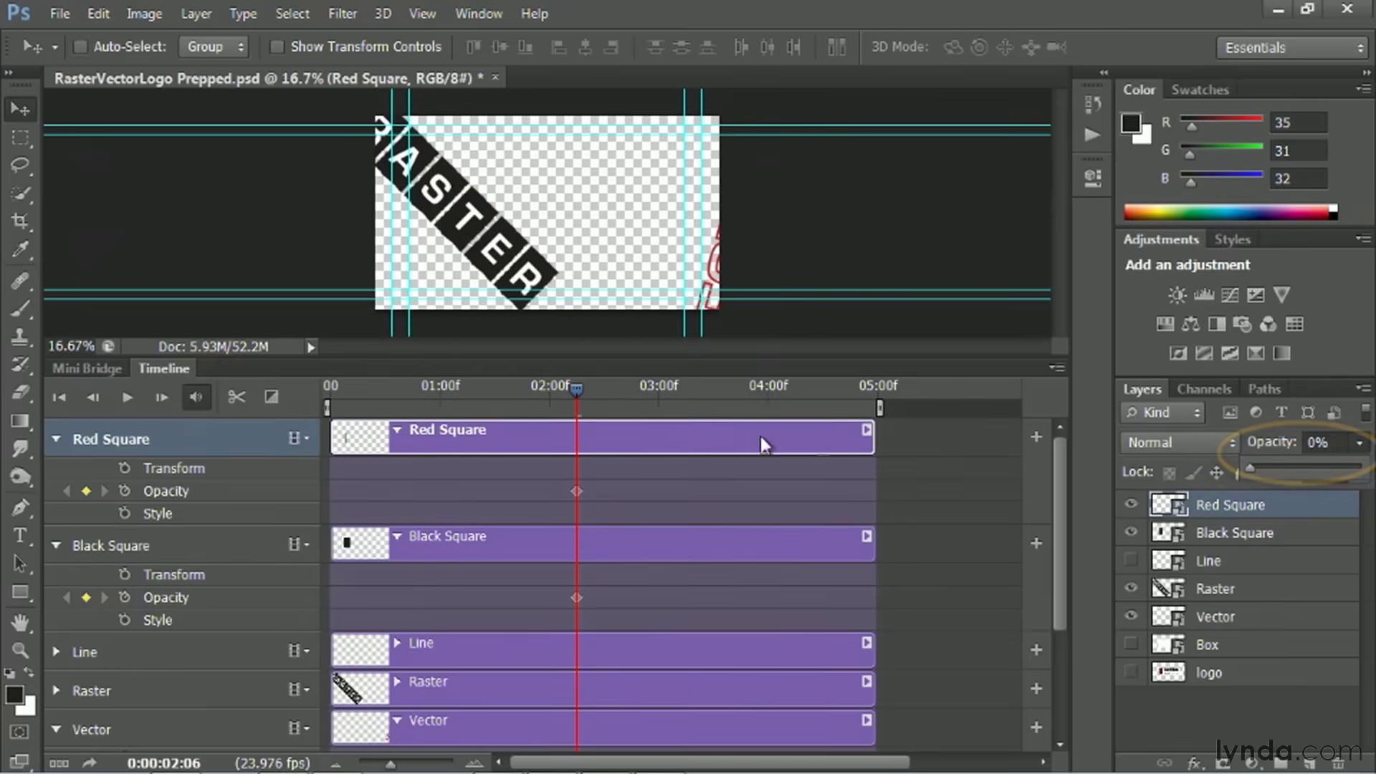
At about 03:09, raise Red Square and Black Square opacity to 100%.
left_click(687, 388)
left_click_drag(686, 394, 704, 391)
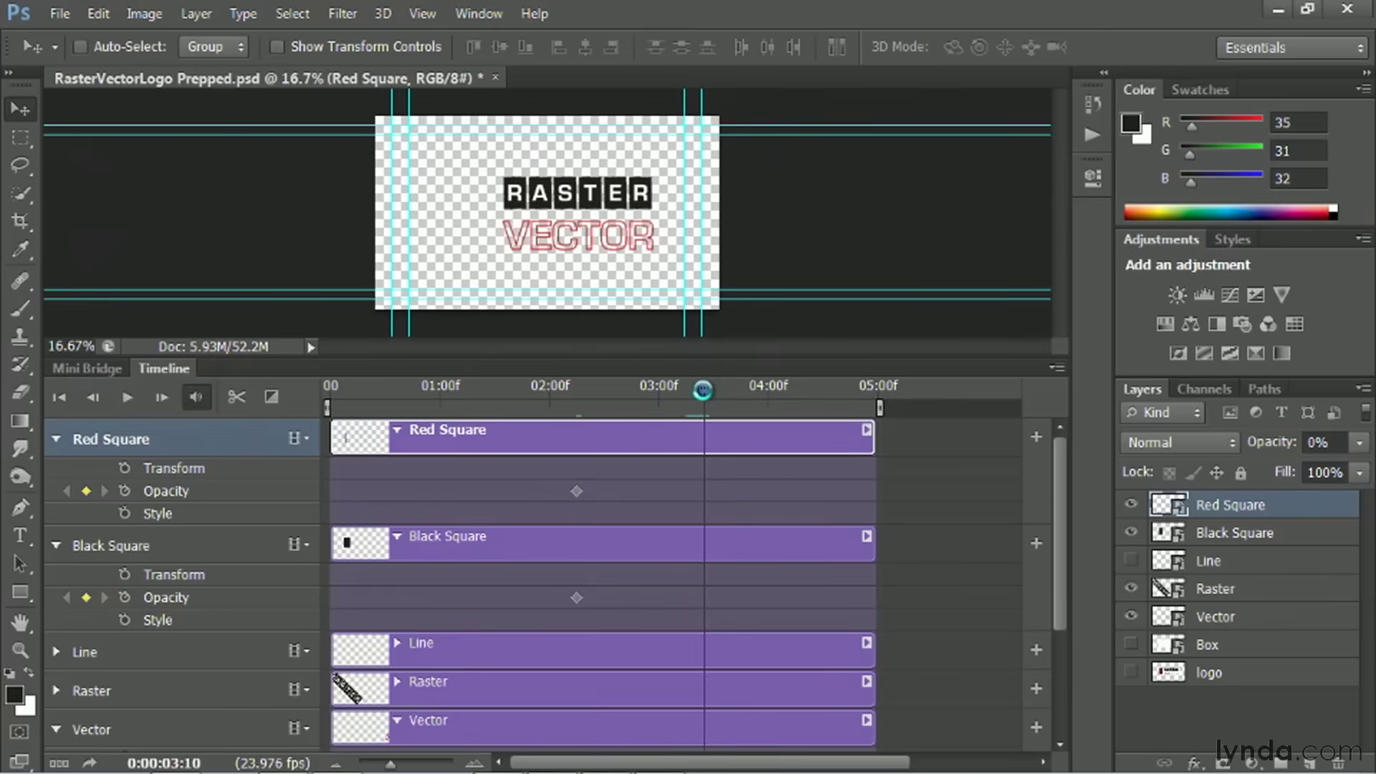
left_click(1360, 442)
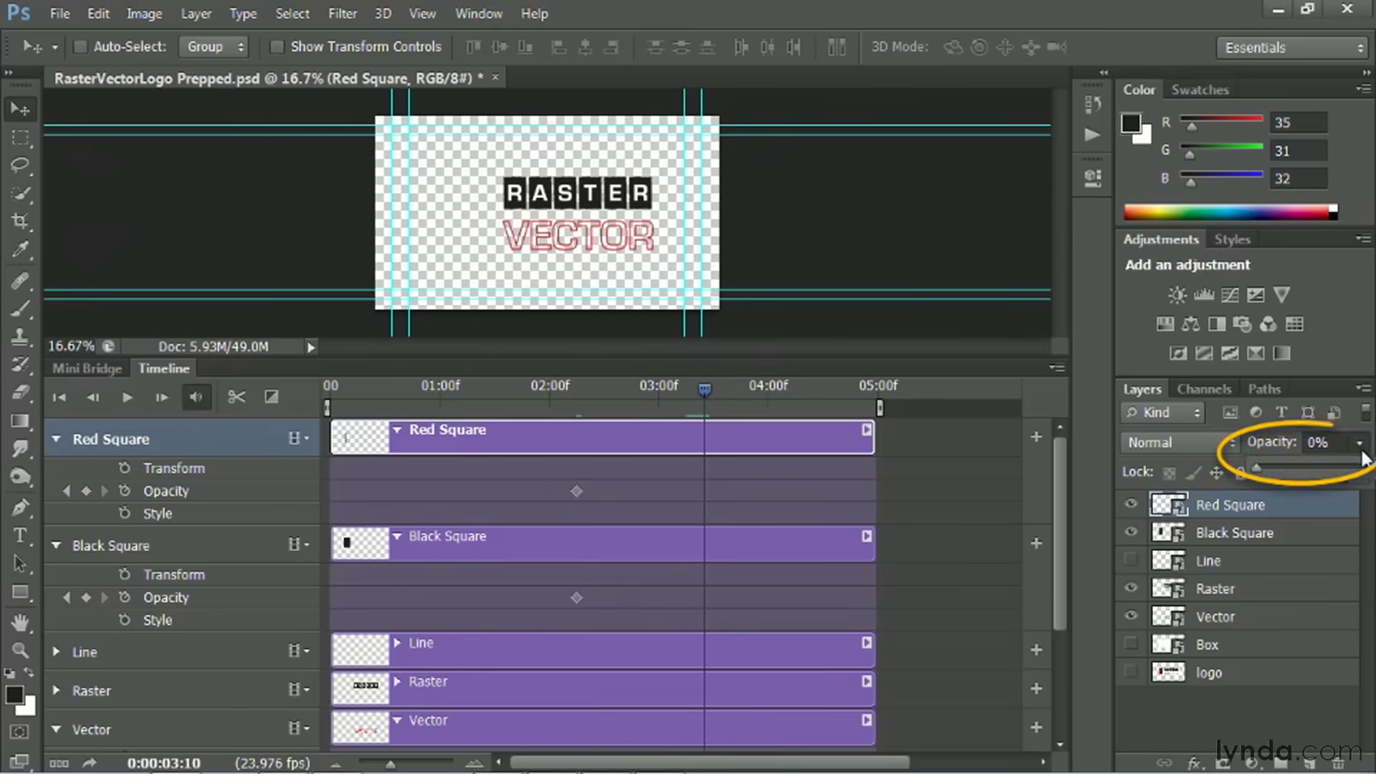
left_click_drag(1267, 471, 1366, 468)
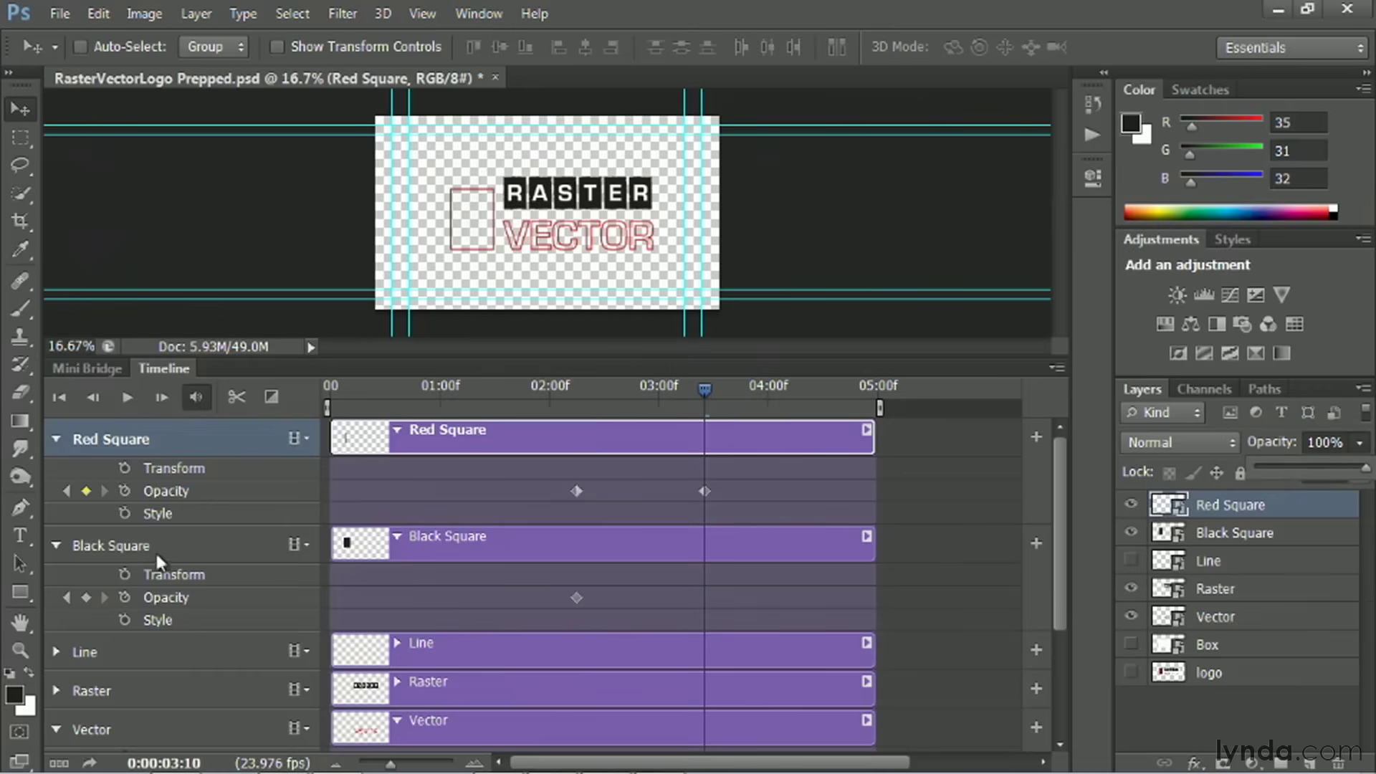
left_click(380, 552)
left_click(1360, 443)
left_click_drag(1267, 470, 1365, 467)
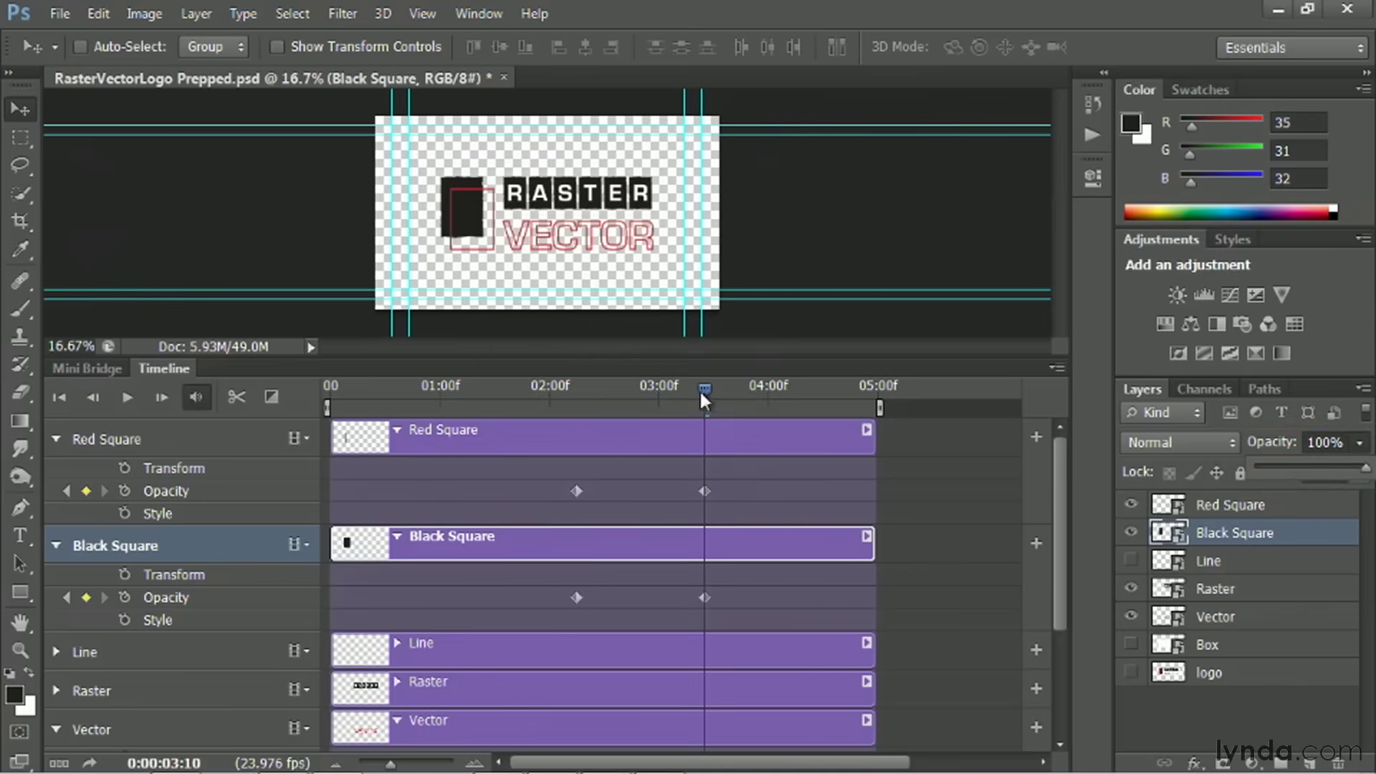
Preview the fade and set Linear Interpolation on both squares' opacity keyframes.
key("space")
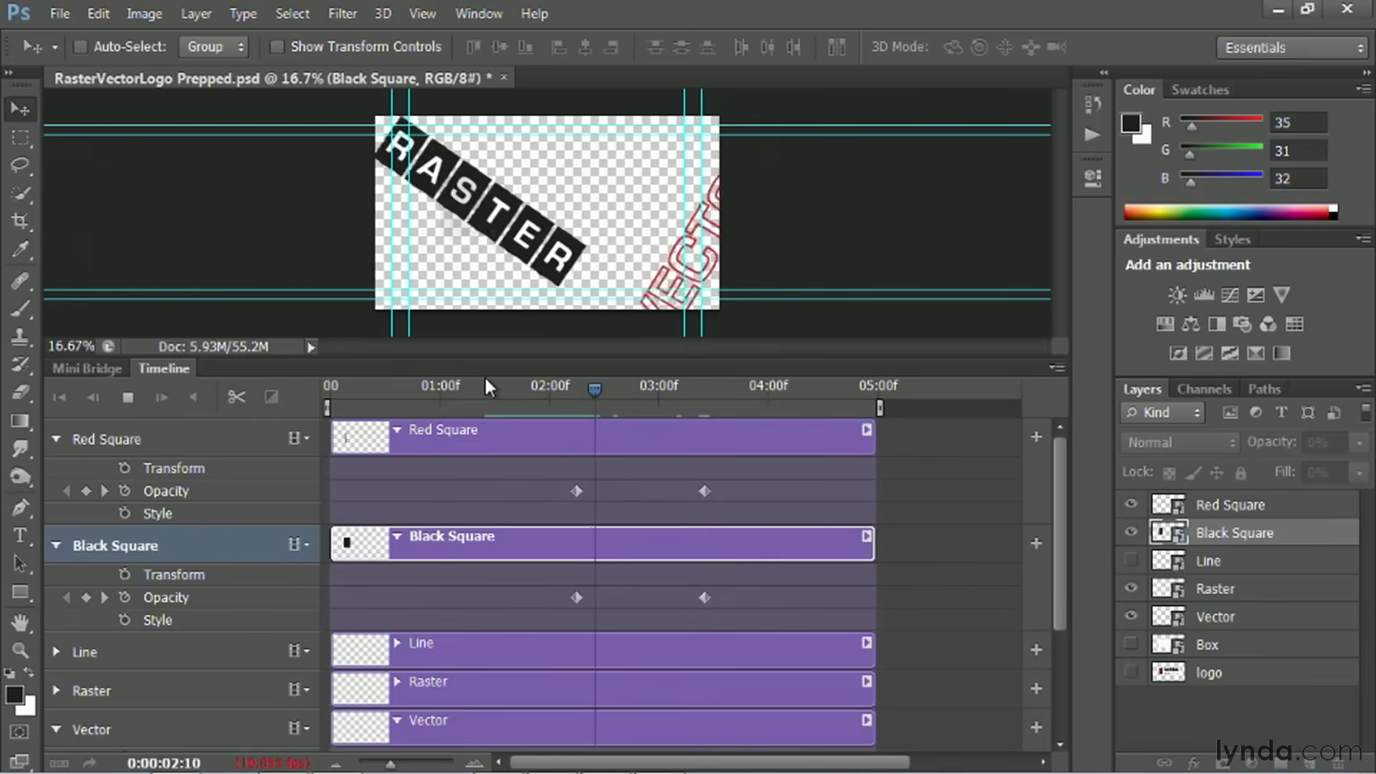
key("space")
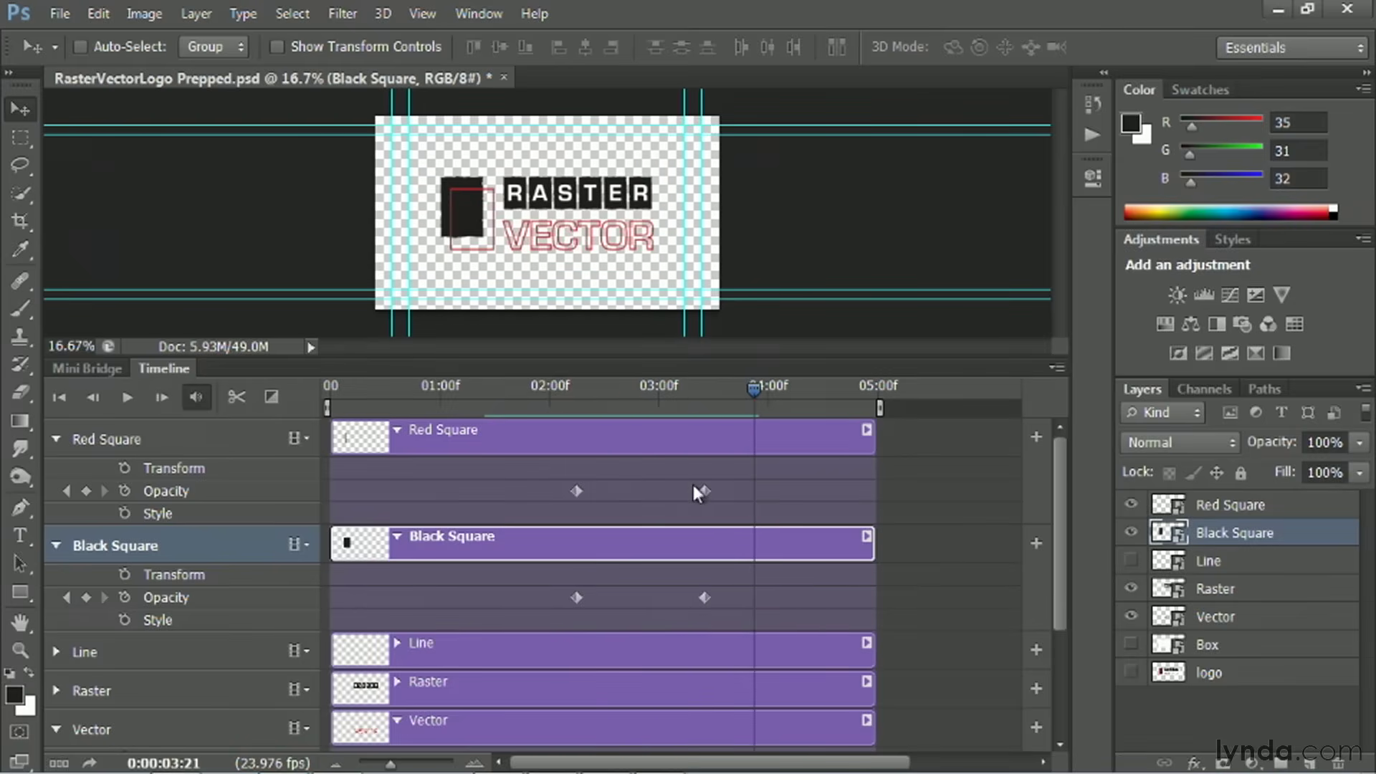
right_click(699, 492)
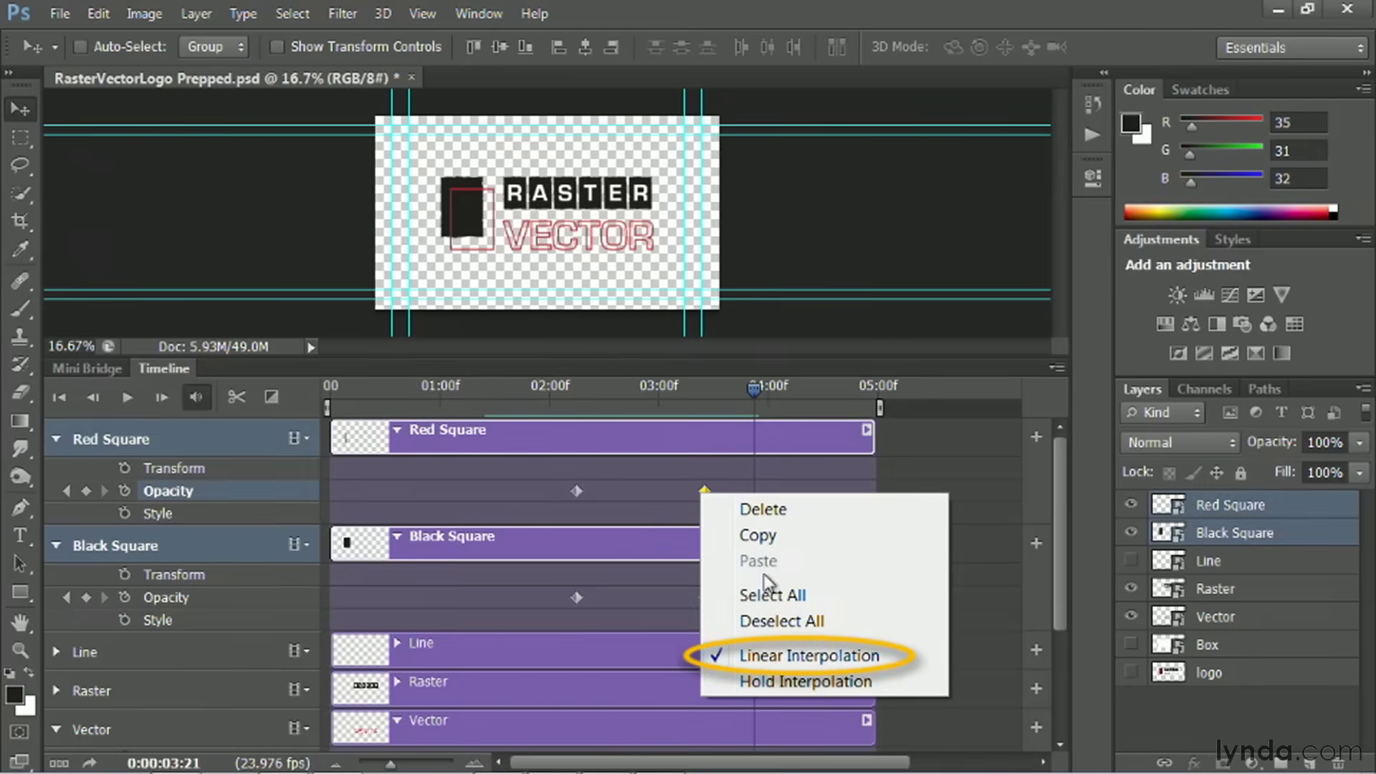
left_click(785, 655)
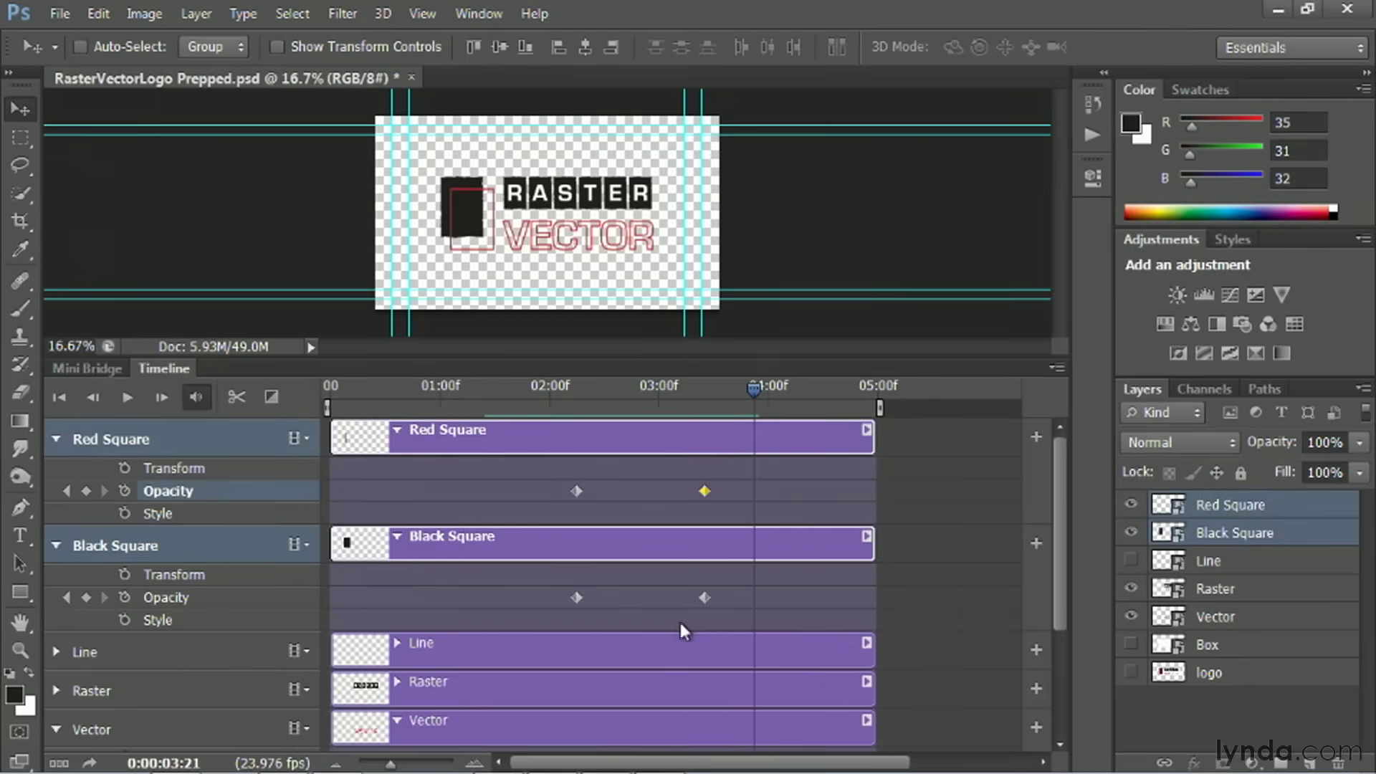
right_click(704, 597)
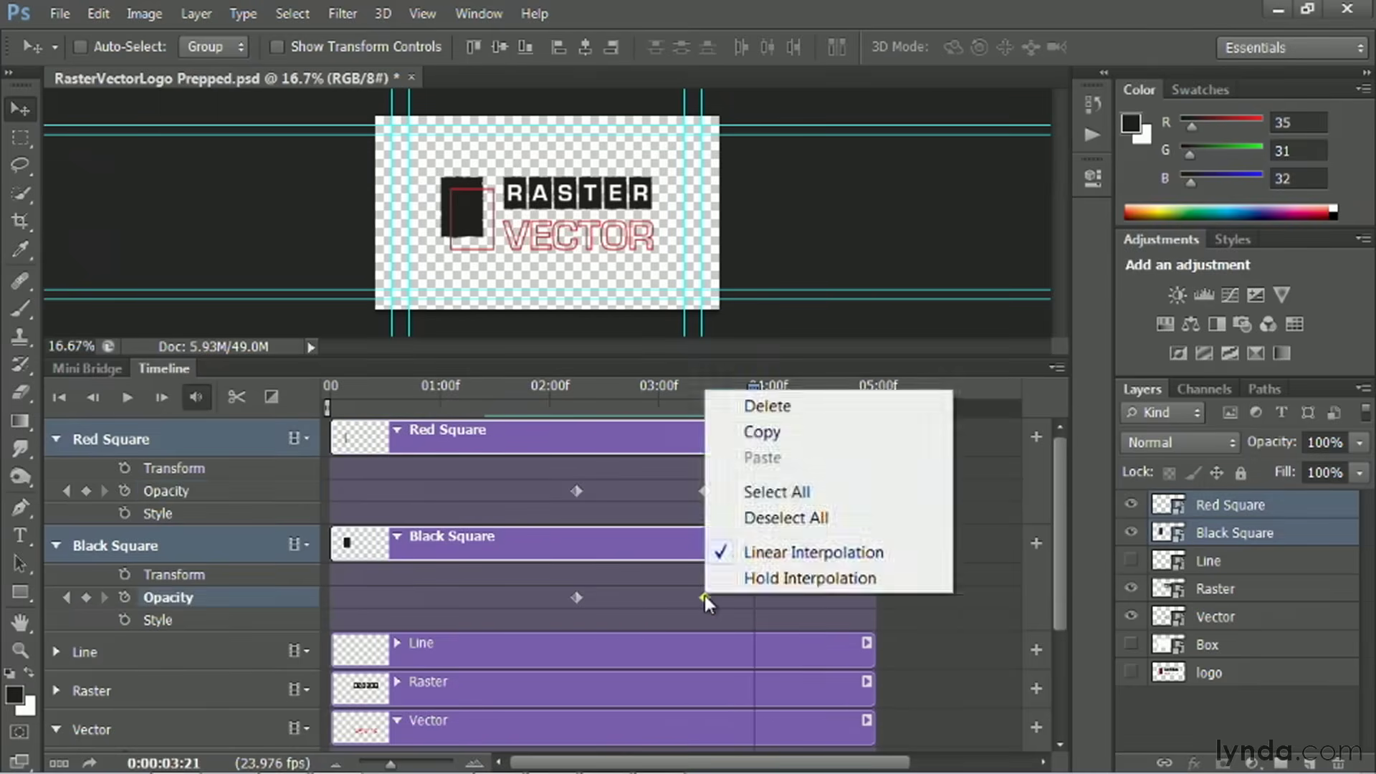
left_click(774, 553)
Replay the fade from about 03:00 and collapse the Red Square track.
left_click_drag(692, 384, 633, 390)
key("space")
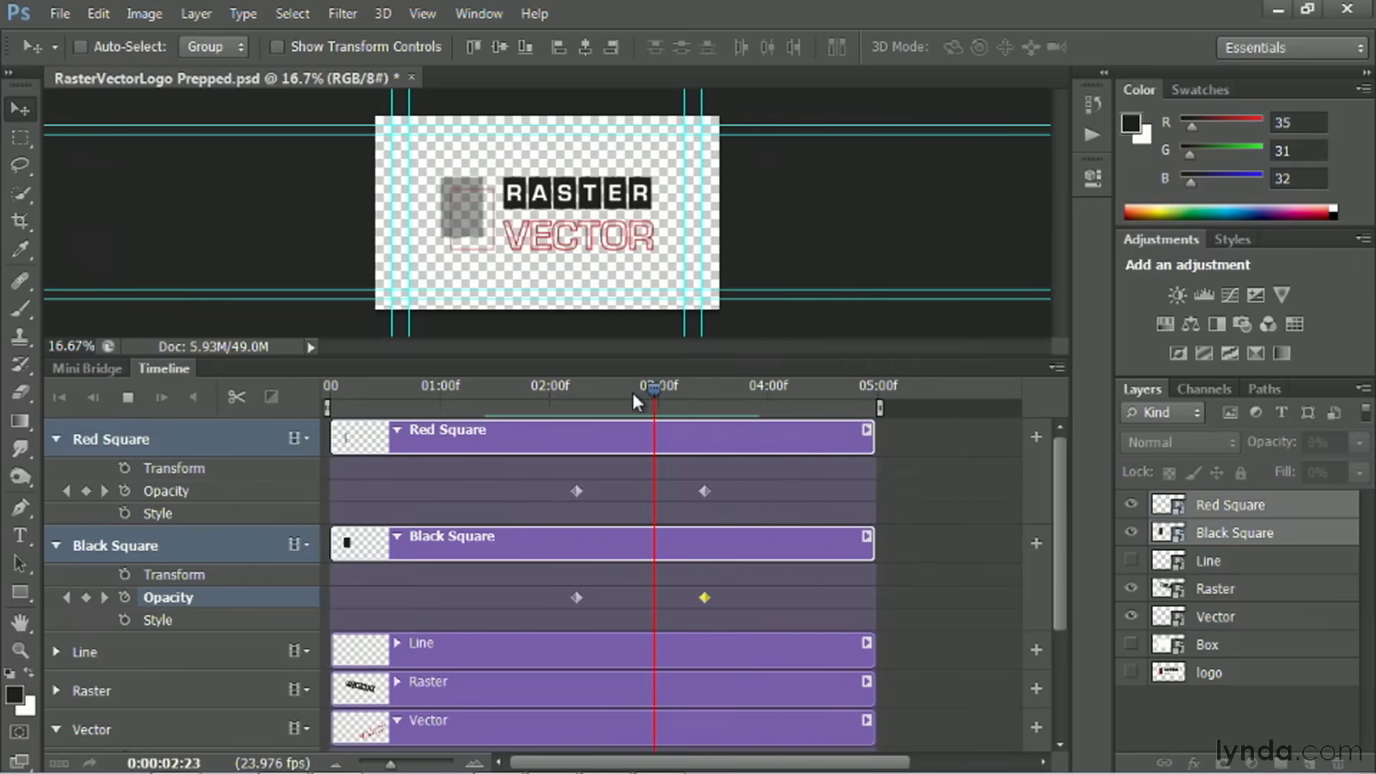
key("space")
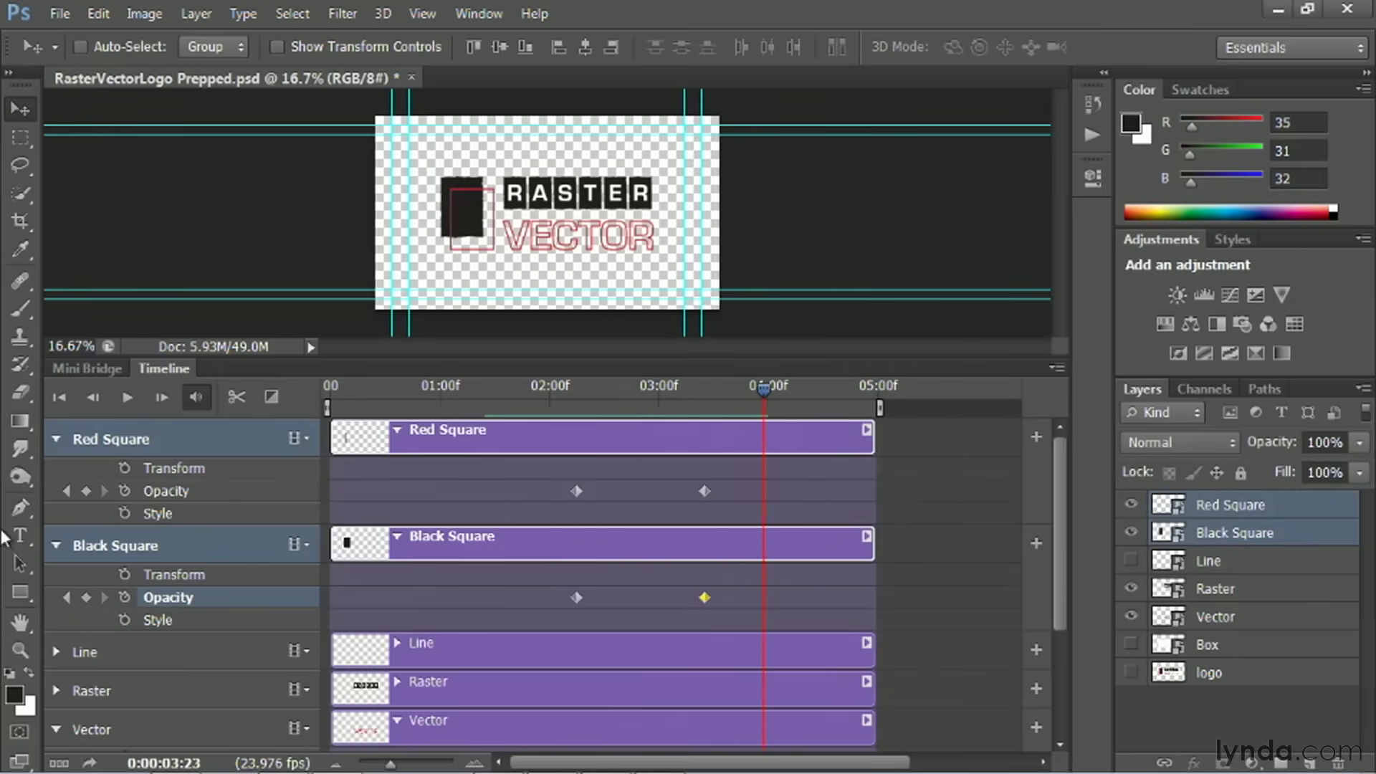
left_click(49, 430)
left_click(55, 438)
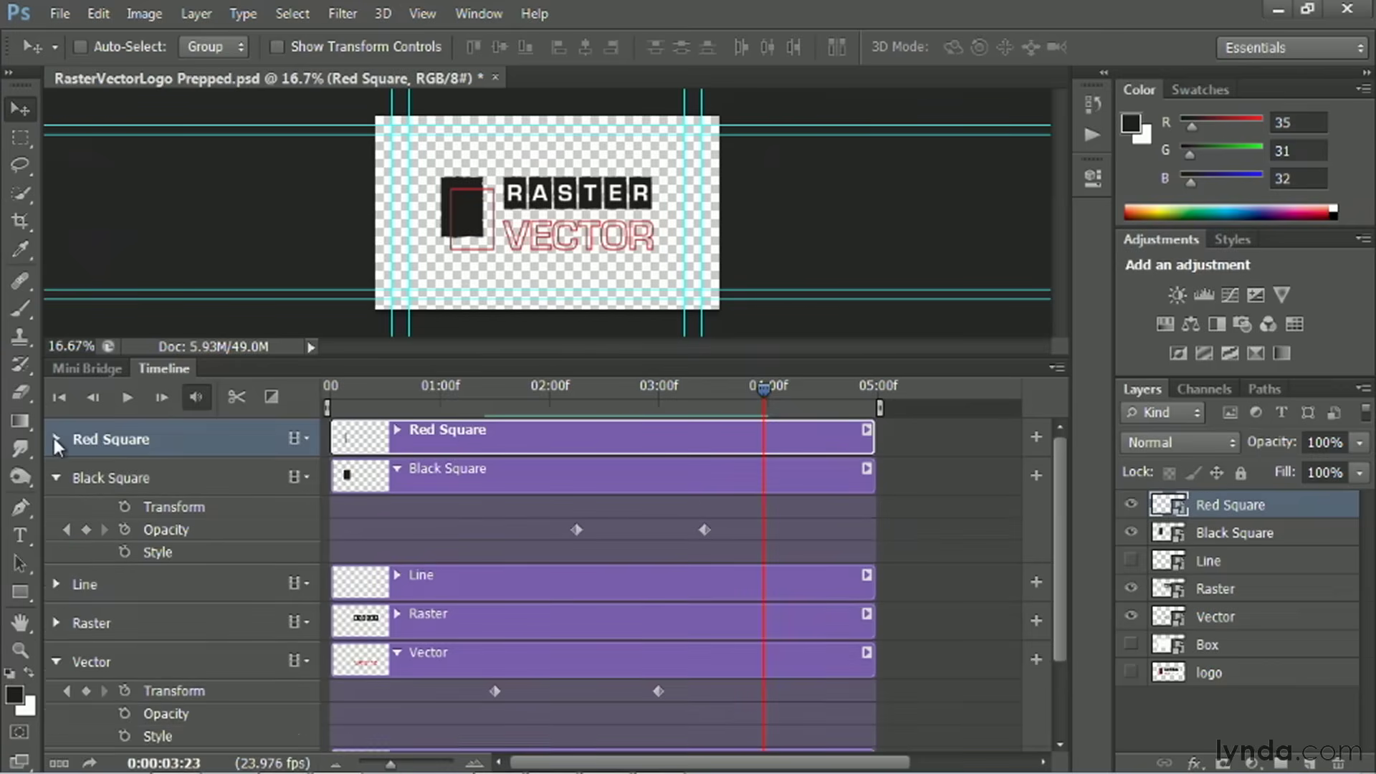
Collapse Black Square, expand the Line track and add a Transform keyframe at 02:21.
left_click(56, 475)
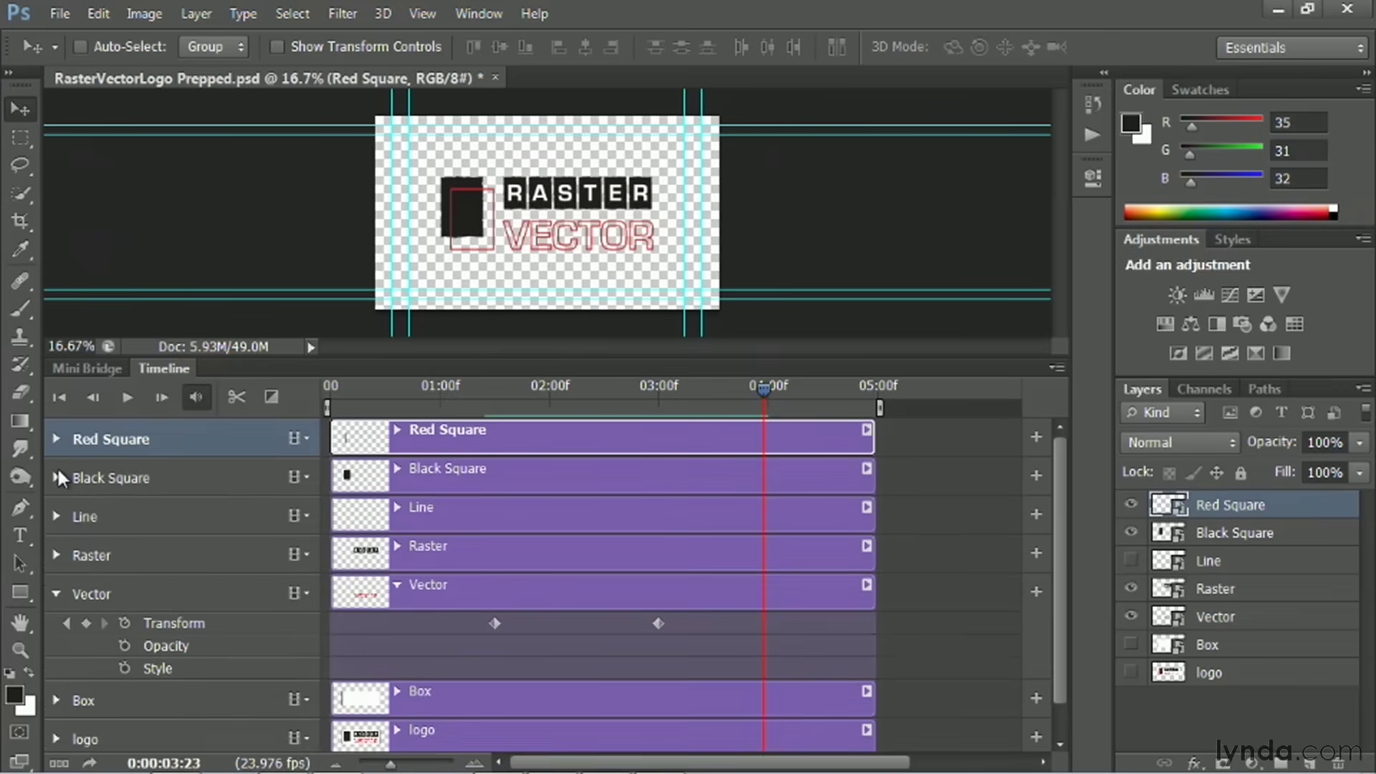
left_click(61, 516)
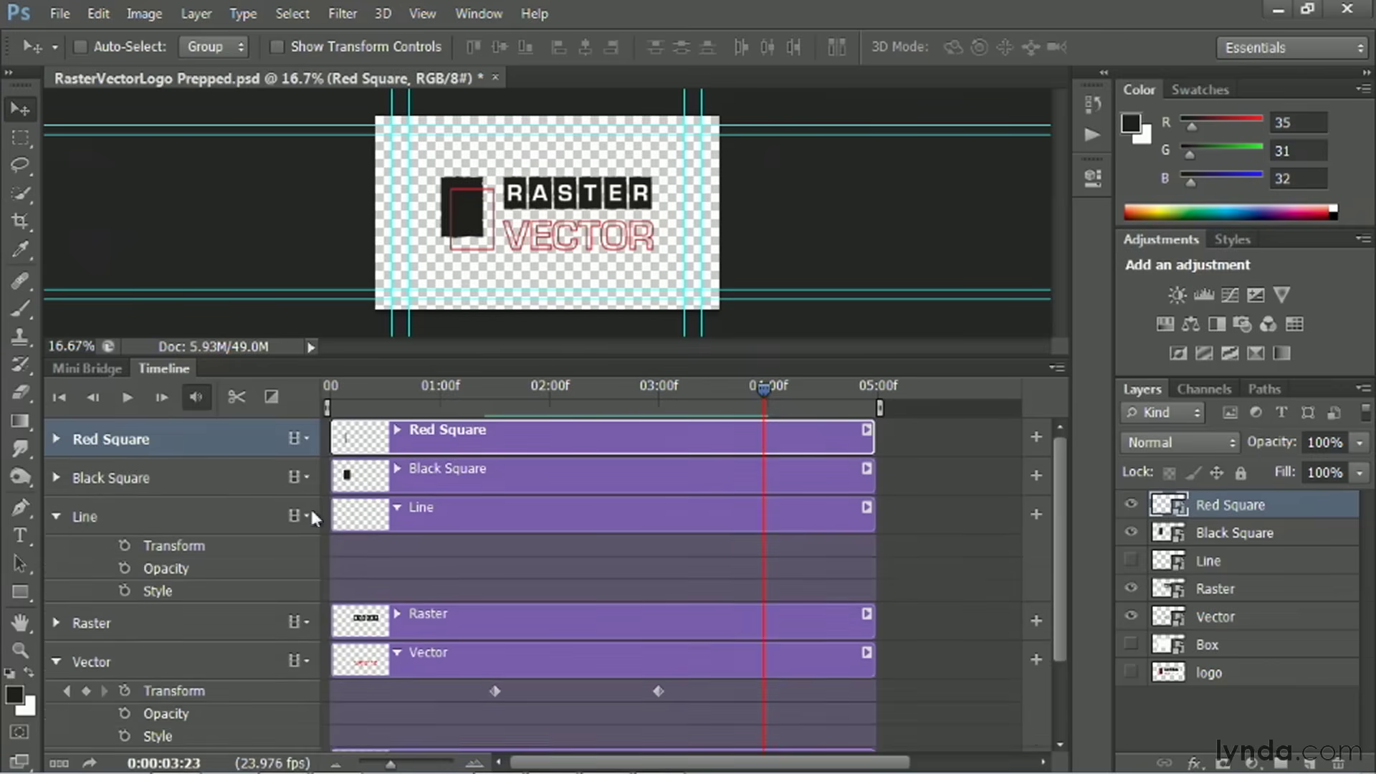
mouse_move(621, 403)
left_mouse_down()
mouse_move(622, 388)
mouse_move(645, 394)
left_mouse_up()
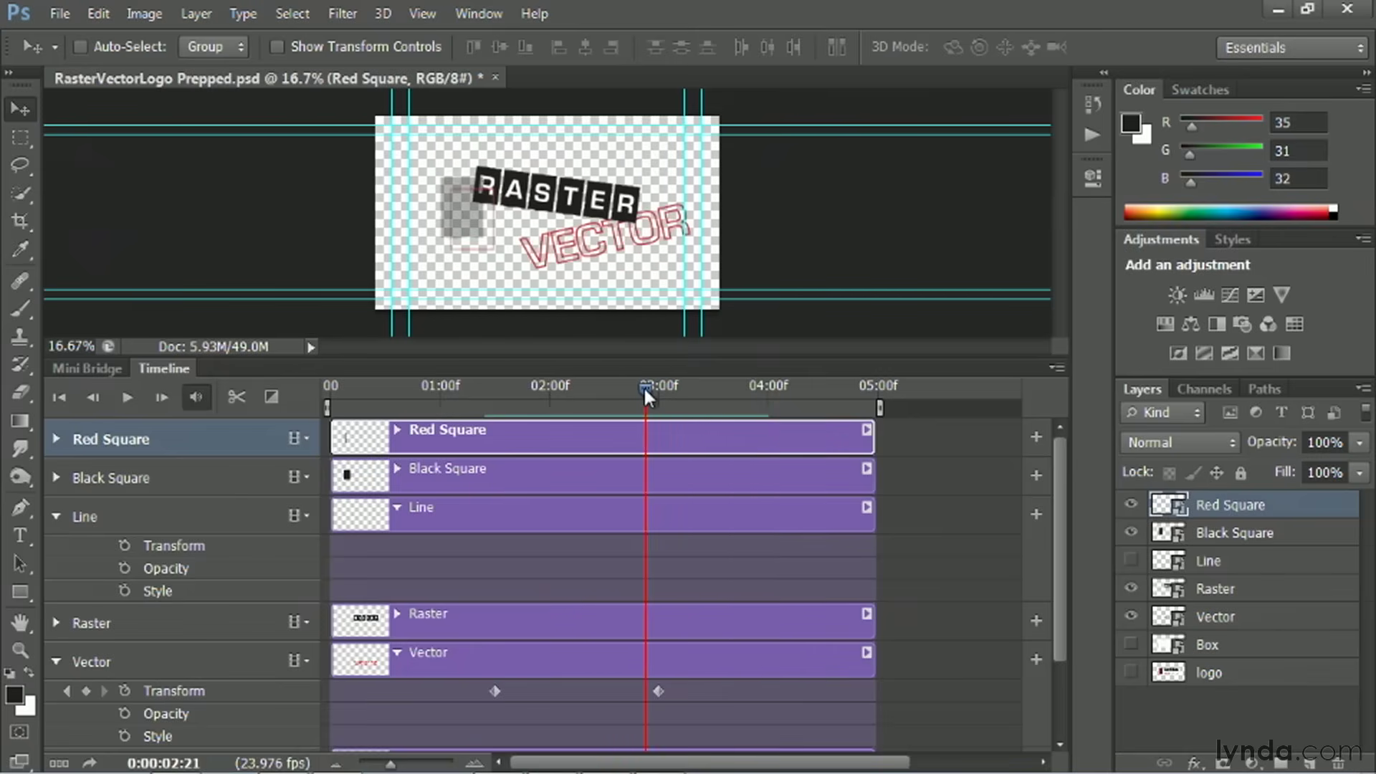
key("5")
key("4")
left_click(124, 546)
left_click_drag(683, 395, 700, 398)
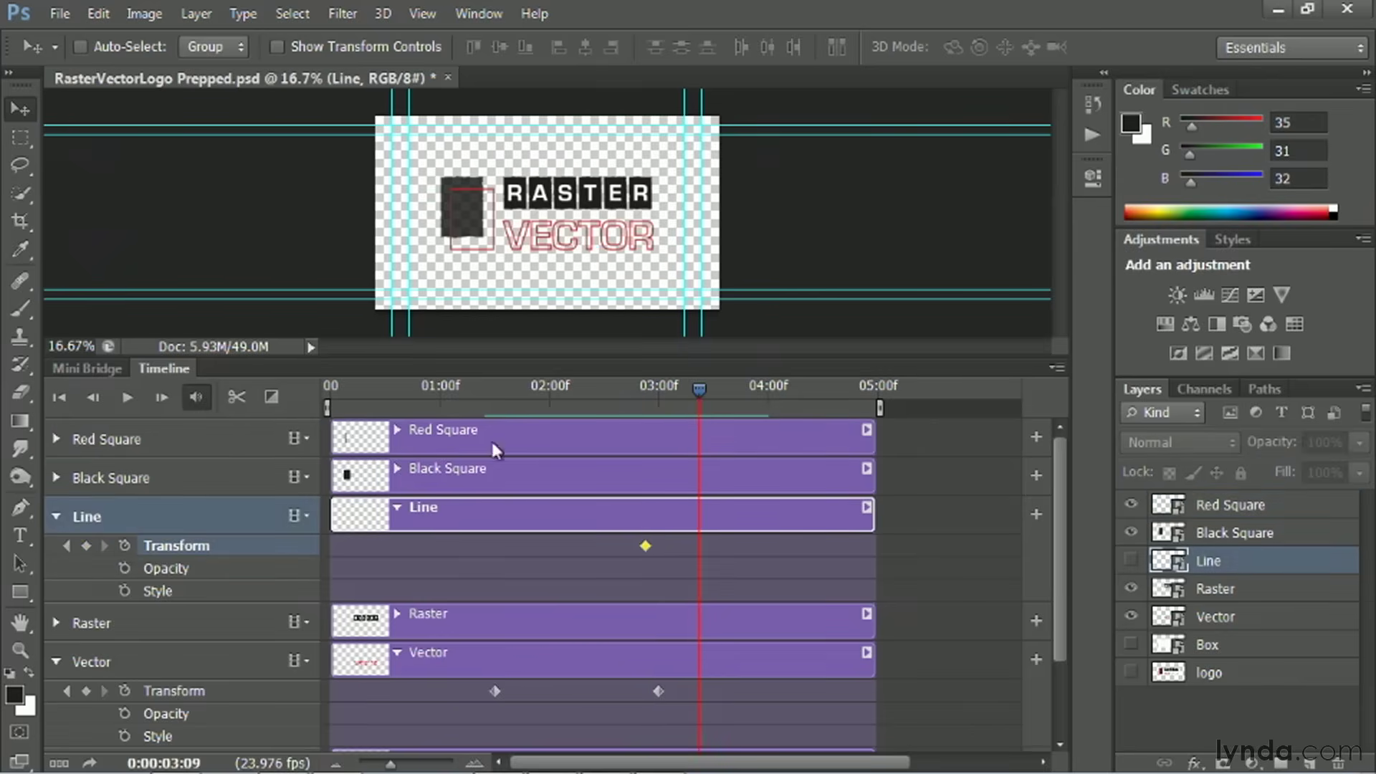
left_click(66, 545)
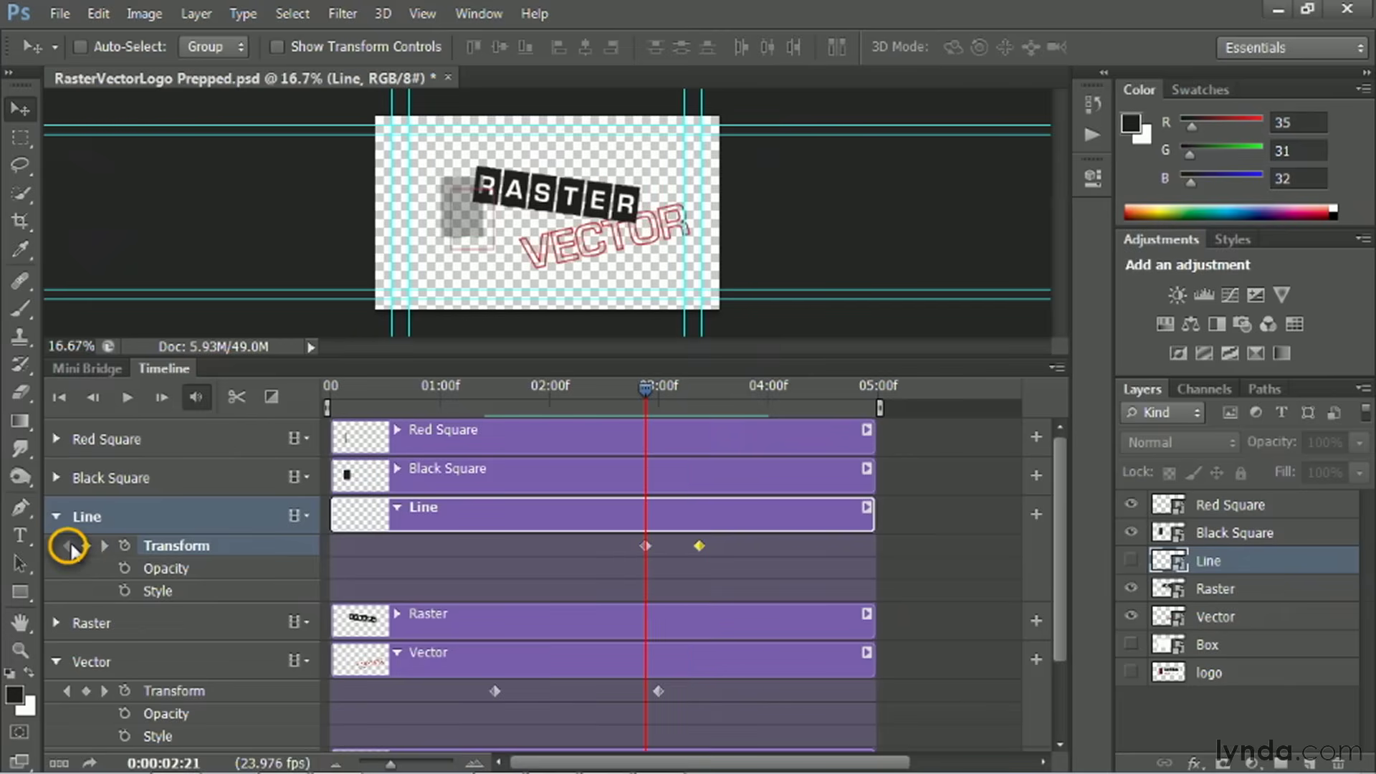
Show the Line layer and free-transform its width to 0.
left_click(1132, 563)
key("ctrl+t")
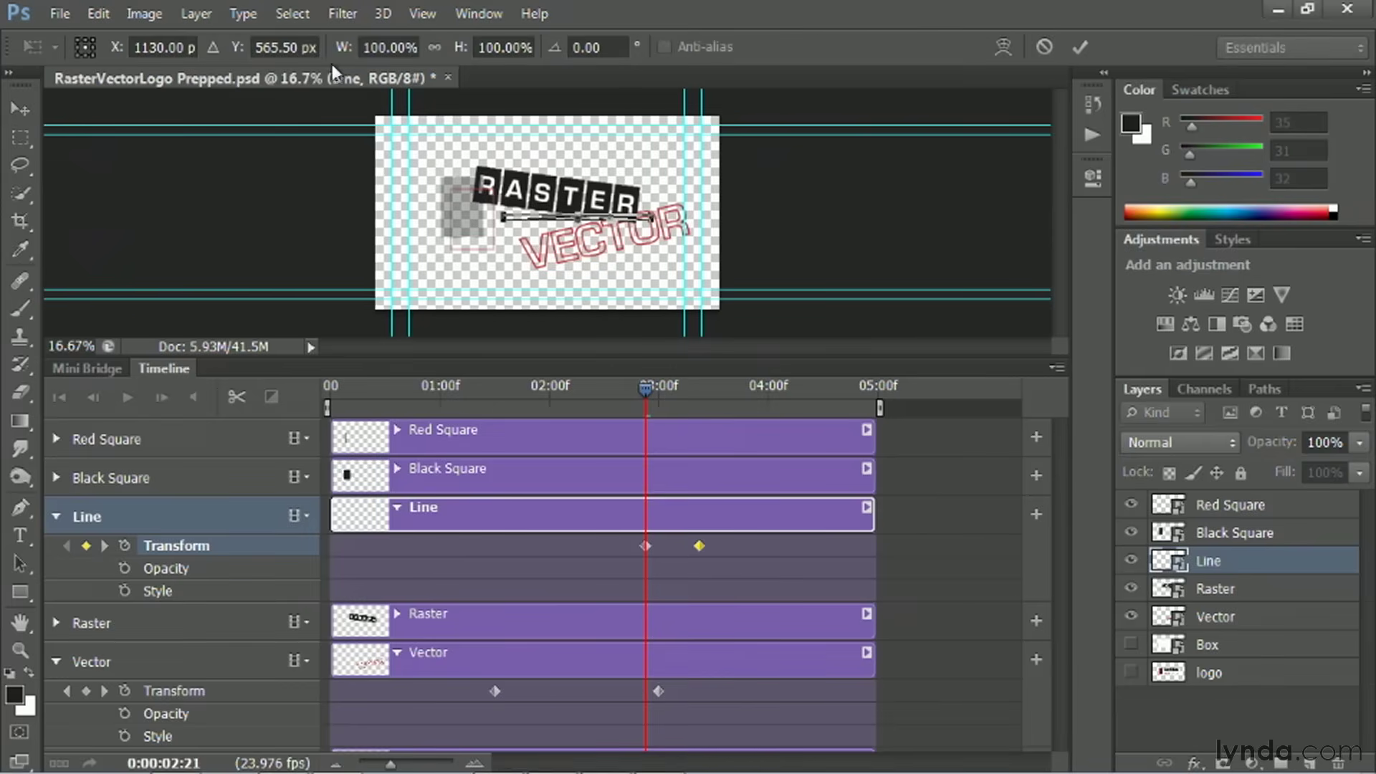
left_click(401, 48)
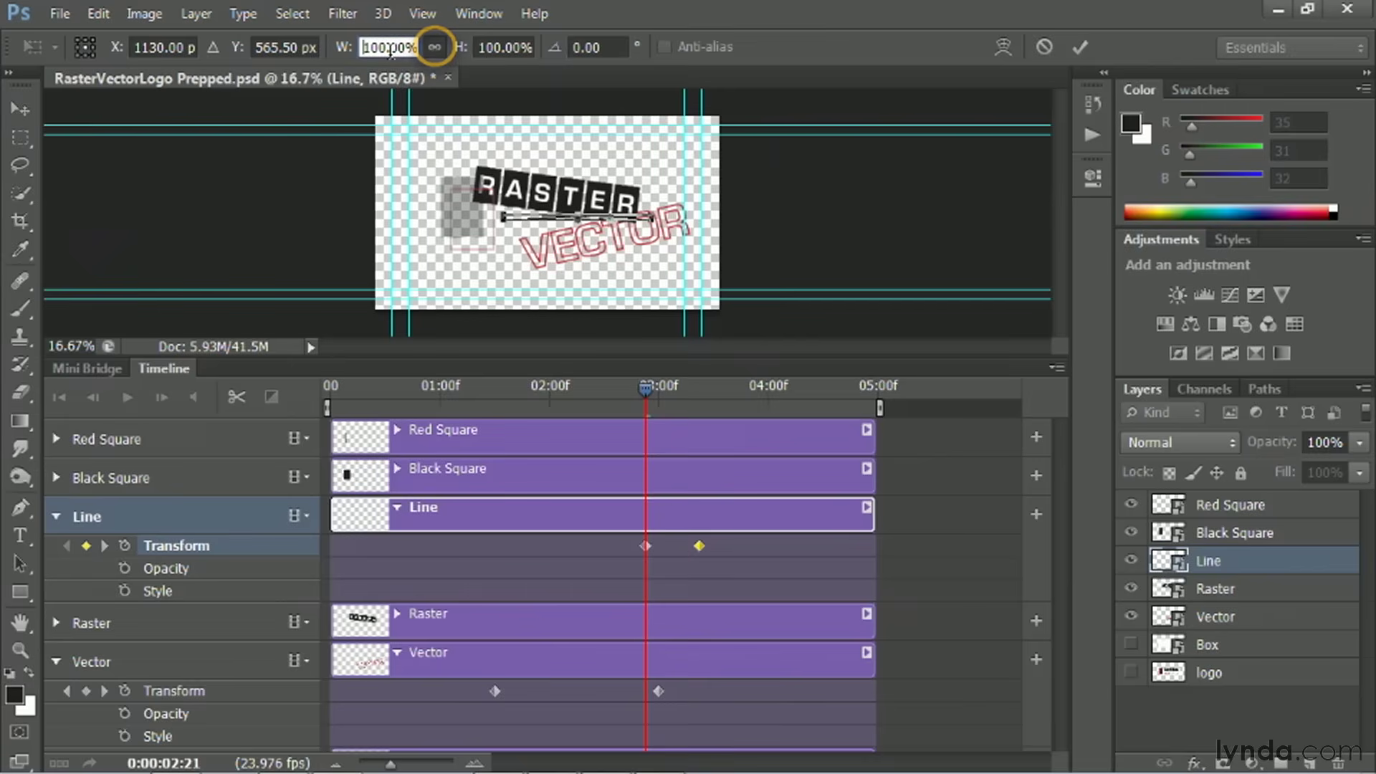
left_click_drag(391, 47, 359, 50)
type("0")
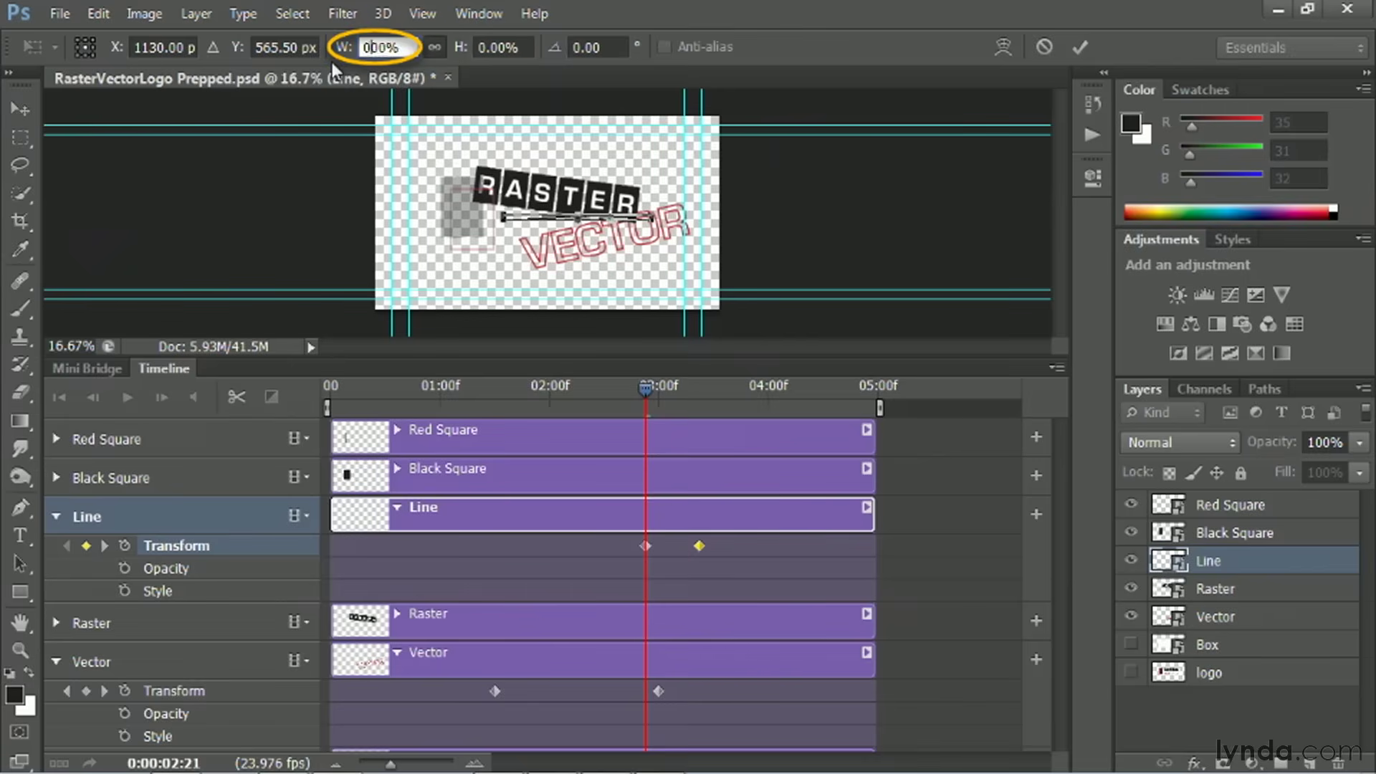
key("Return")
key("Return")
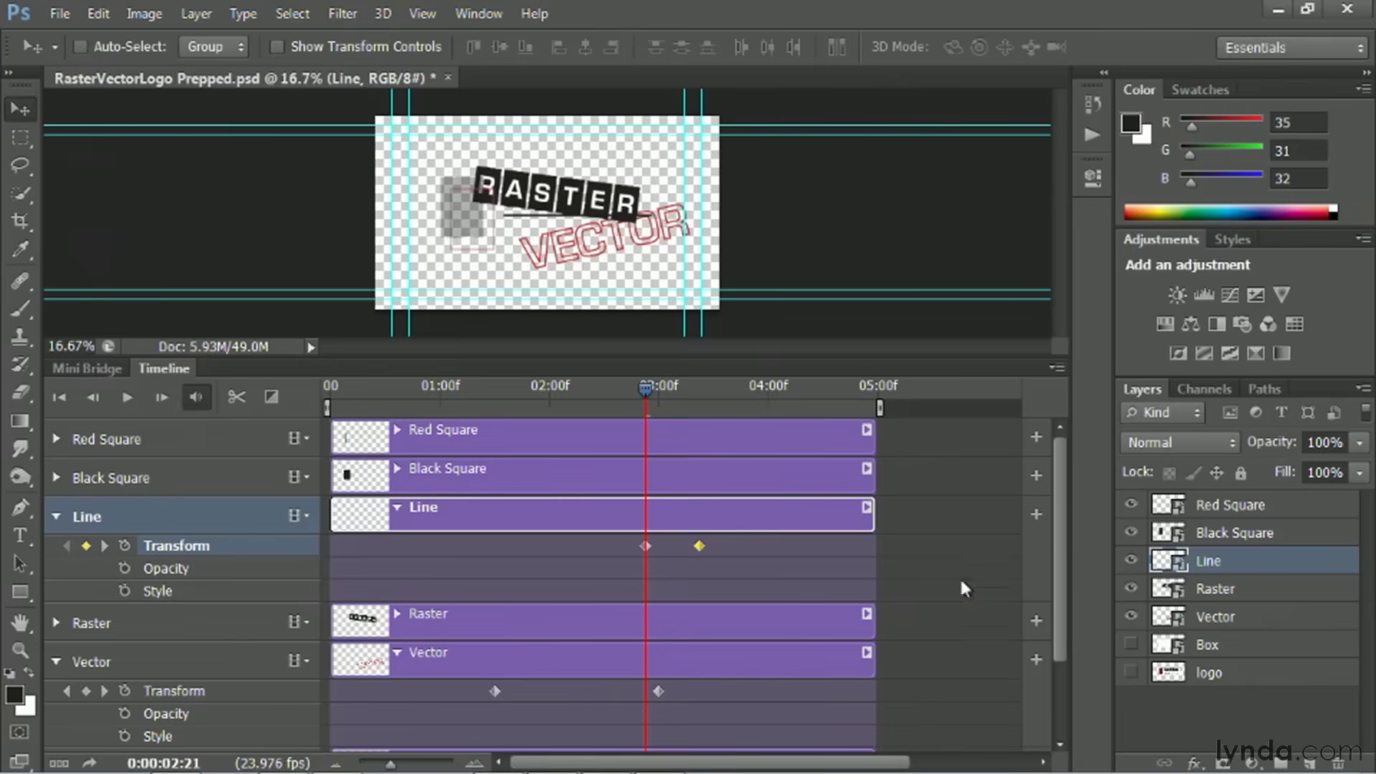
On the earlier Line keyframe, set the width to 0 again, commit, and preview.
left_click(105, 545)
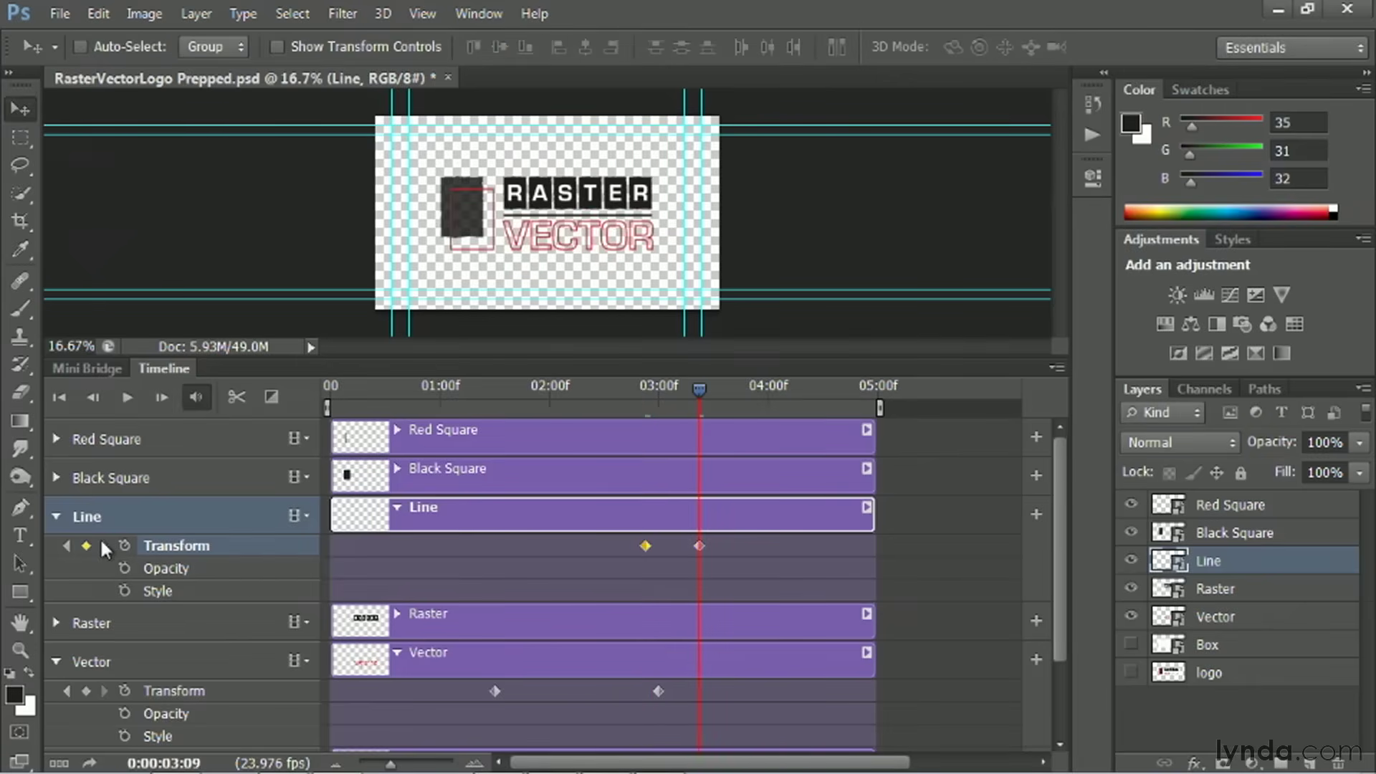
left_click(699, 546)
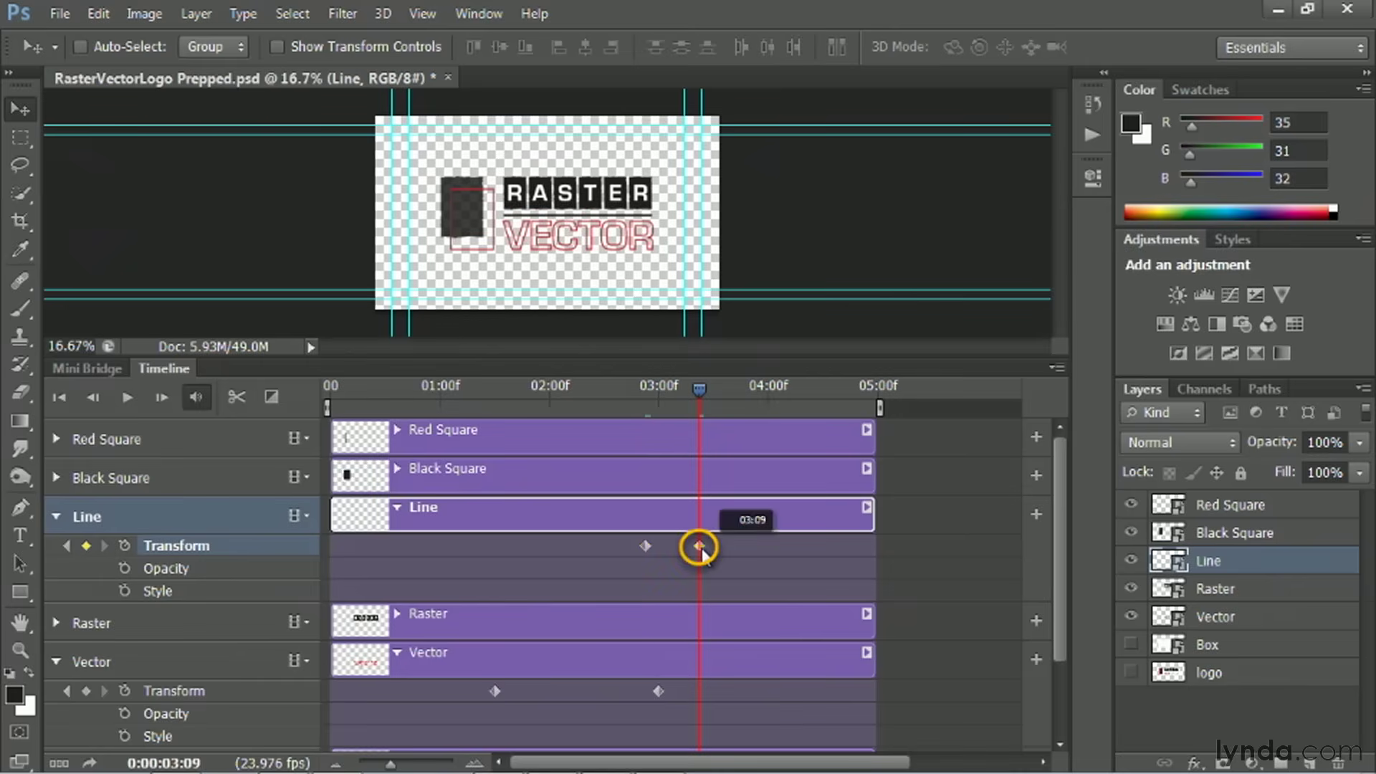
left_click(65, 545)
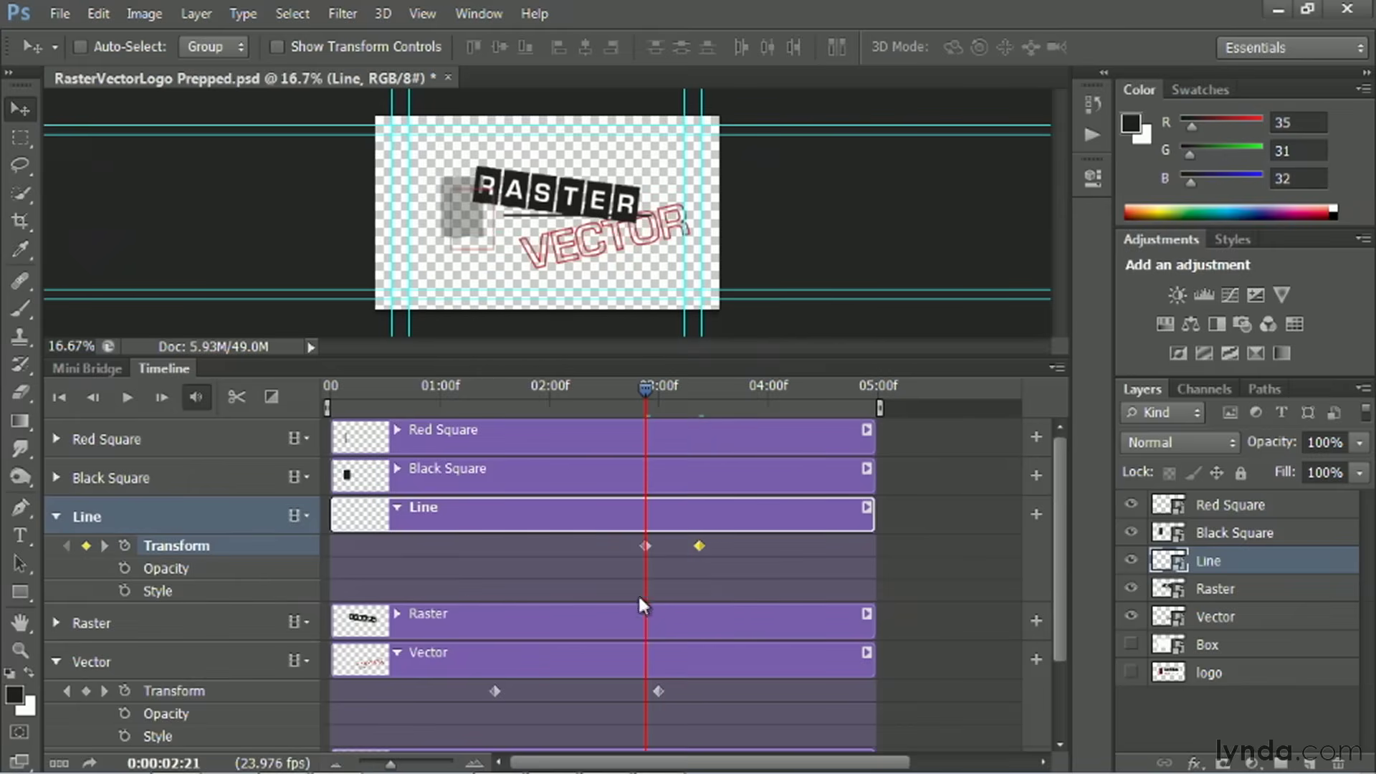
left_click(644, 549)
key("ctrl+t")
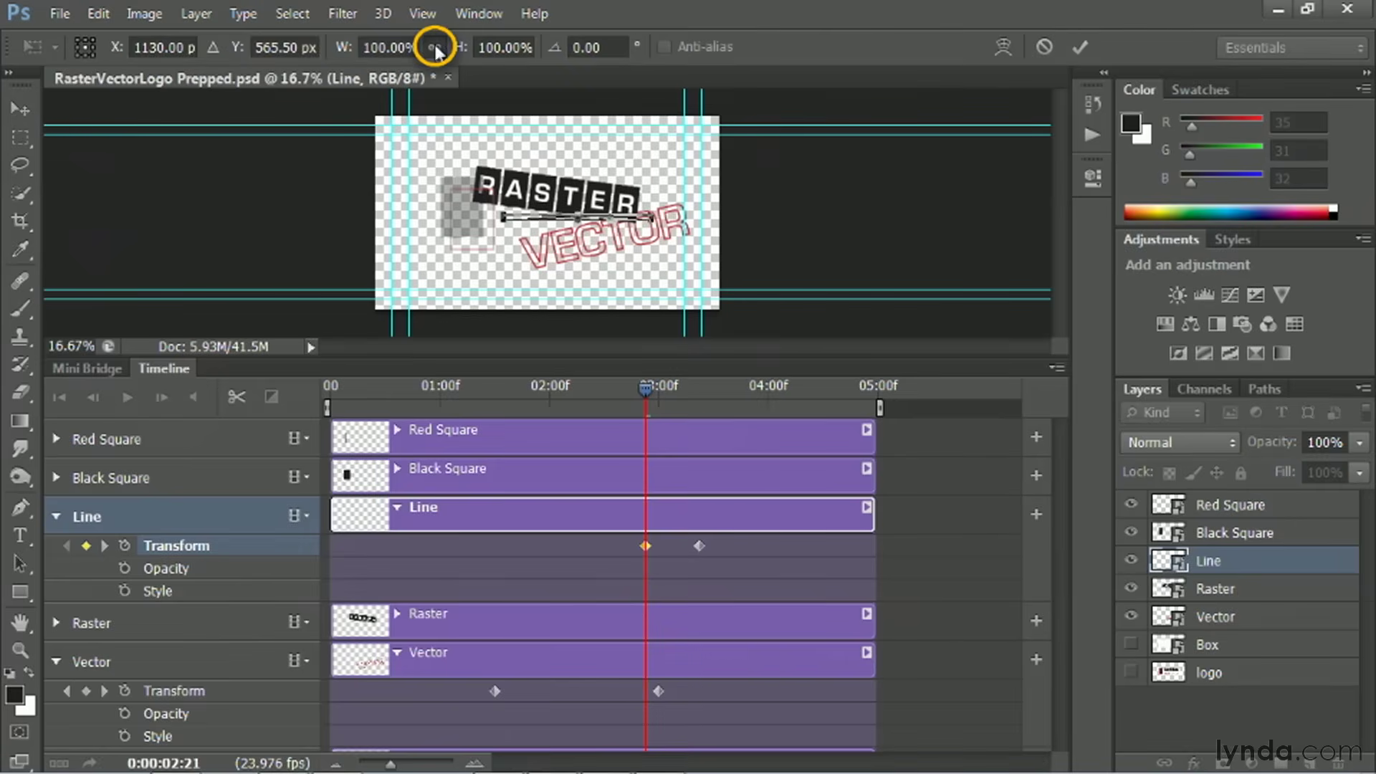
left_click(378, 48)
type("0")
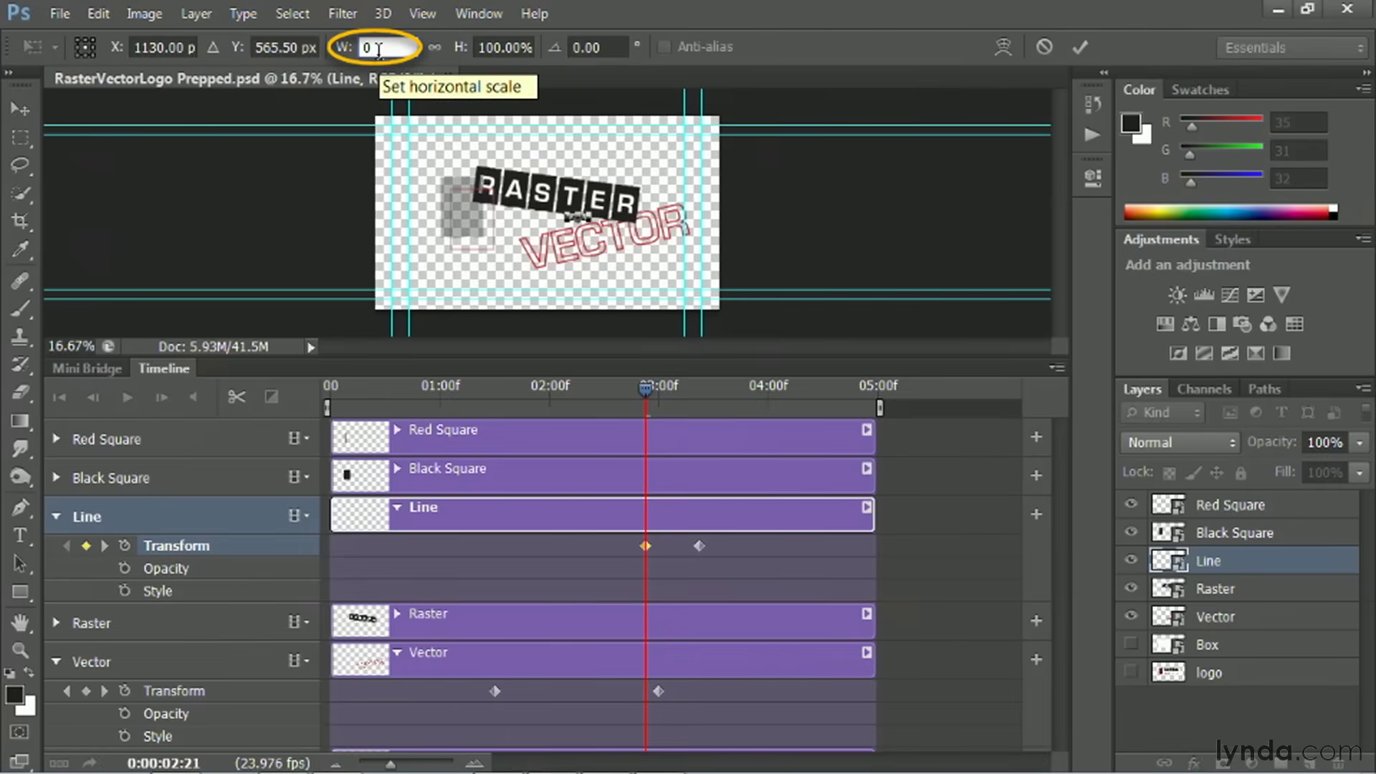
key("Tab")
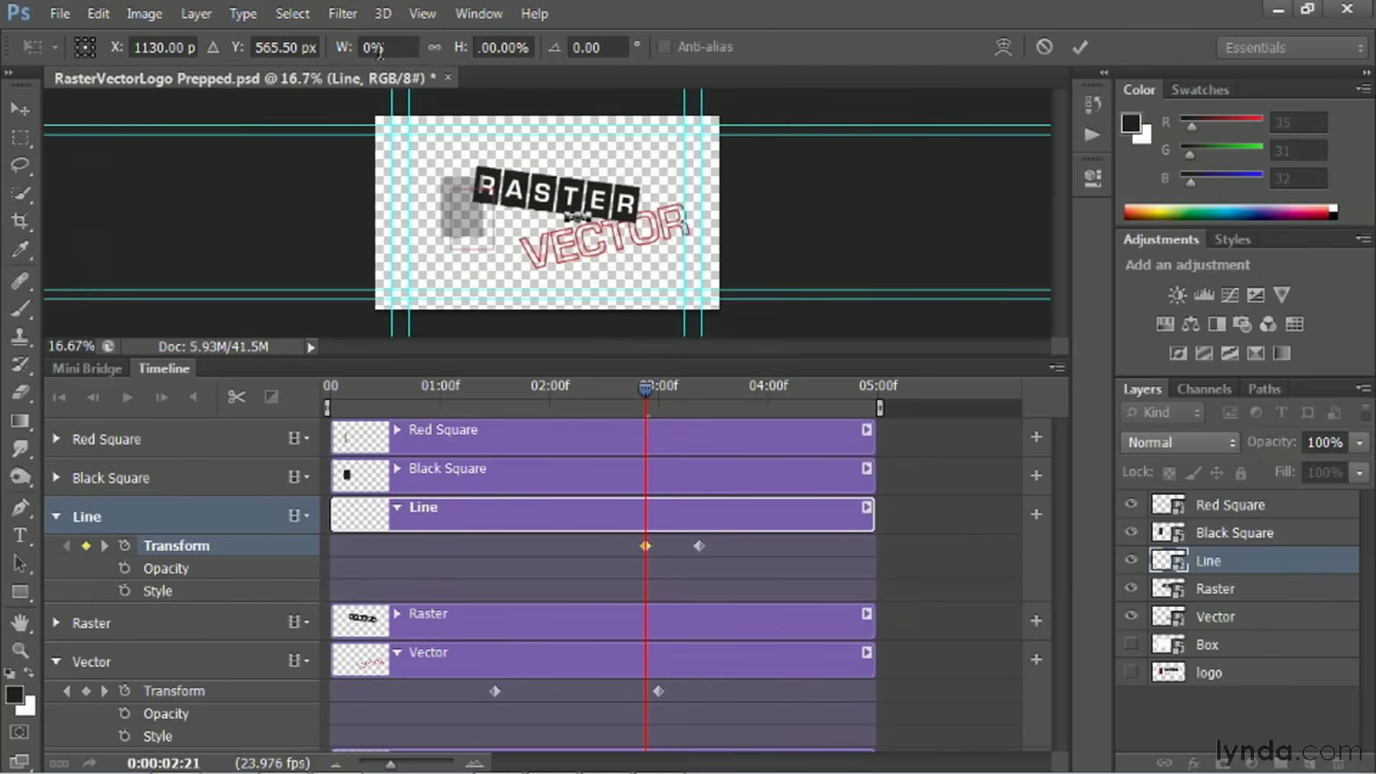
left_click(380, 48)
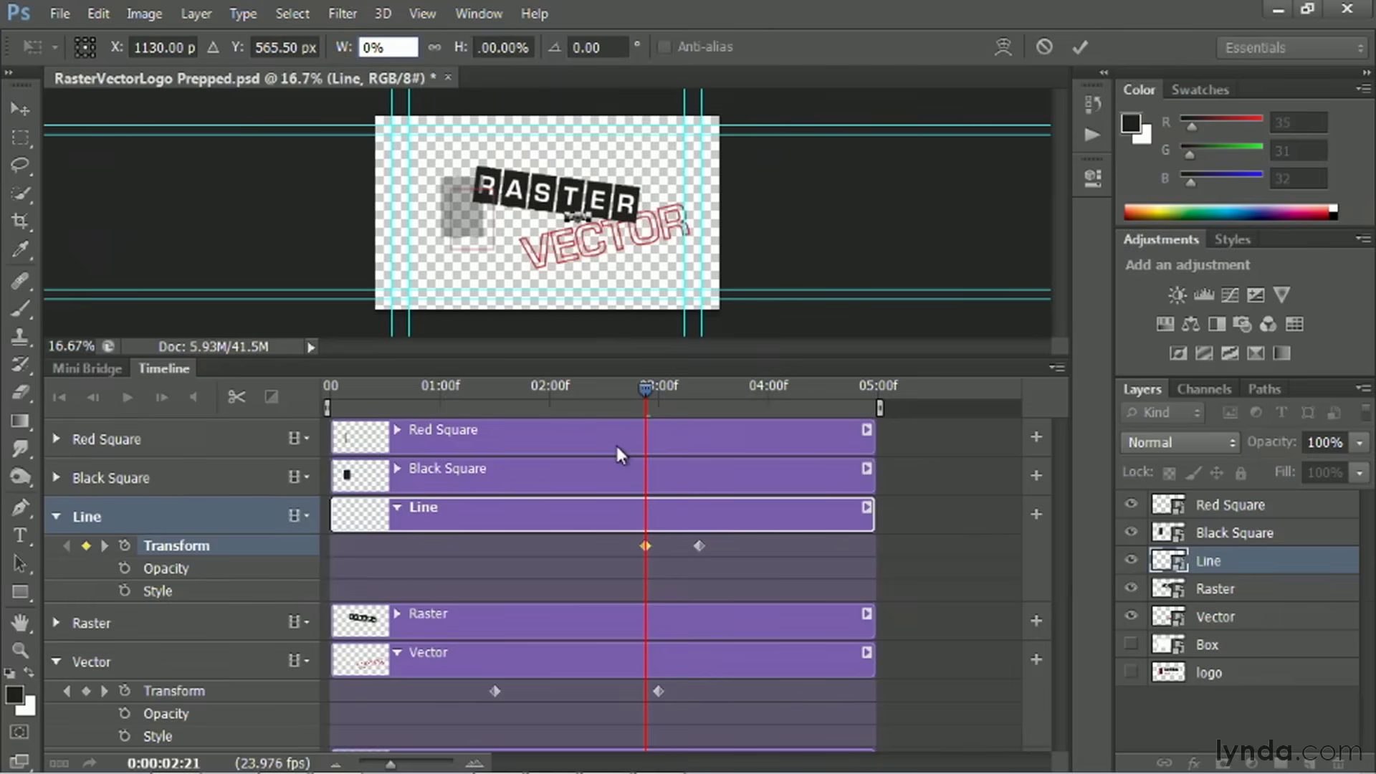
left_click(1080, 47)
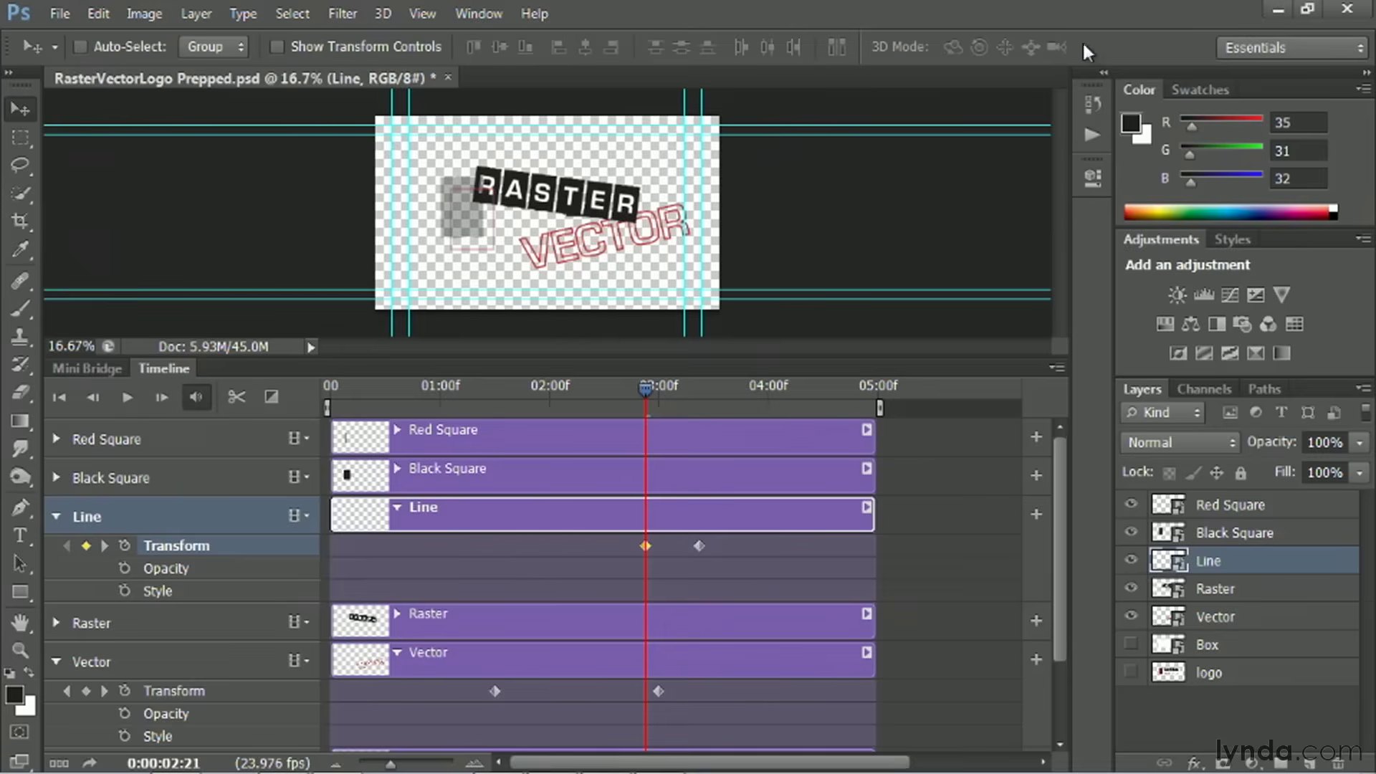
key("space")
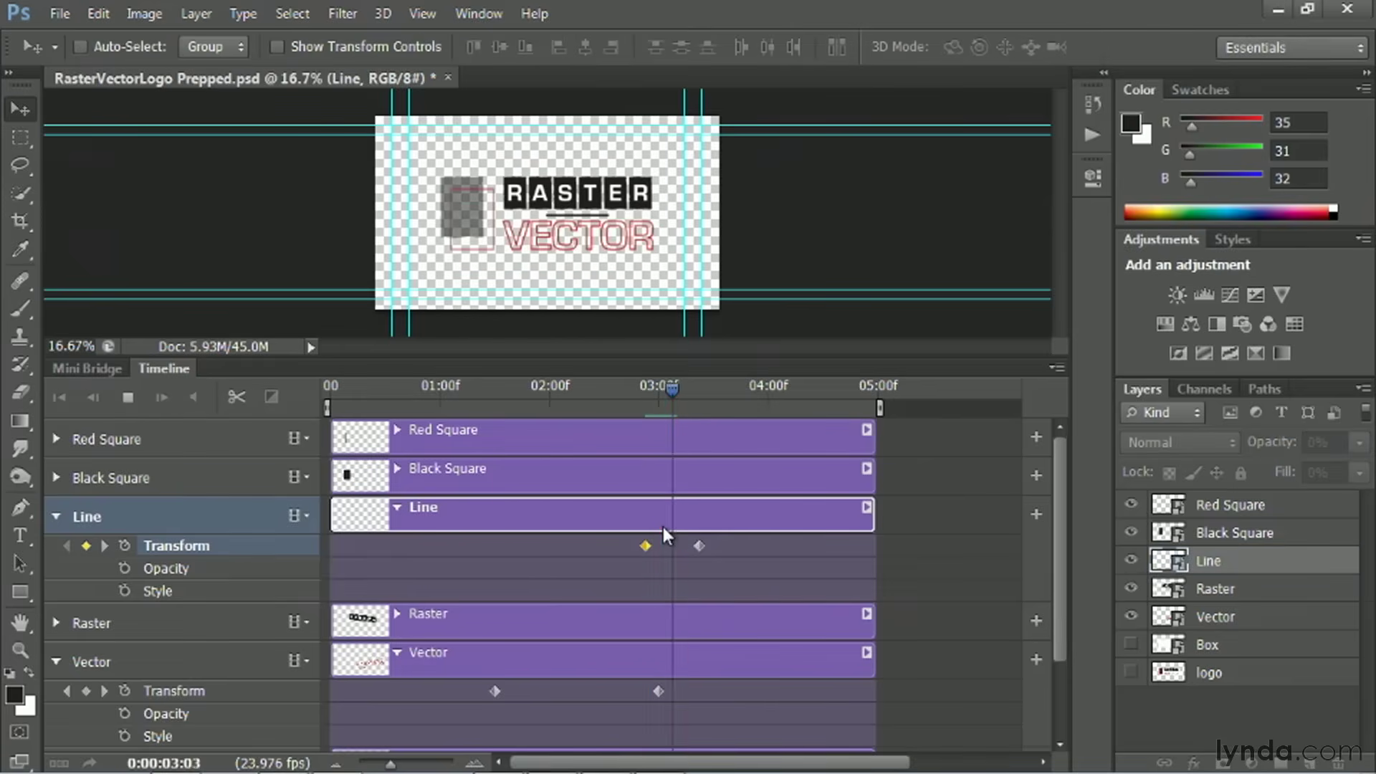
key("space")
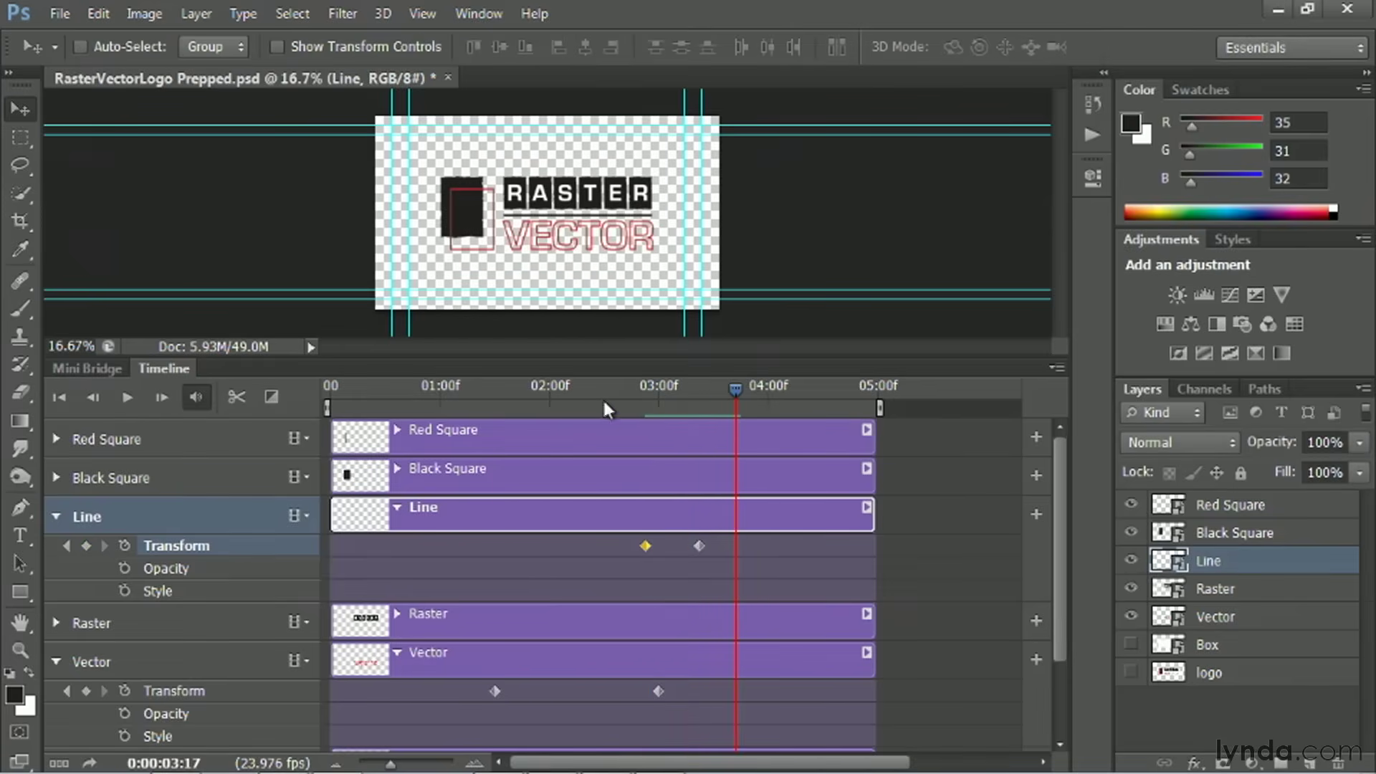
At about 02:07, scrub the line's width to about -3.94% and commit.
left_click_drag(729, 388, 645, 387)
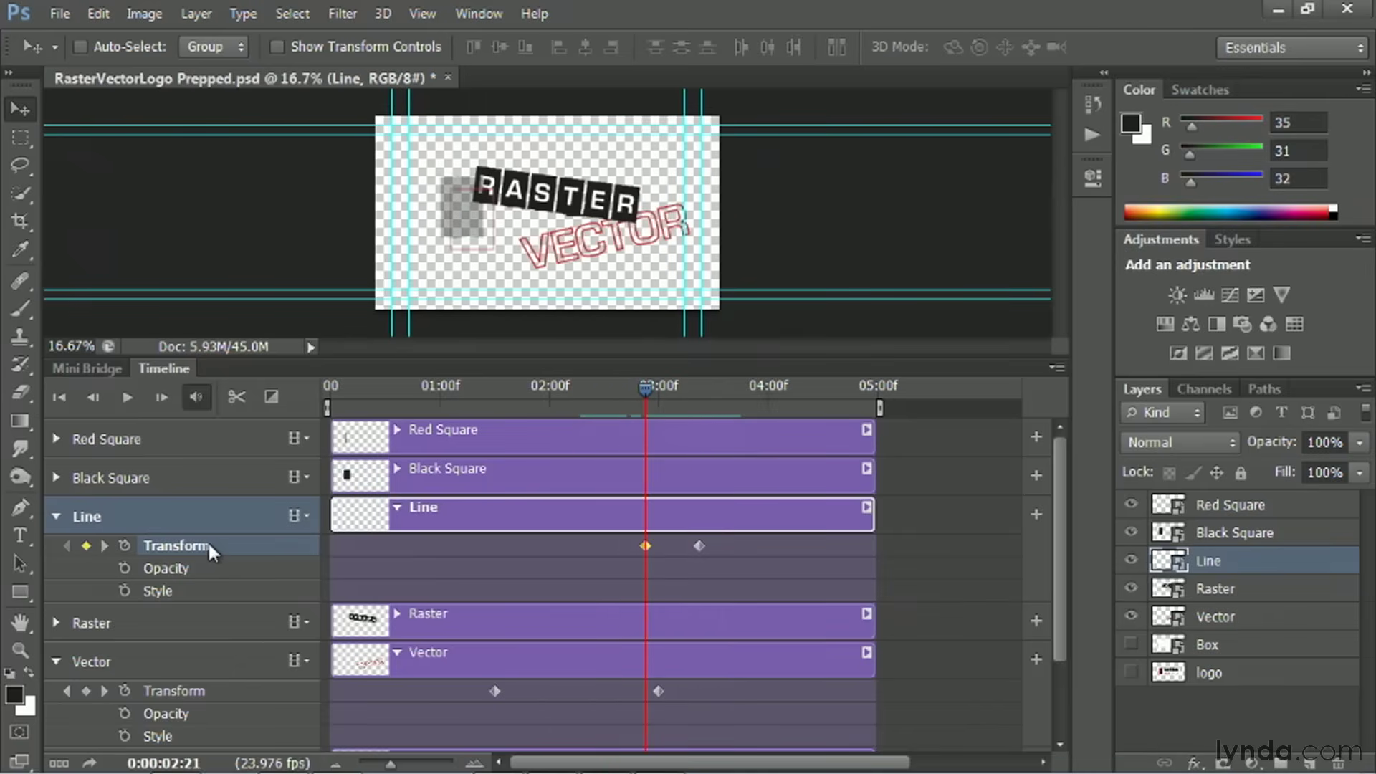
key("ctrl+t")
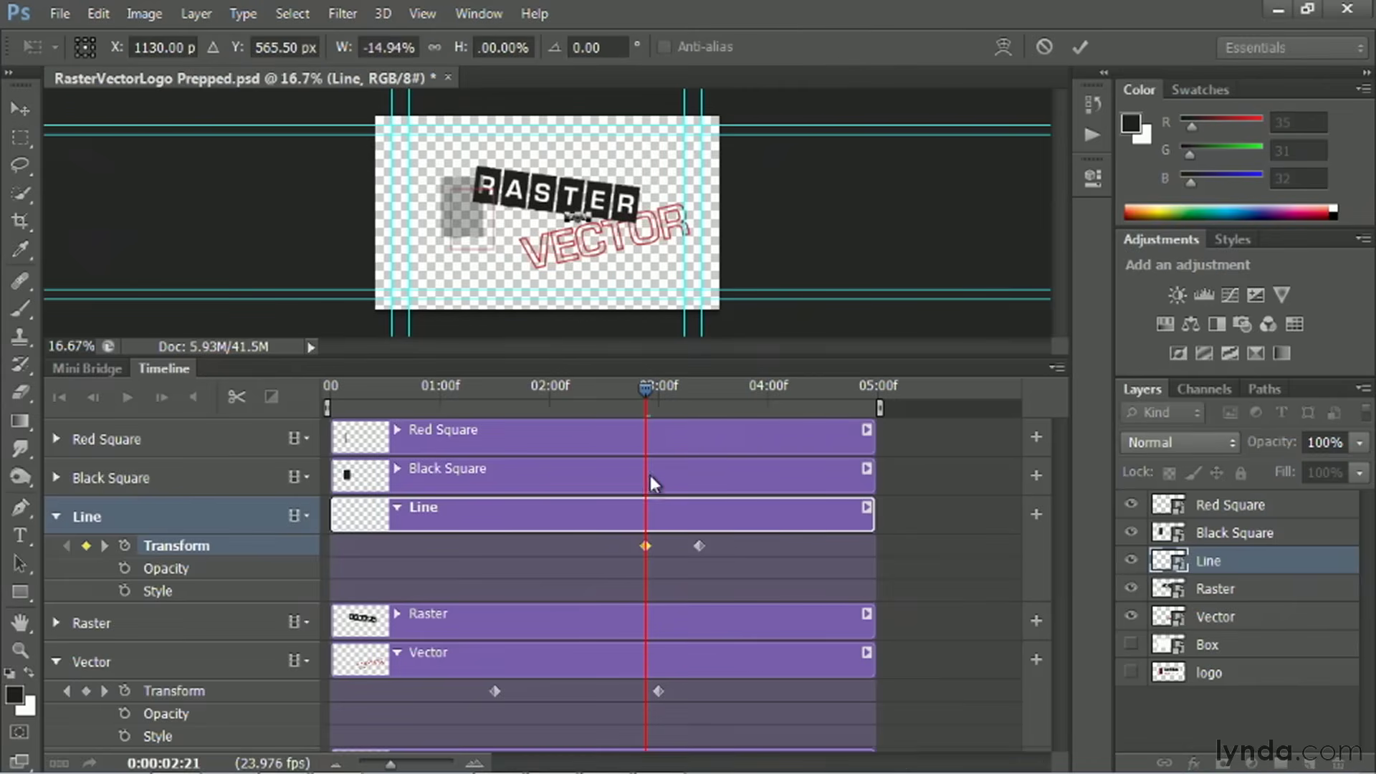
left_click_drag(344, 48, 368, 54)
key("Return")
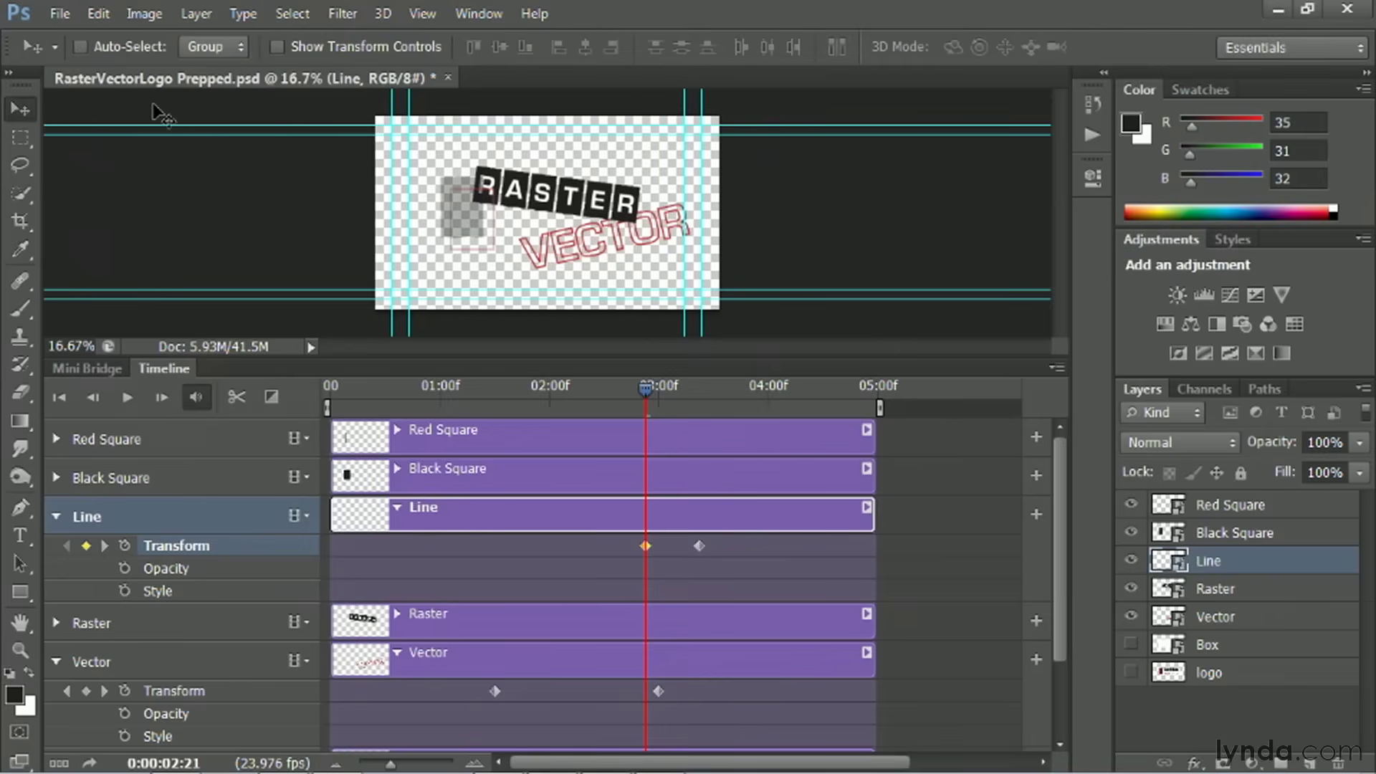
Keyframe Line opacity from 0% at 02:21 to 100% at 03:01, then preview.
left_click(124, 569)
left_click_drag(1359, 442, 599, 506)
left_click_drag(651, 385, 663, 388)
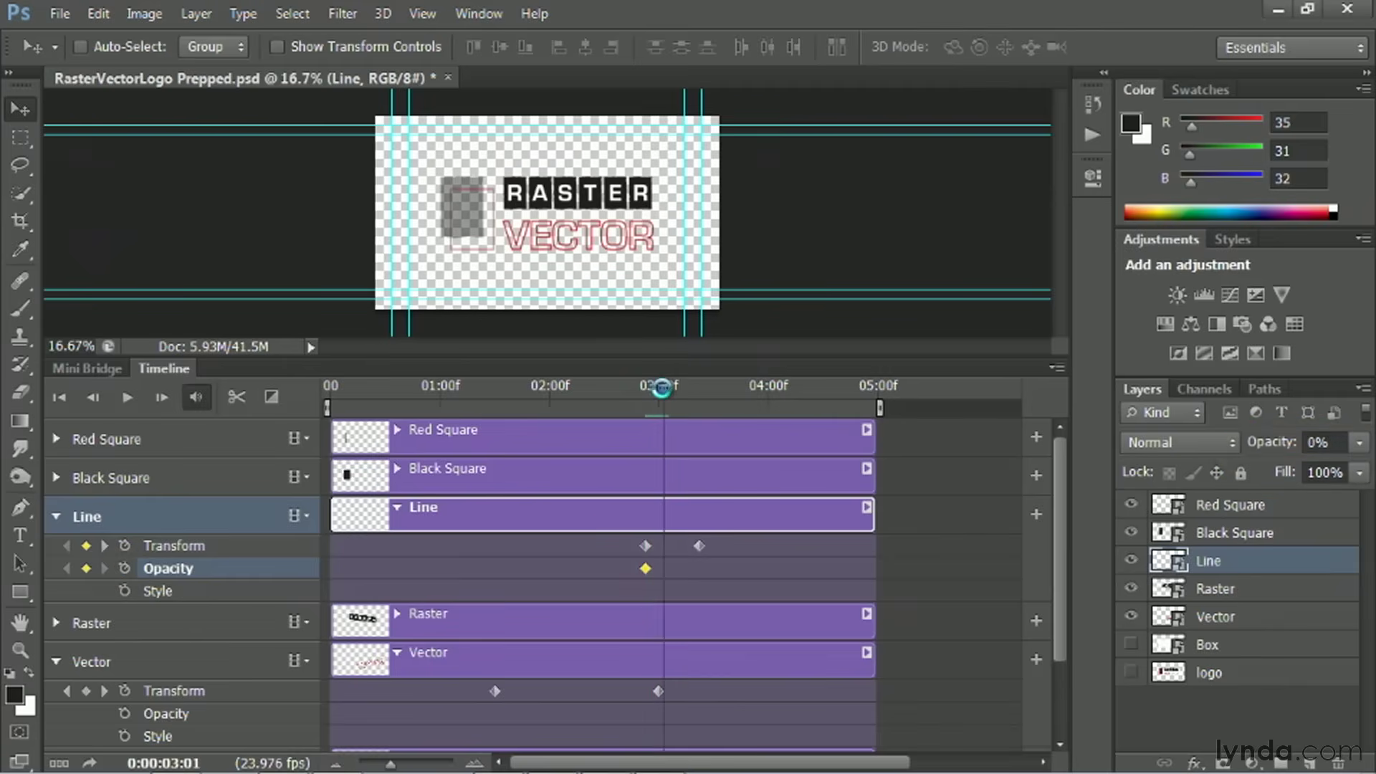
left_click(1359, 443)
left_click_drag(1262, 475, 1365, 470)
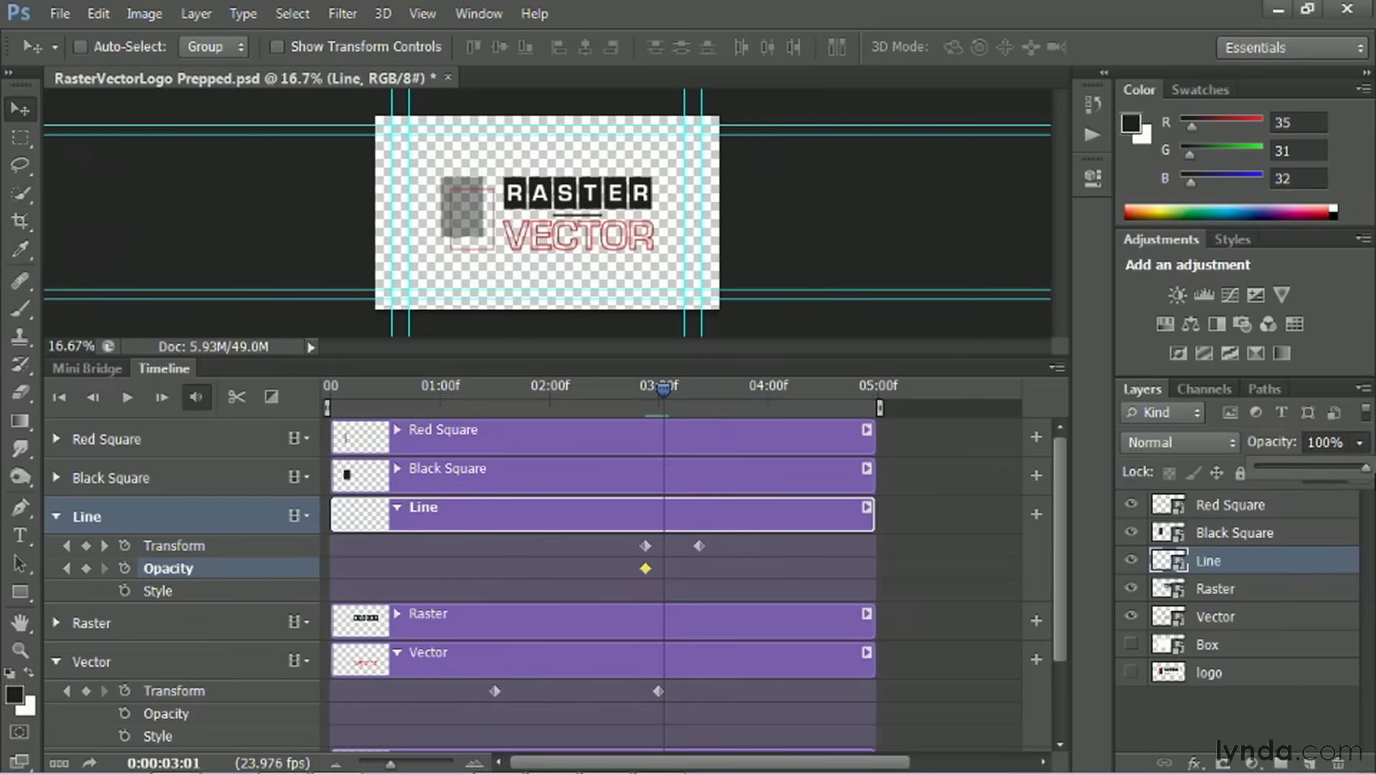
left_click_drag(665, 391, 566, 391)
key("space")
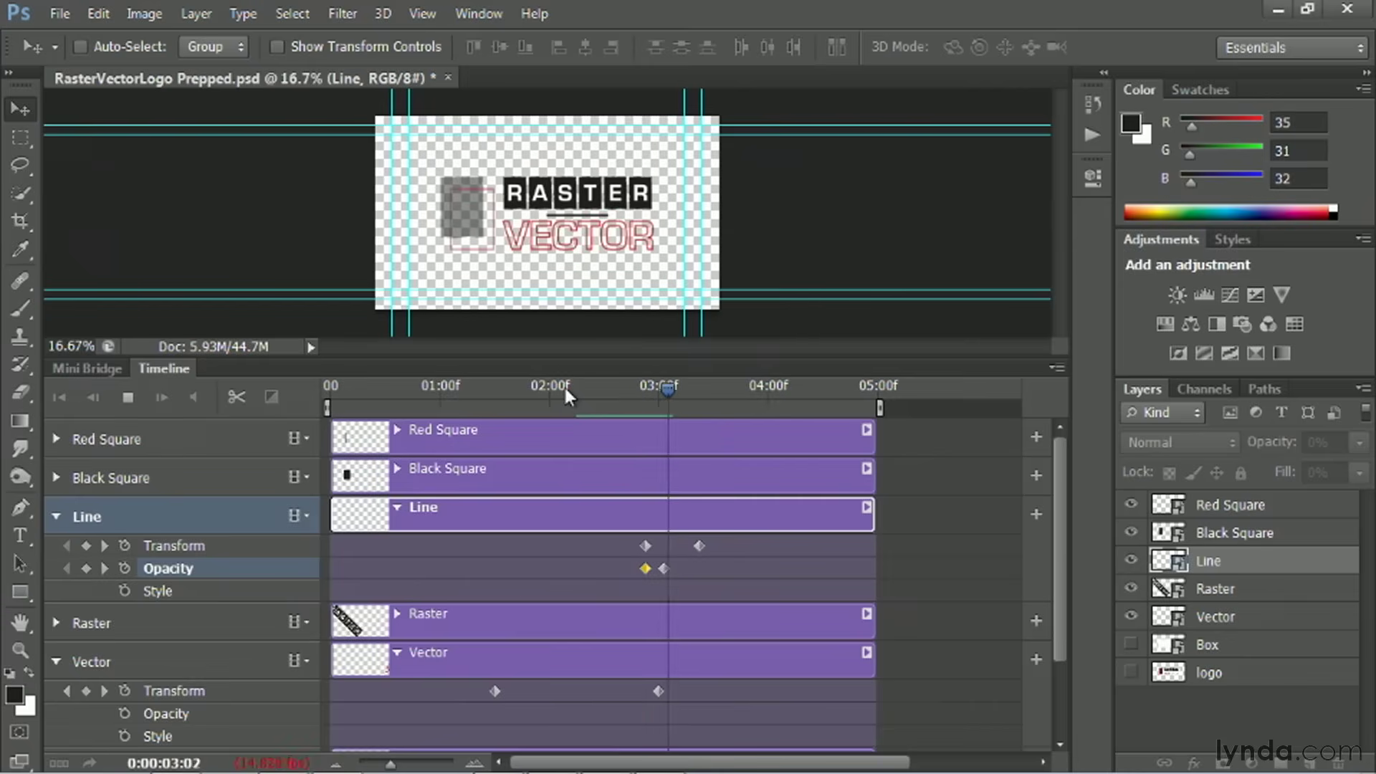
key("space")
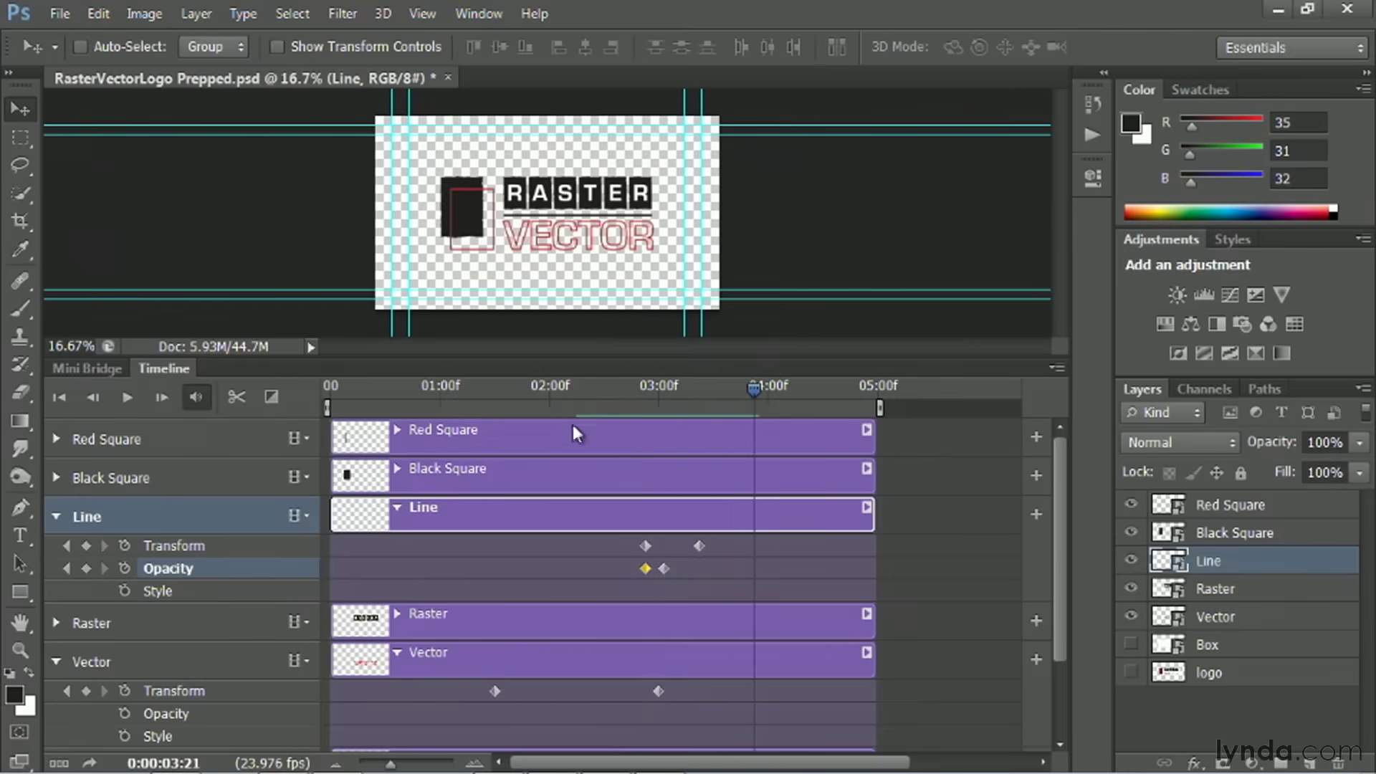
Collapse the Line and Vector tracks and start a Box Opacity keyframe at 03:01.
left_click(56, 518)
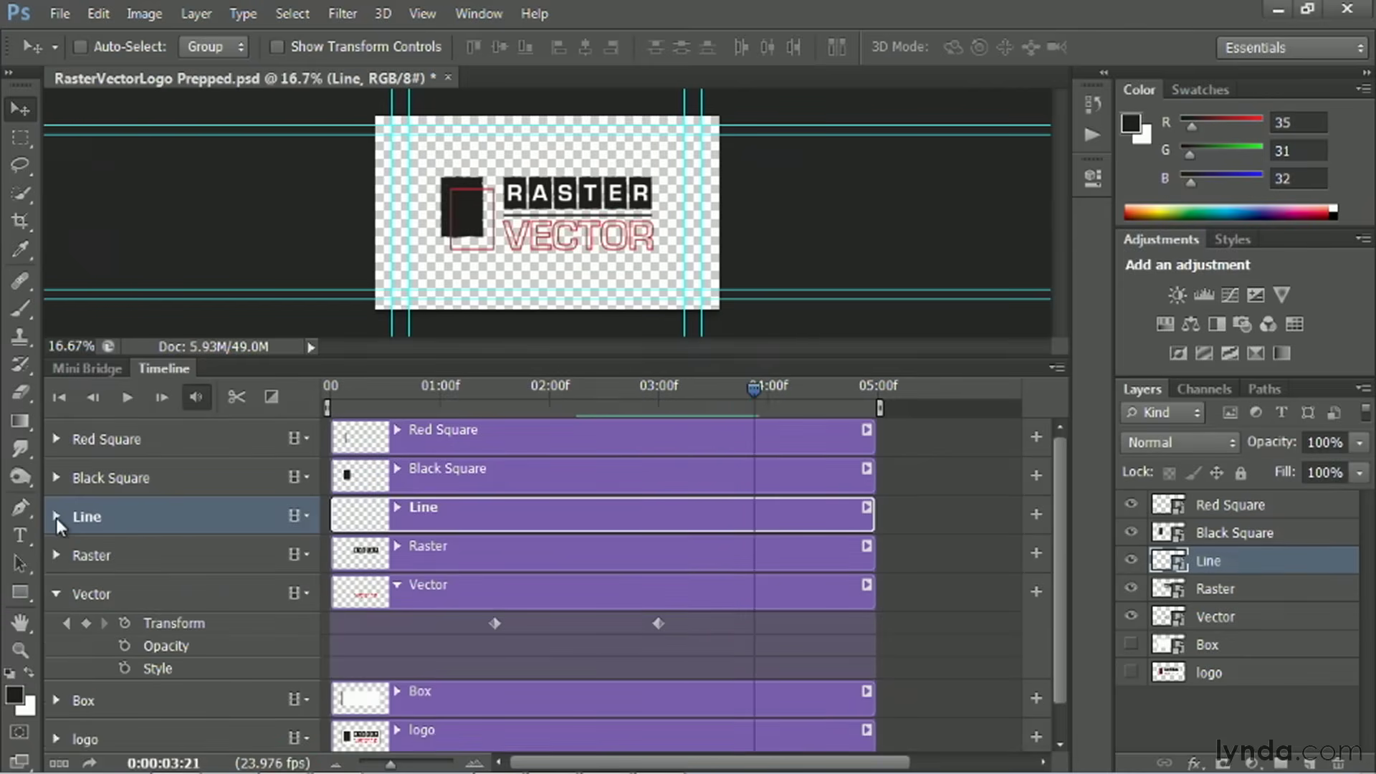
left_click(51, 594)
left_click(55, 594)
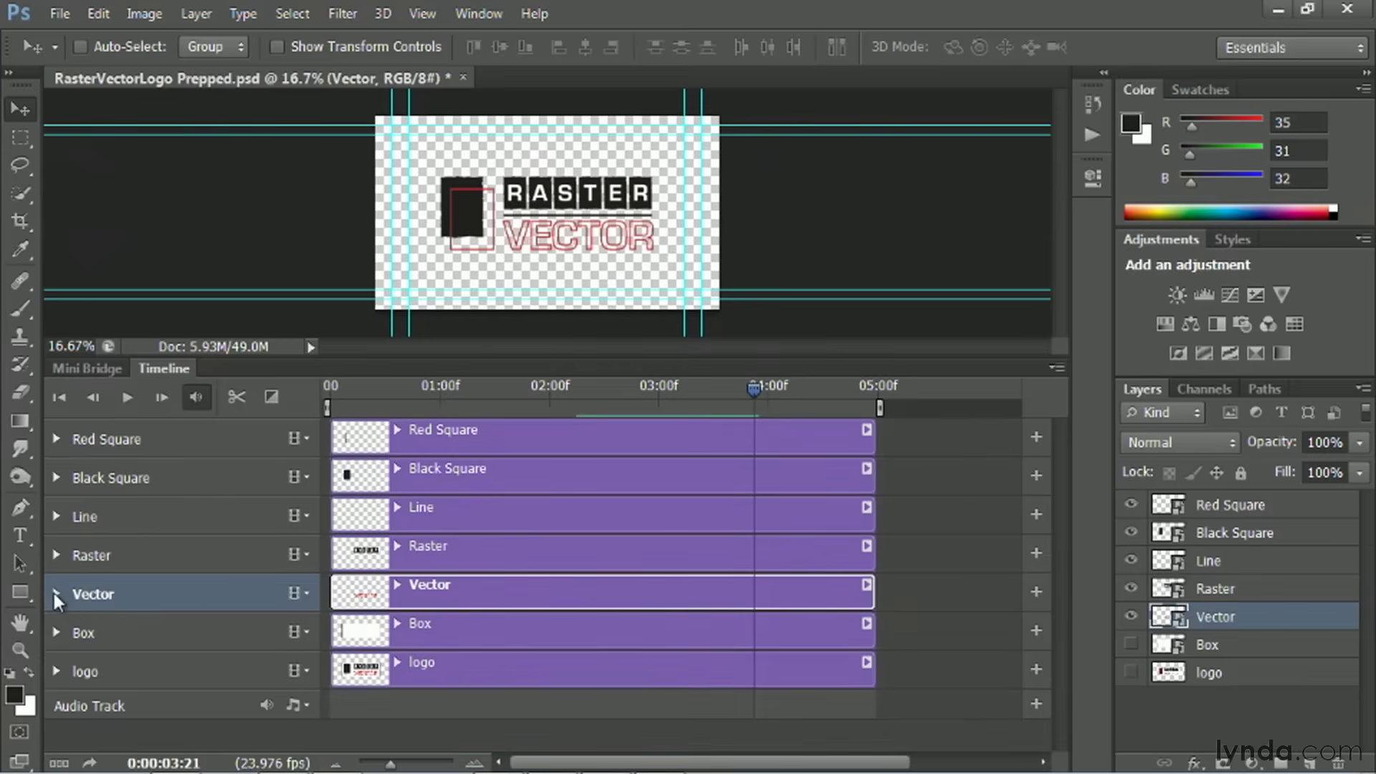
left_click(79, 635)
left_click_drag(754, 393, 664, 388)
left_click(97, 668)
left_click(103, 643)
left_click(56, 633)
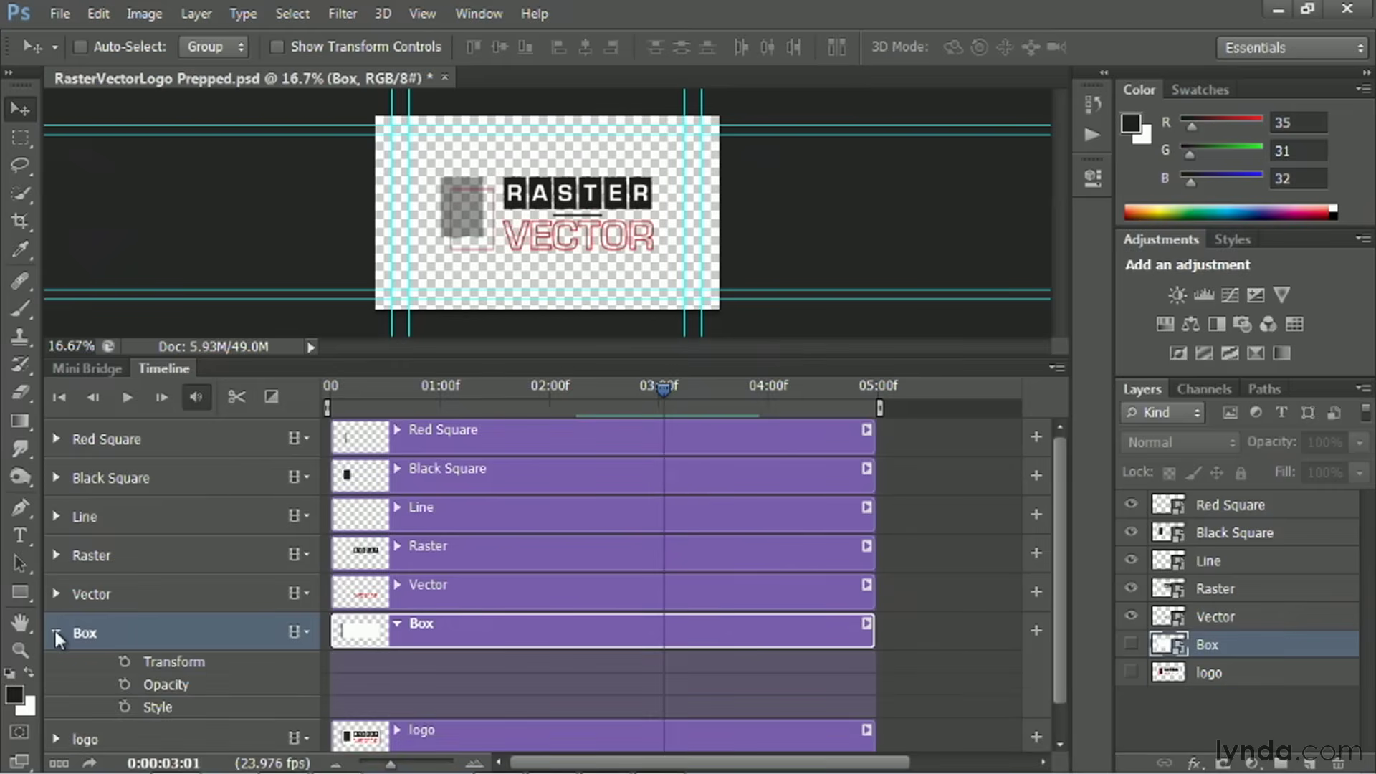
left_click(125, 686)
Add a Box opacity keyframe at 03:20, show the Box, and set the 03:01 keyframe to 0%.
left_click_drag(668, 385, 749, 406)
left_click(86, 685)
left_click(68, 684)
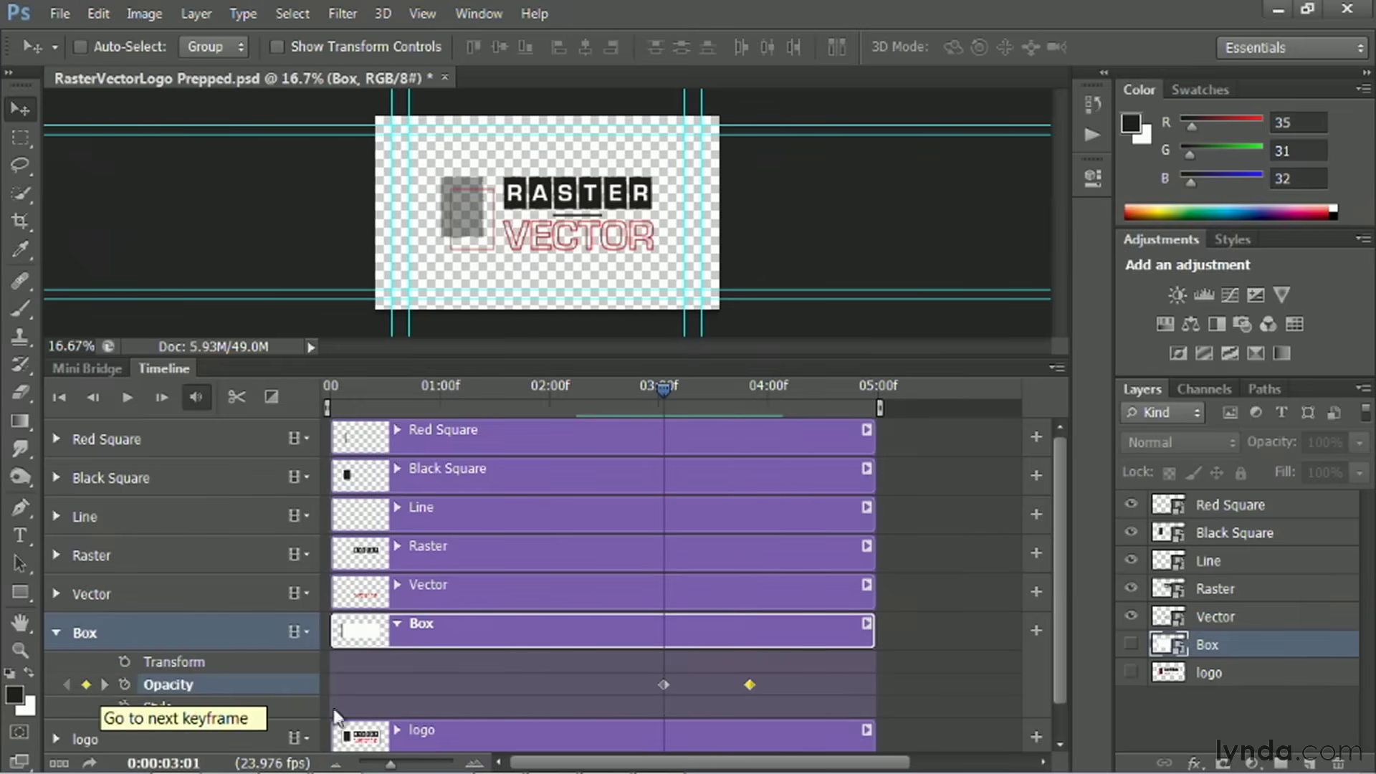
left_click(663, 684)
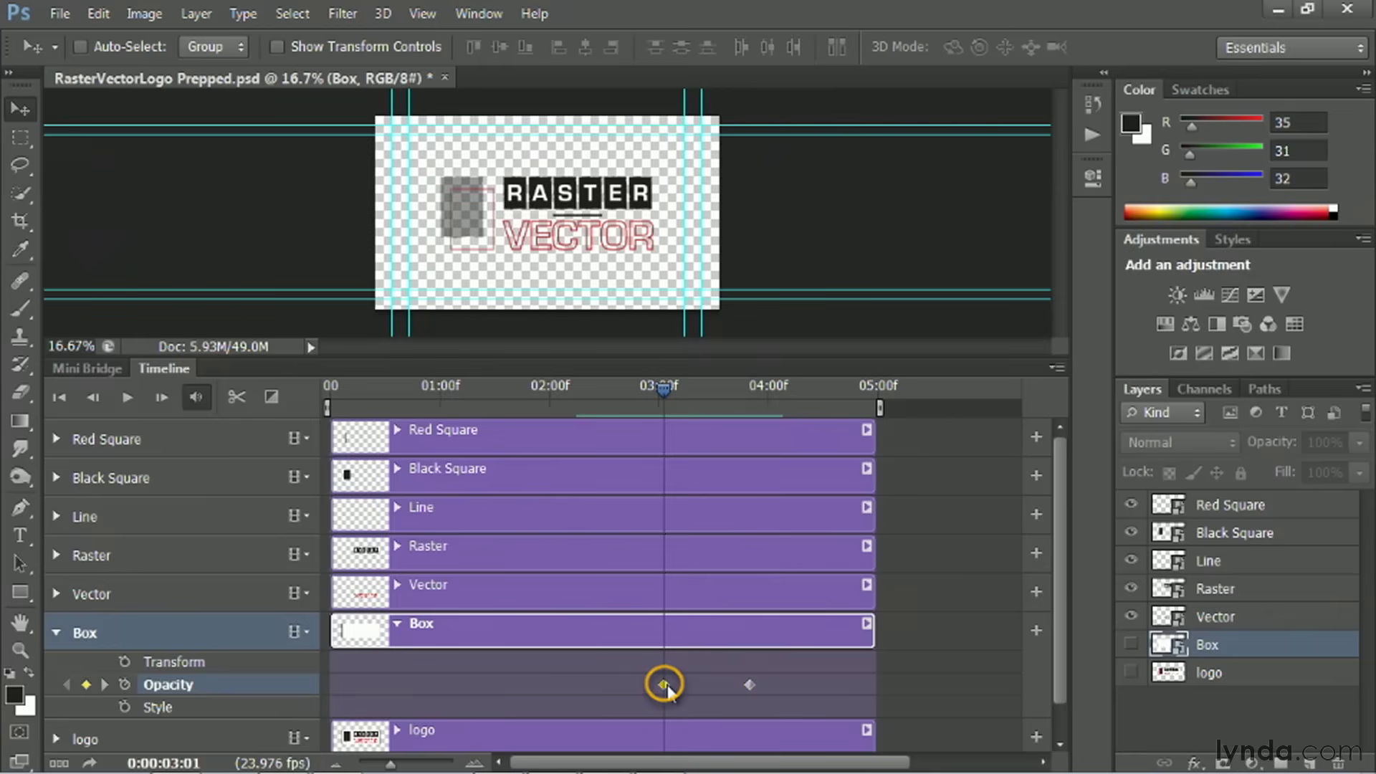
left_click(1132, 645)
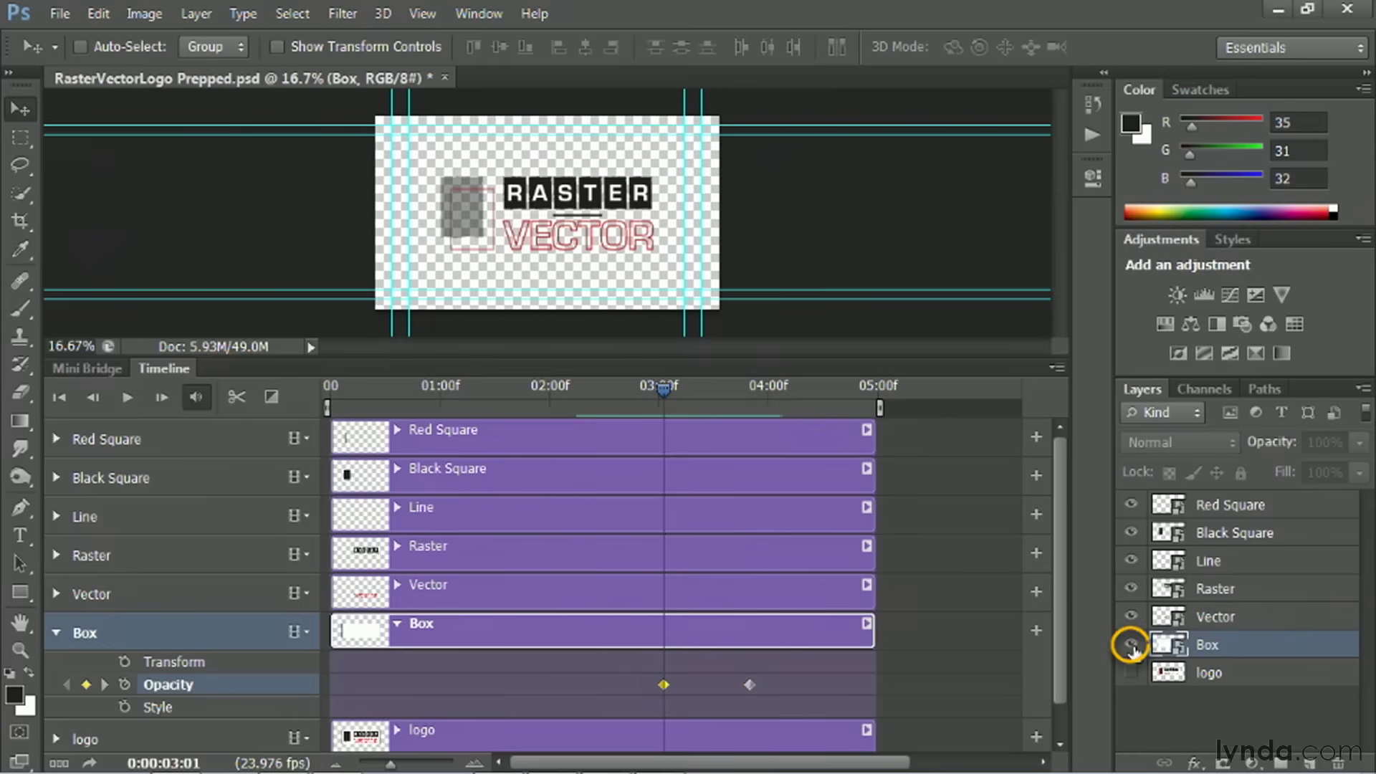
left_click(1358, 443)
left_click_drag(1358, 474, 1206, 468)
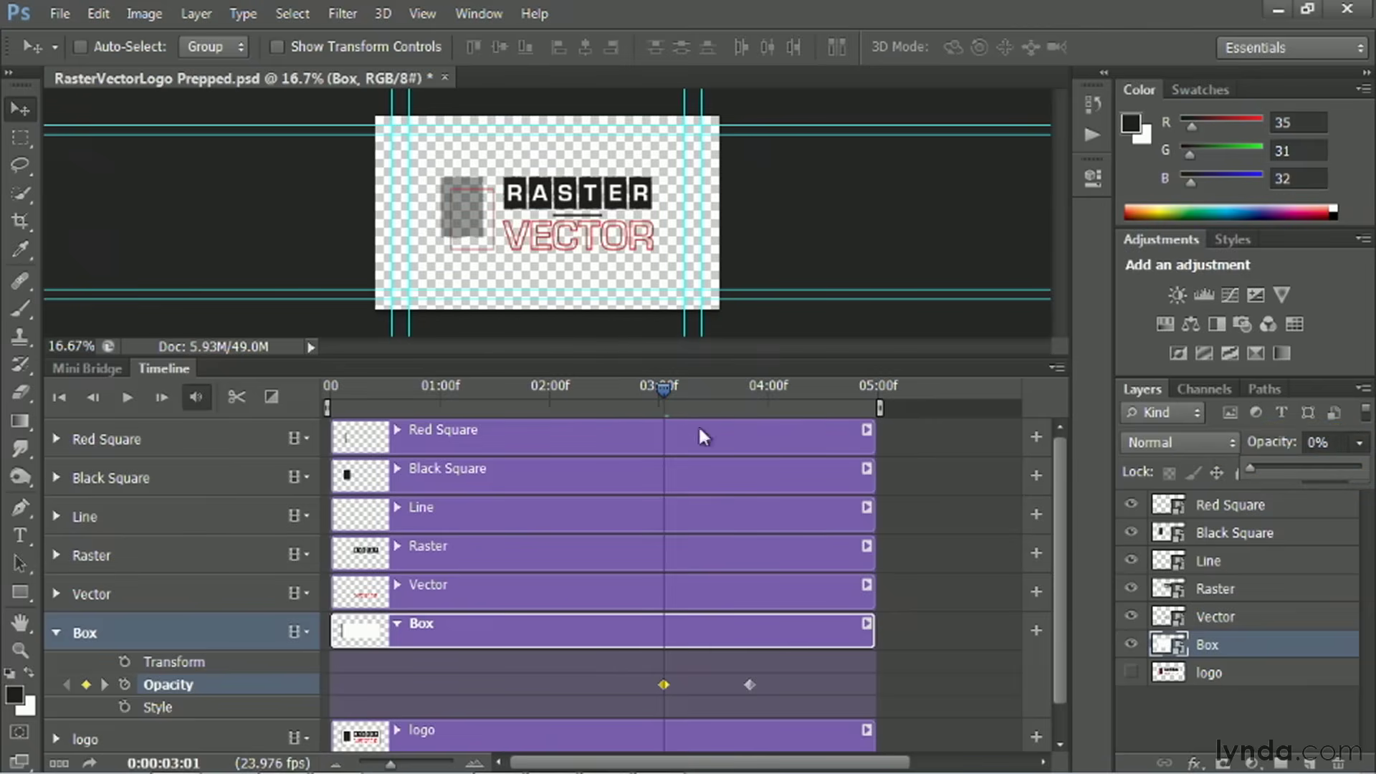
left_click_drag(663, 387, 328, 387)
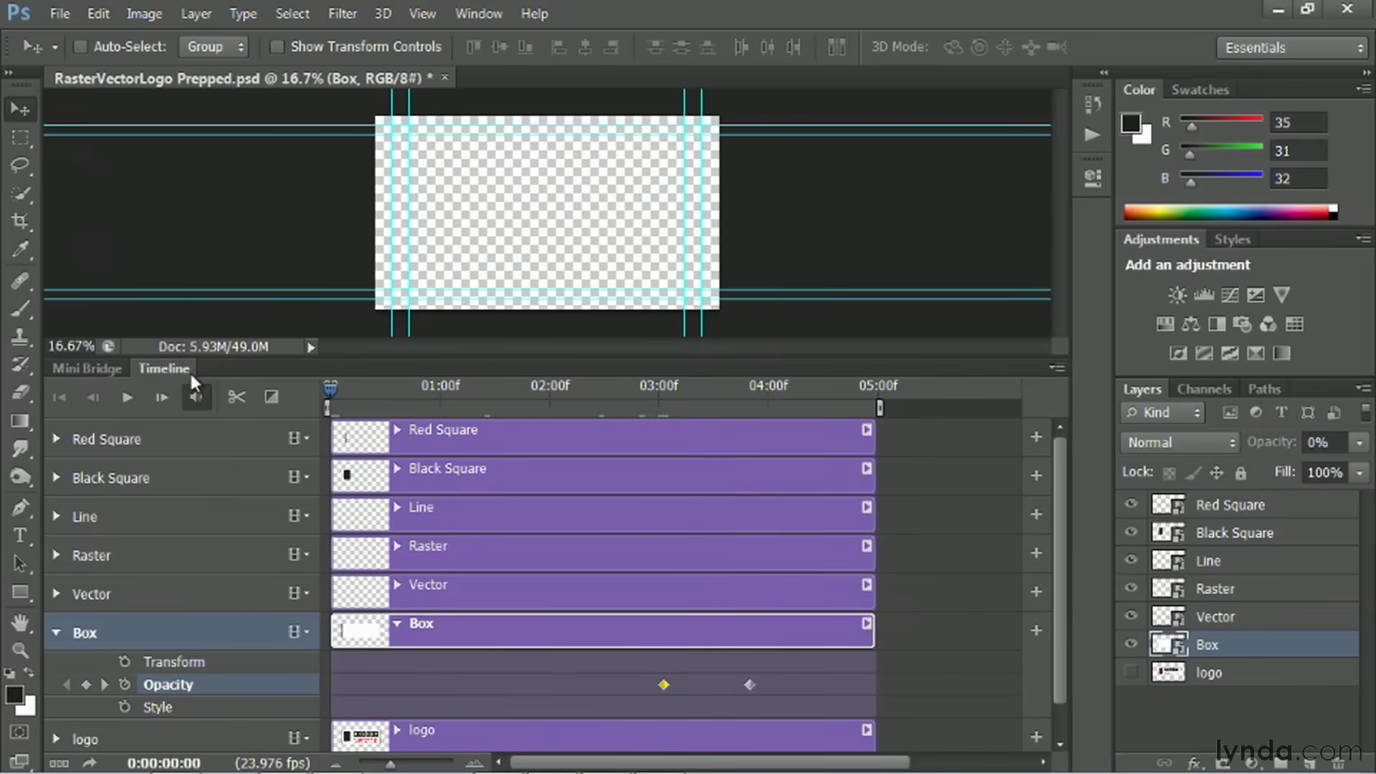
Play the animation through to the complete RASTER VECTOR logo, then collapse the Box track.
key("space")
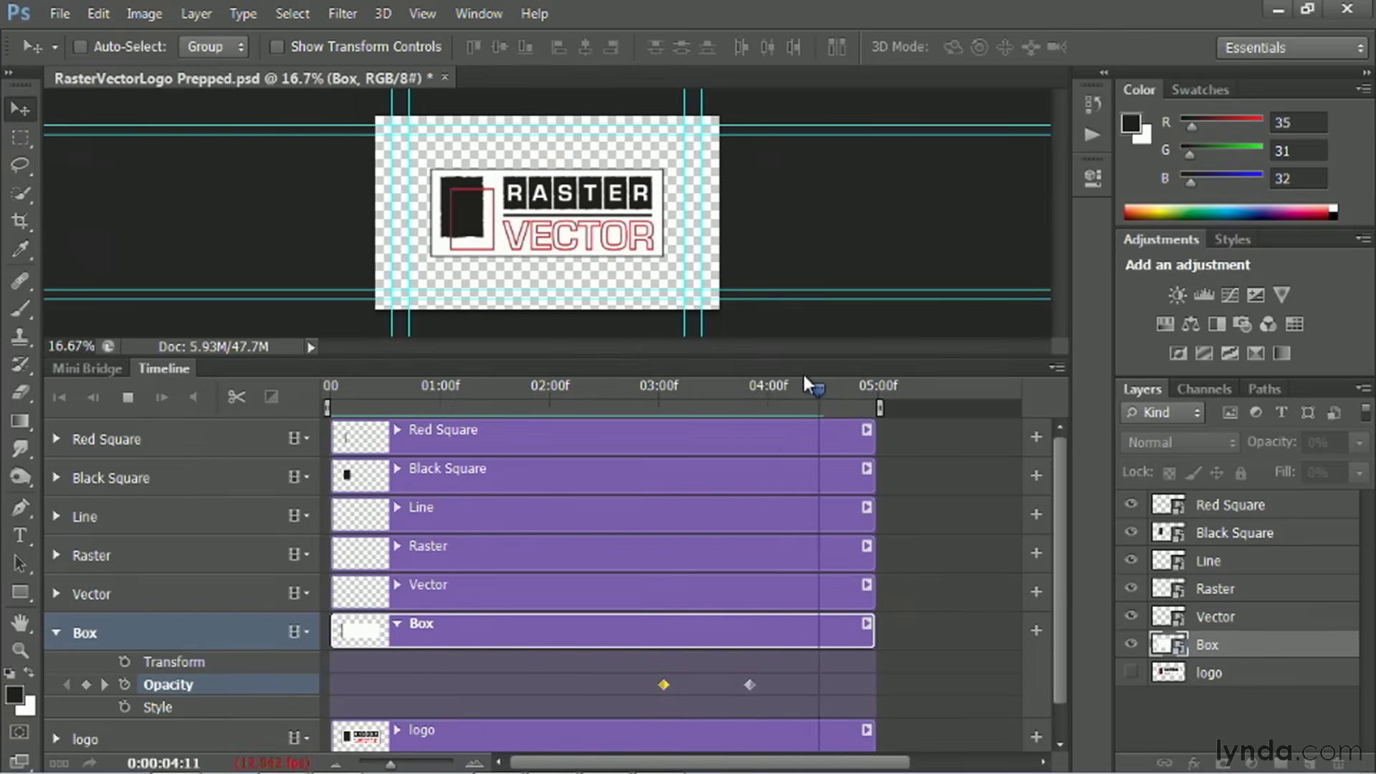
key("space")
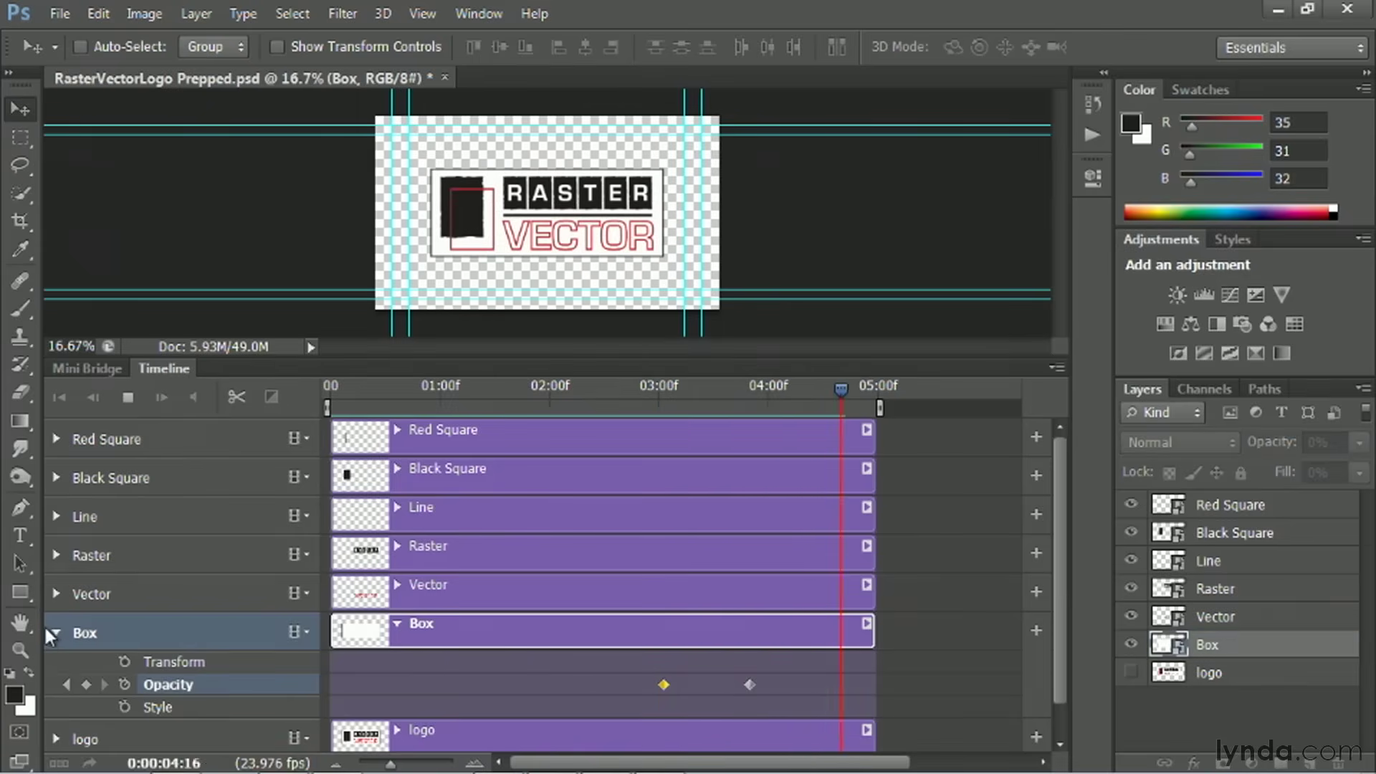
left_click(55, 630)
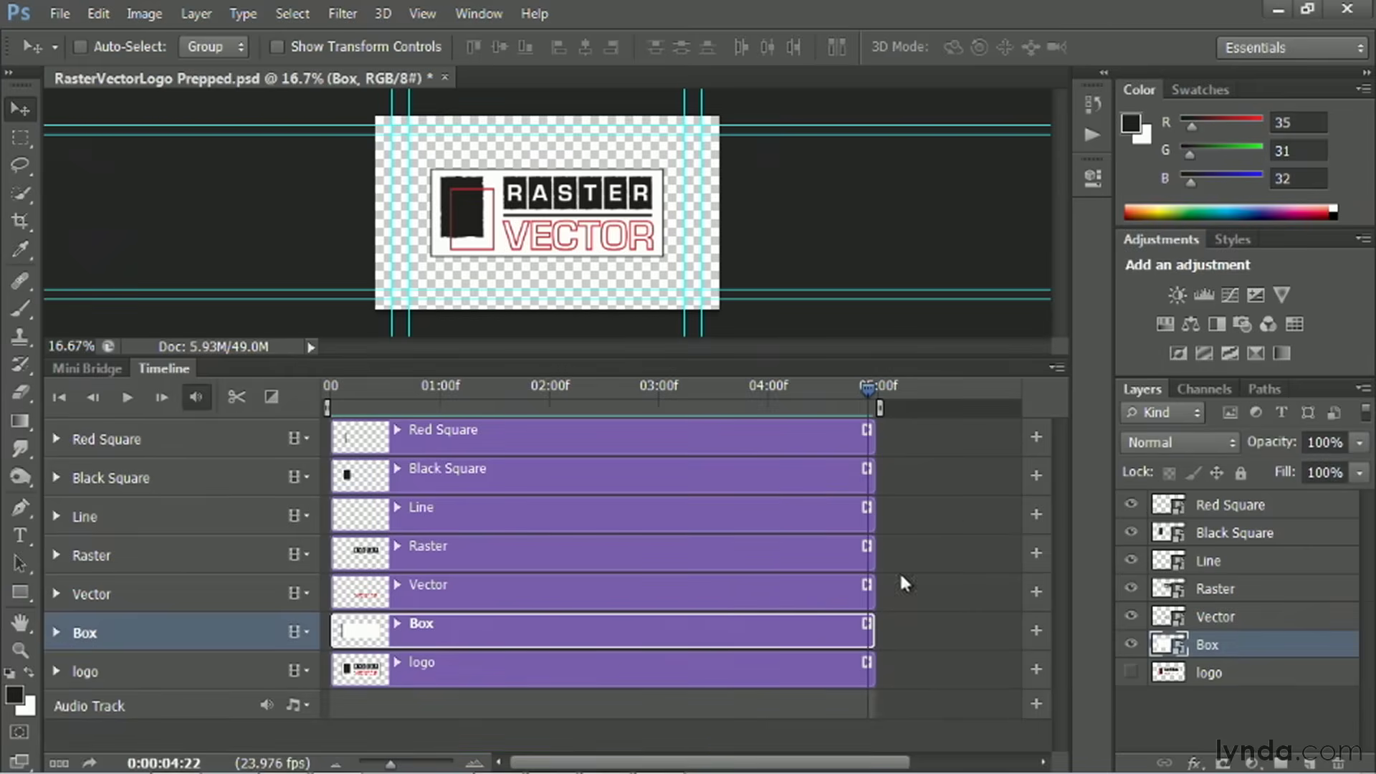
left_click(846, 444)
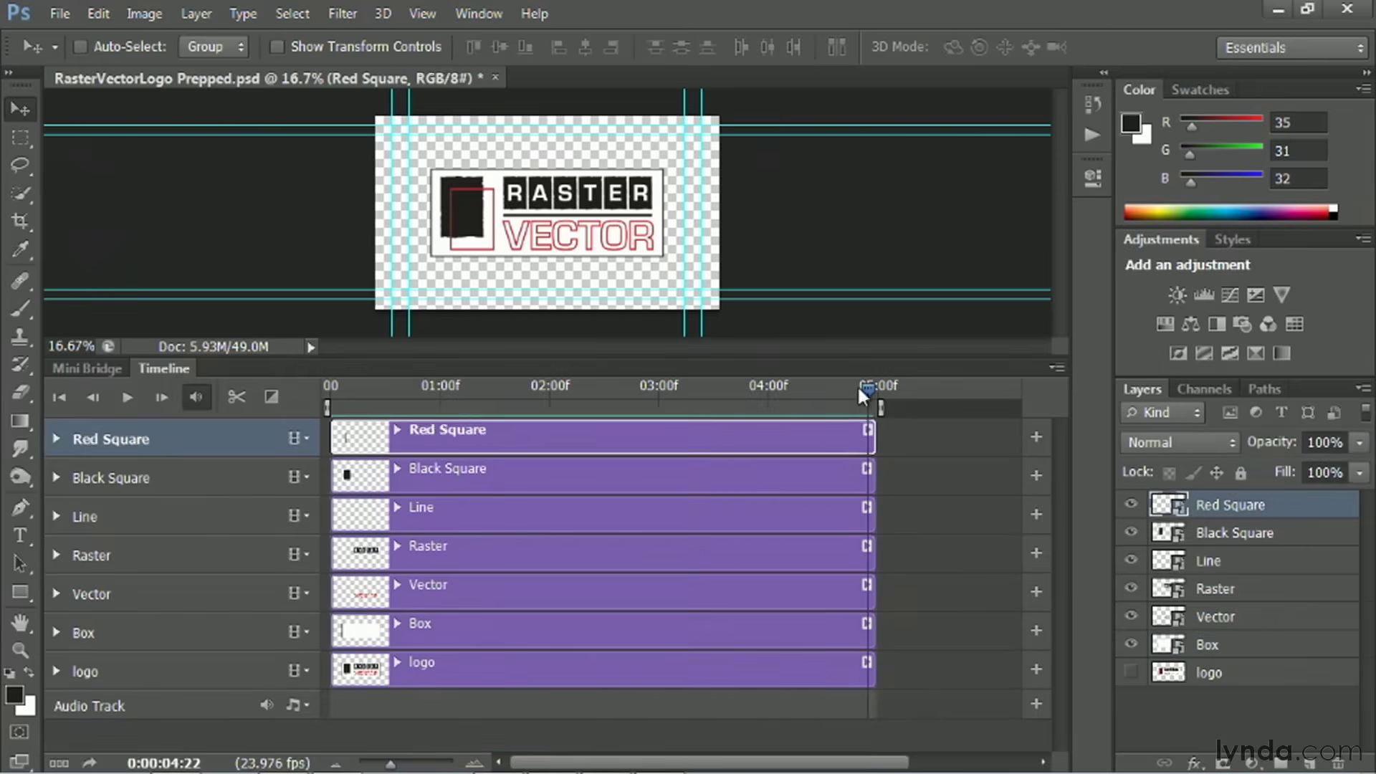
Open Render Video and choose QuickTime format with Adobe Media Encoder.
left_click(61, 14)
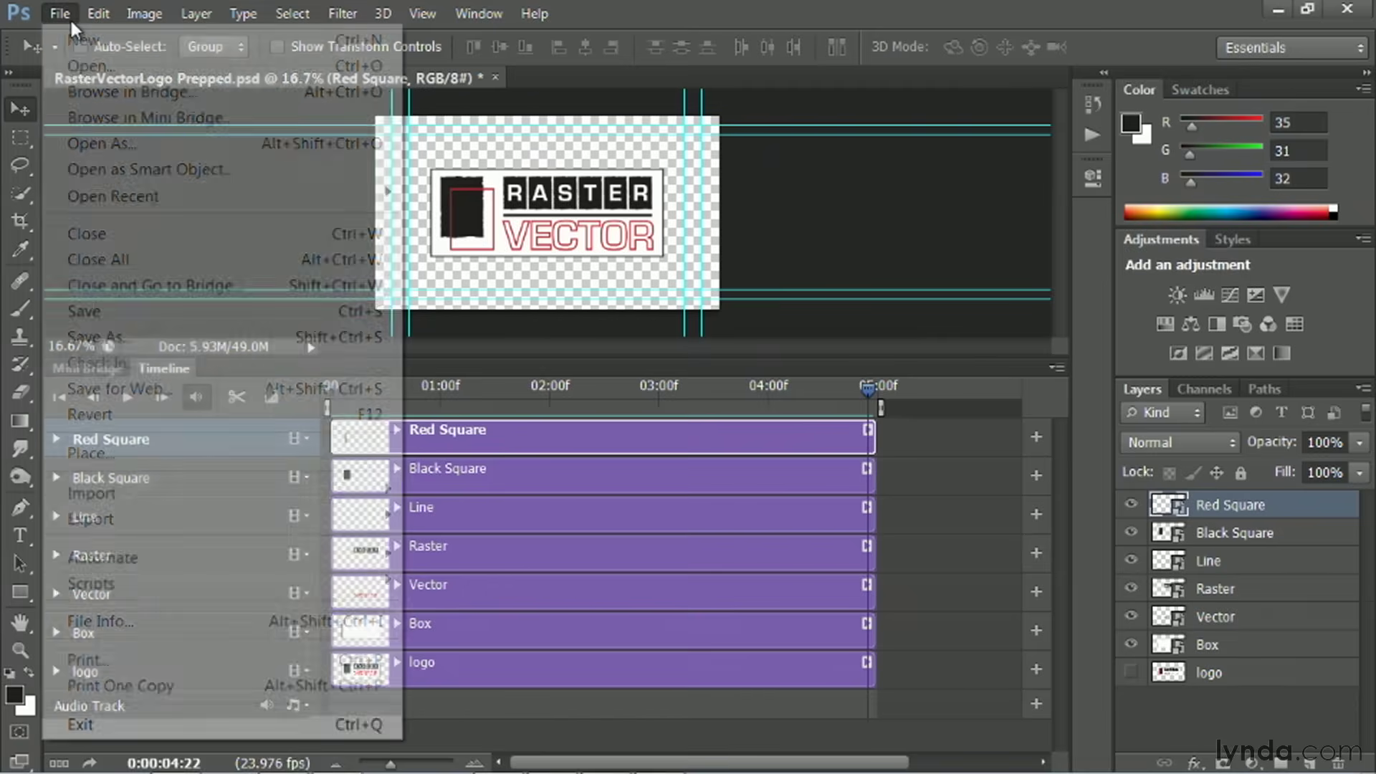
mouse_move(81, 517)
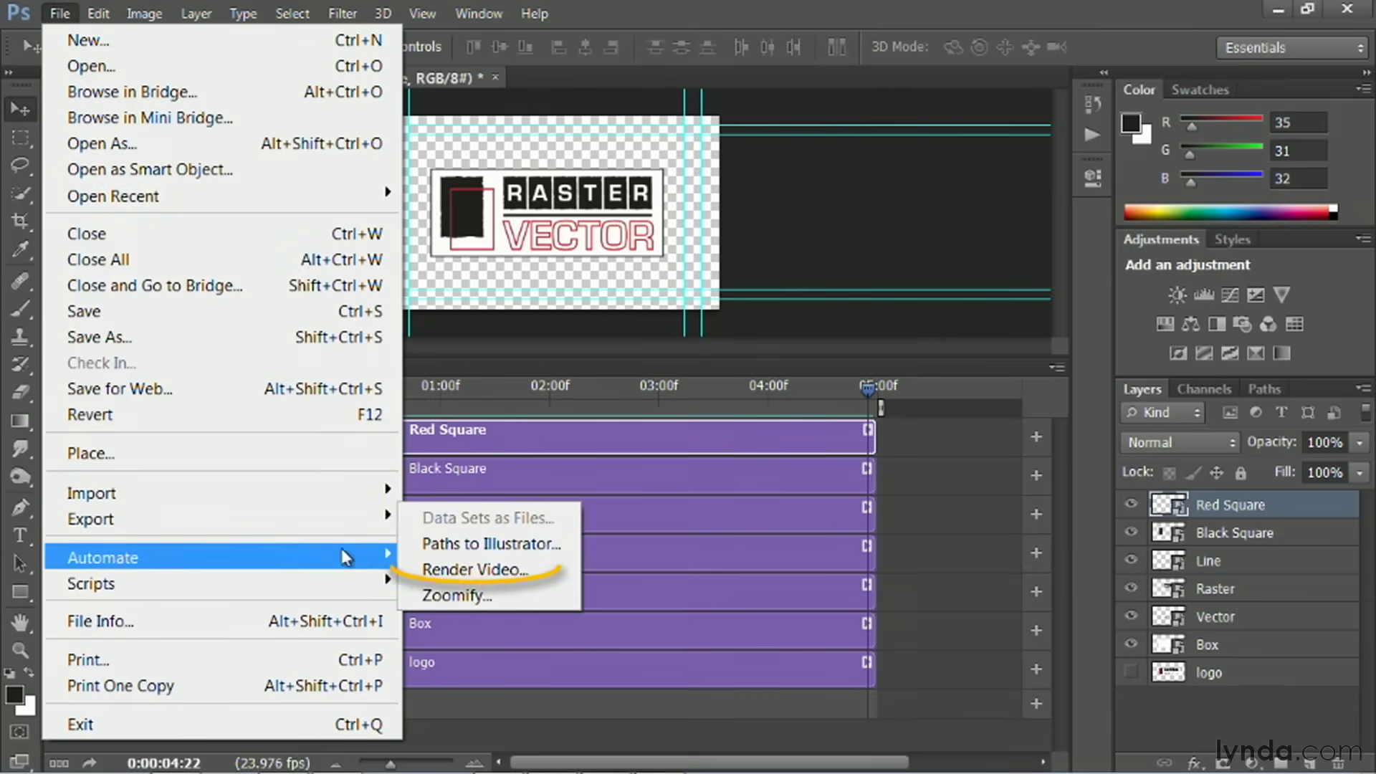
left_click(478, 571)
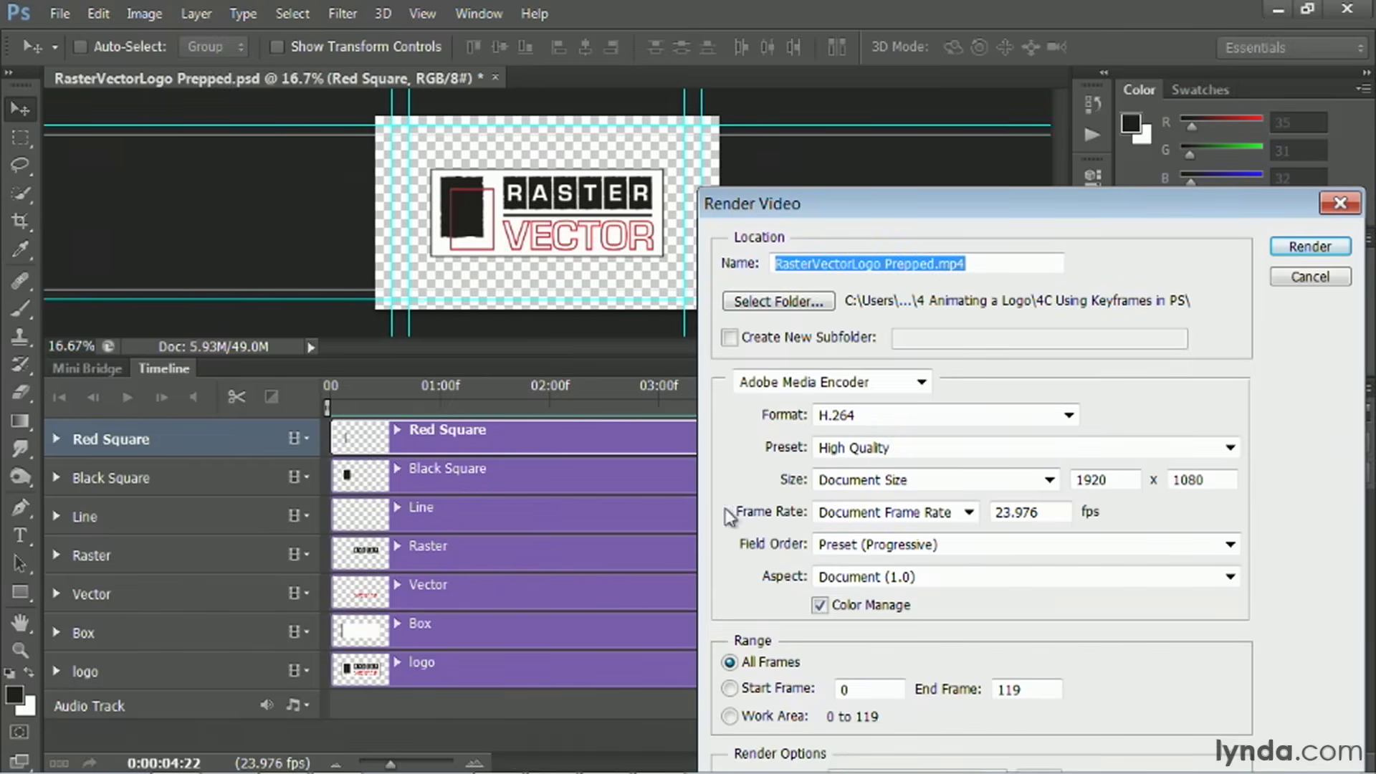
left_click(910, 384)
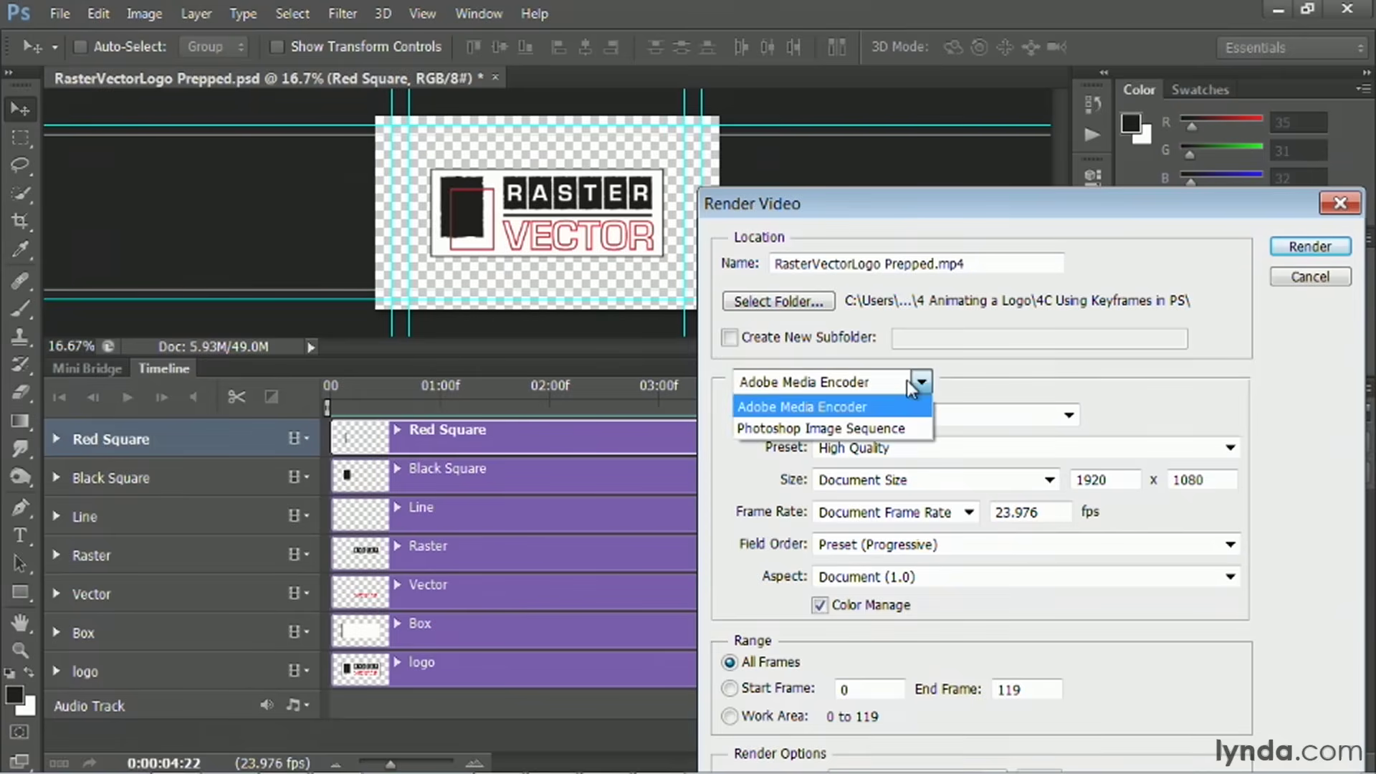
left_click(903, 400)
left_click(940, 416)
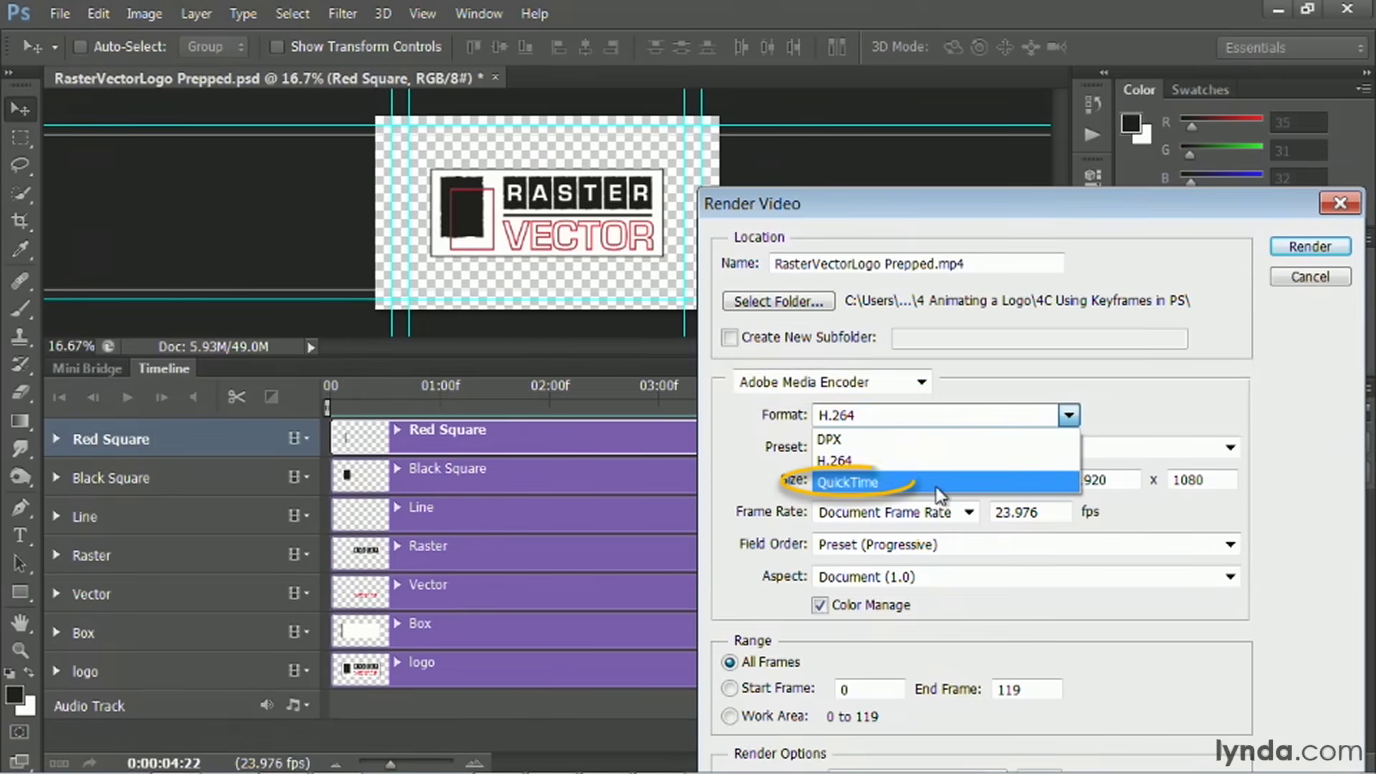
left_click(939, 482)
Set the preset to Animation High Quality and the alpha channel to Straight - Unmatted.
left_click(956, 449)
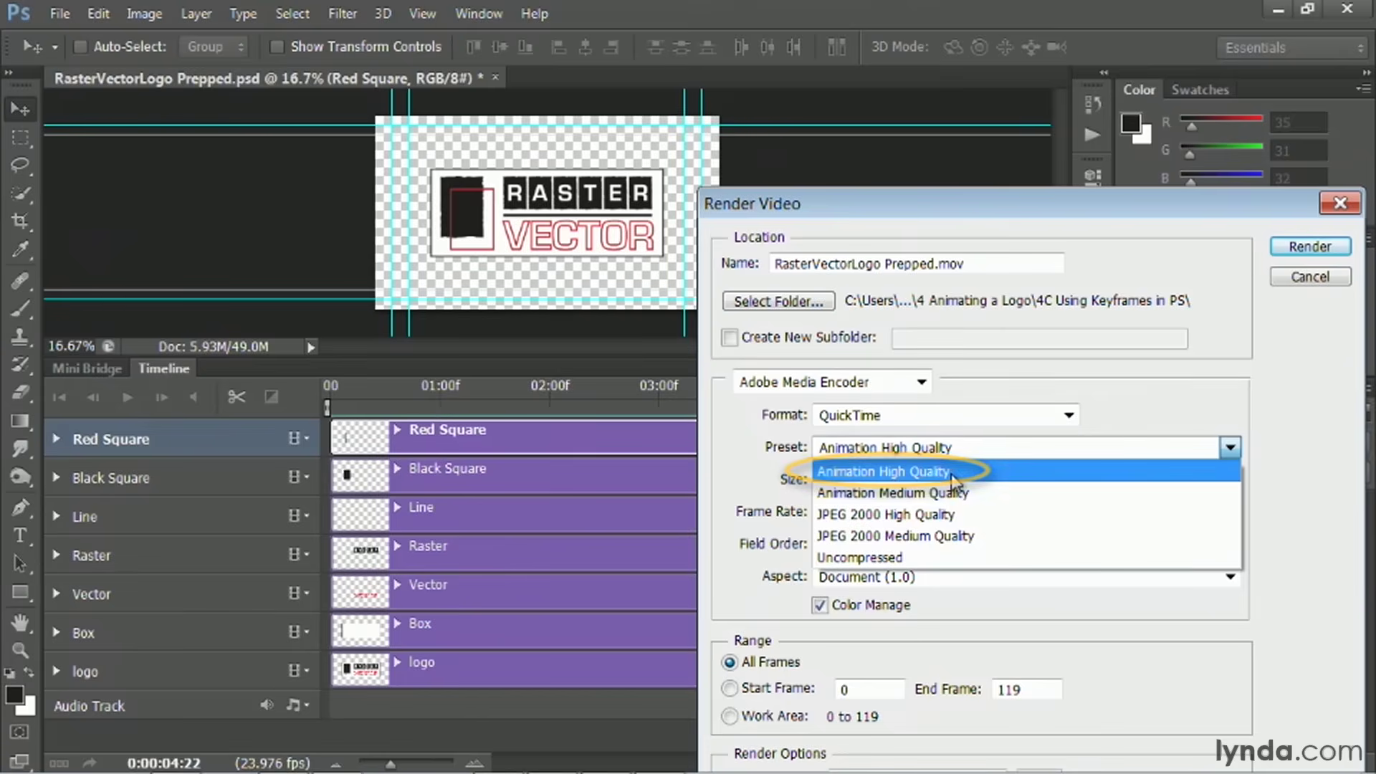
left_click(952, 473)
left_click_drag(1005, 206, 985, 122)
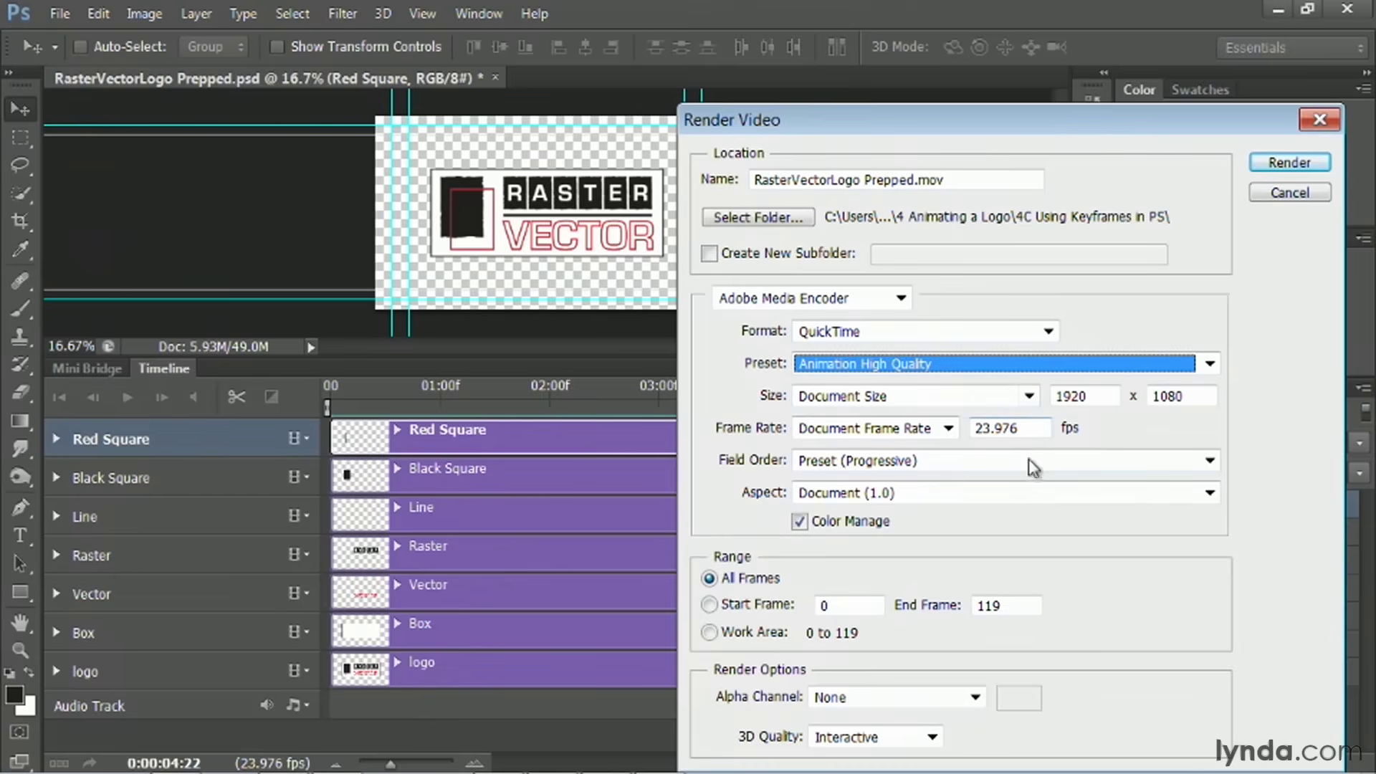
left_click(840, 696)
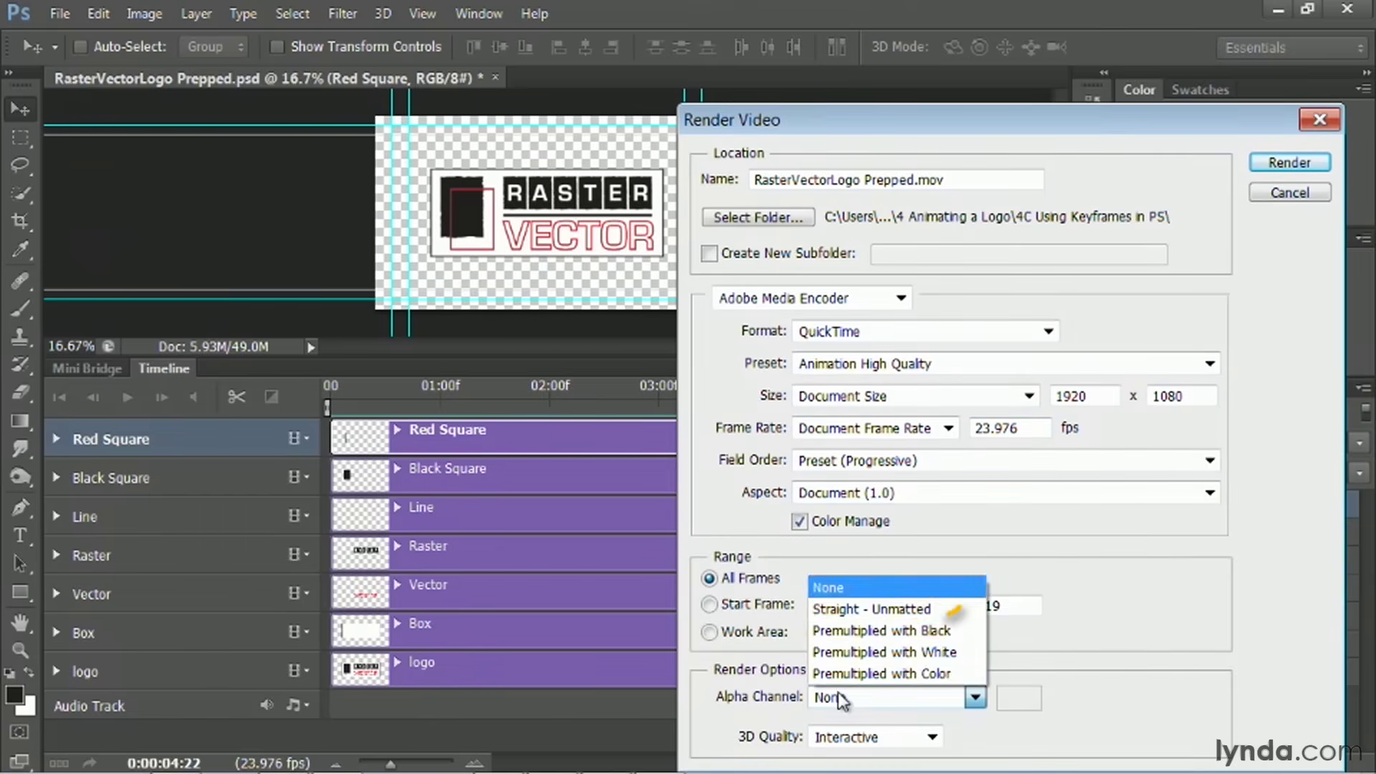
left_click(864, 608)
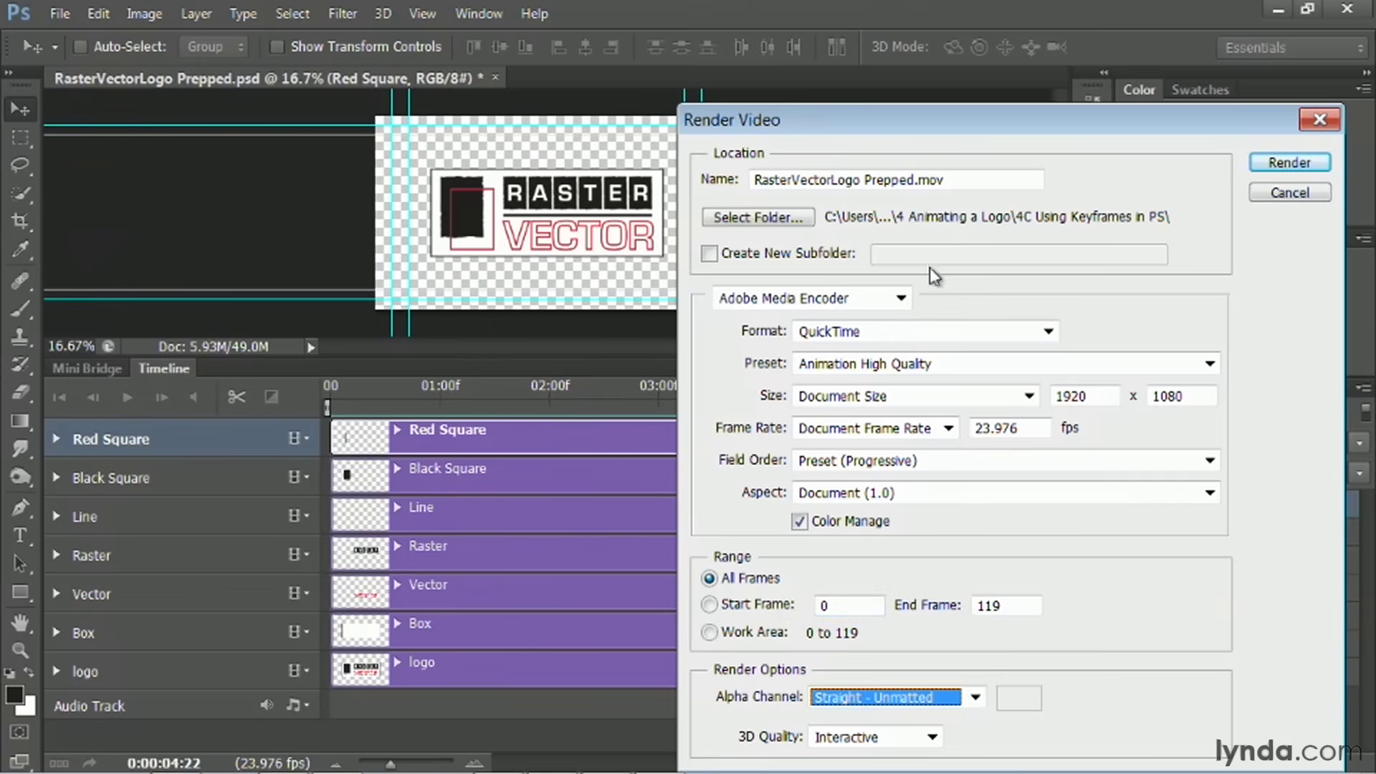